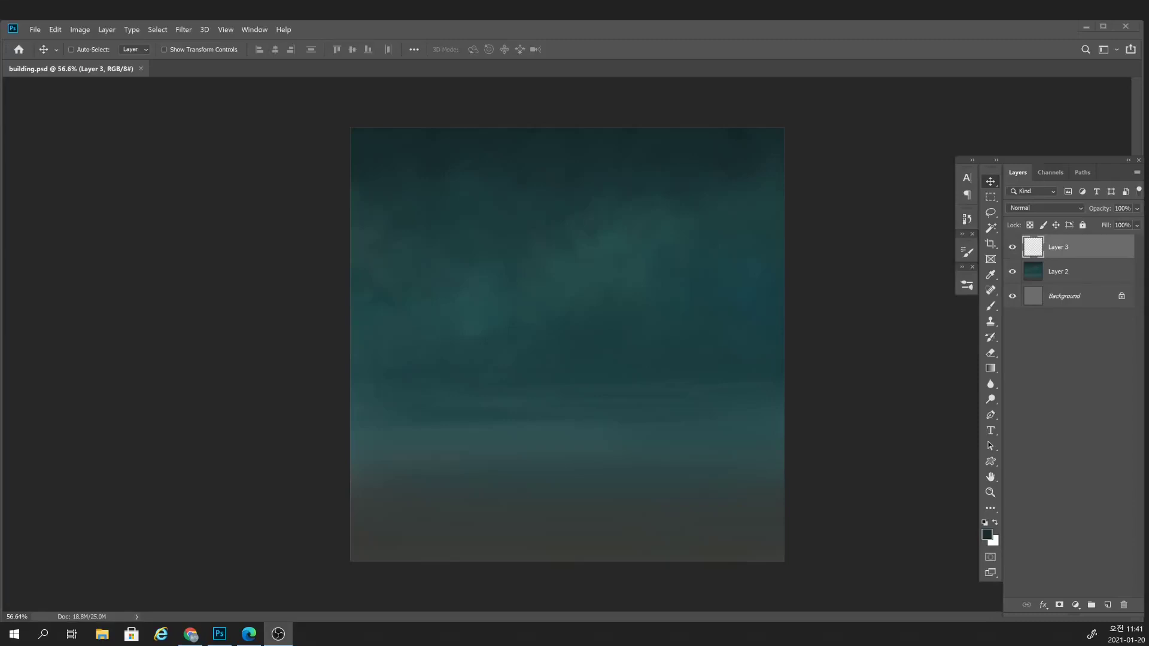
Bring Photoshop forward and get the Brush tool ready on Layer 3.
key(alt+Tab)
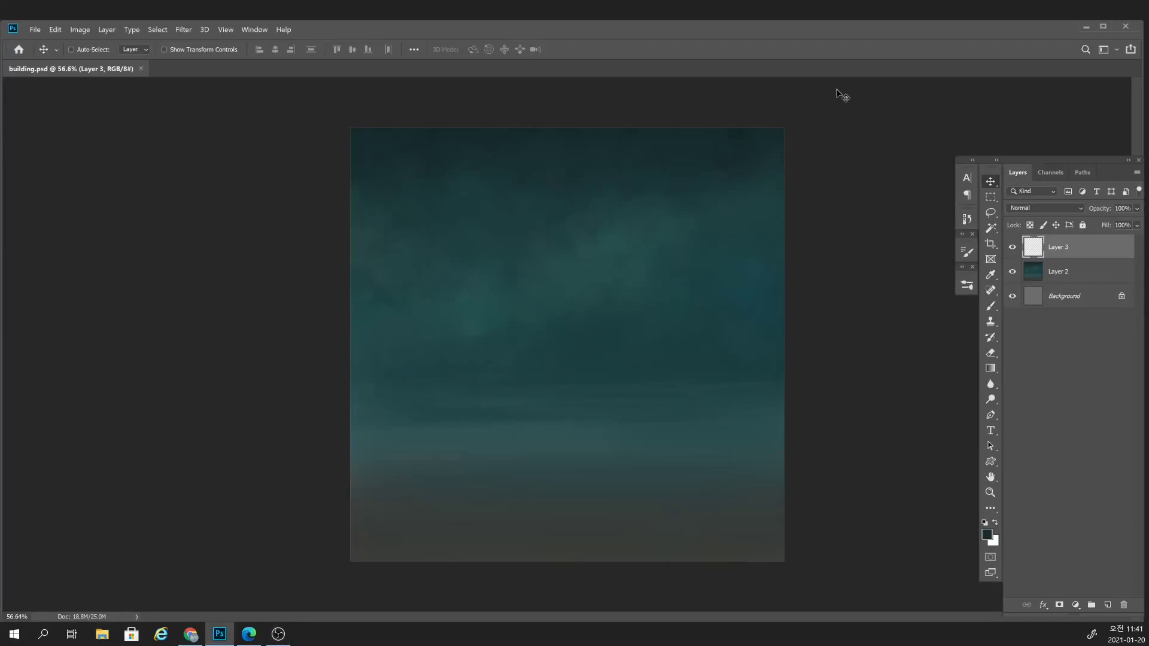
key(b)
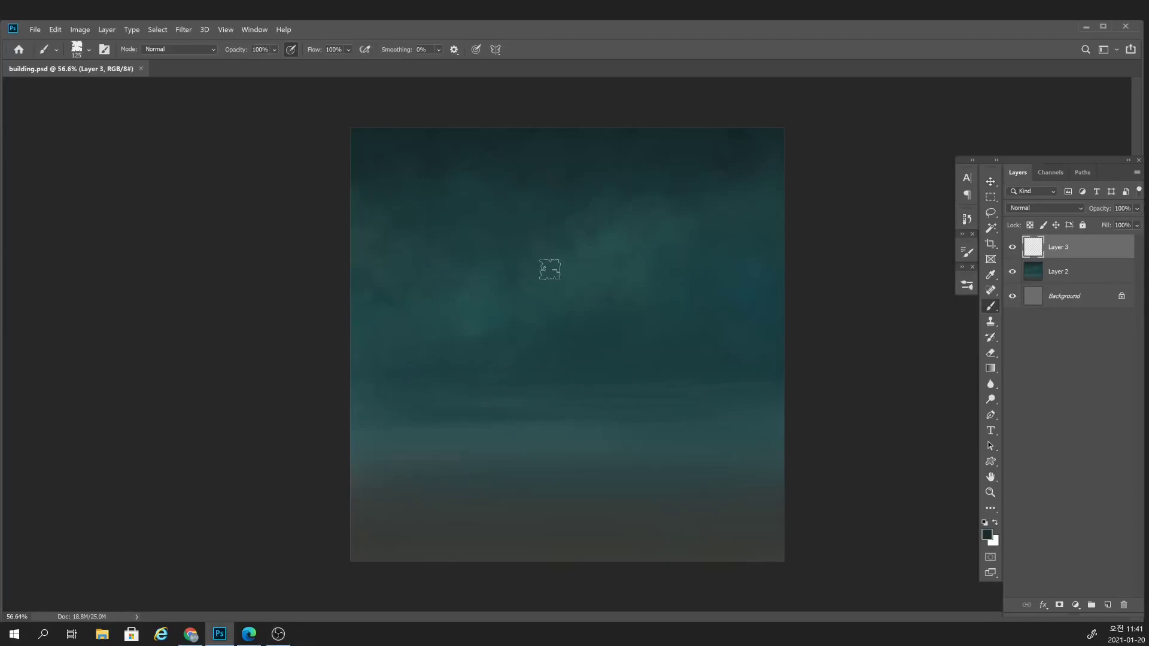
click(967, 251)
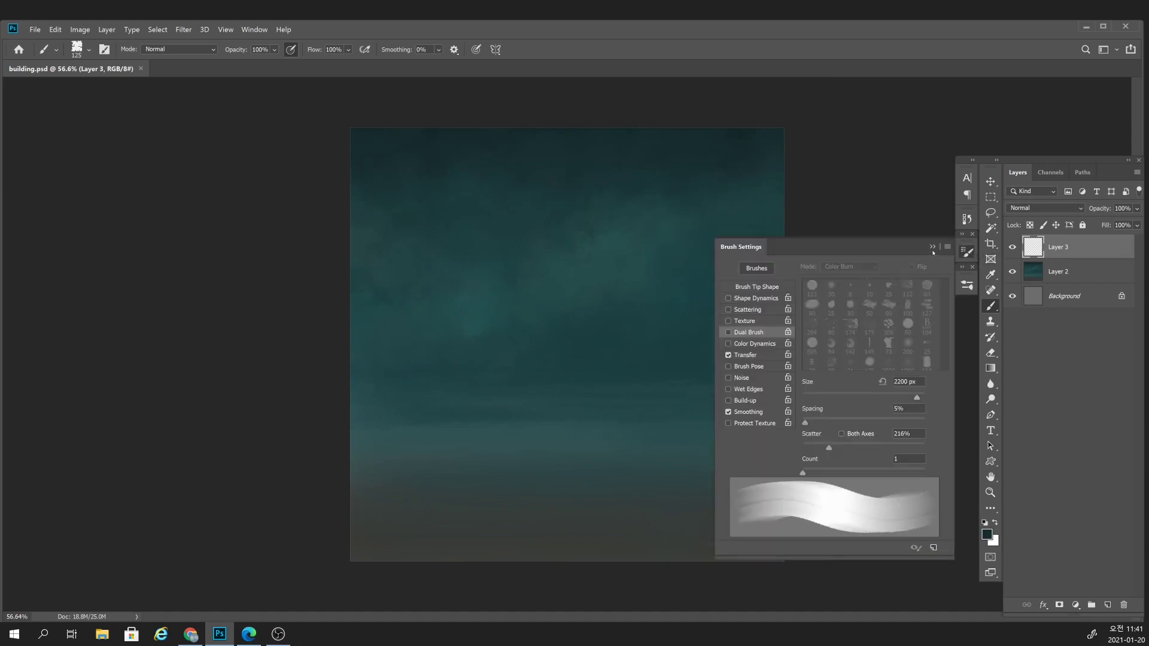
click(932, 247)
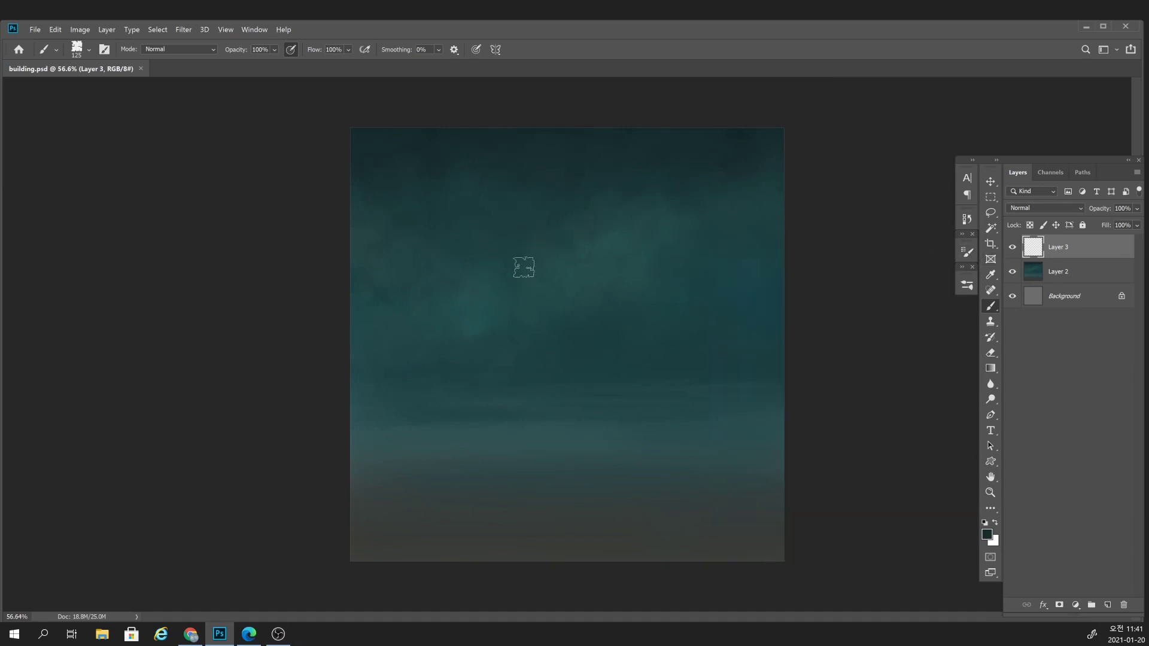
Paint the tower's dark teal columns and top bar with a 125–175 brush.
drag(518, 261, 518, 436)
key(bracketright)
key(bracketright)
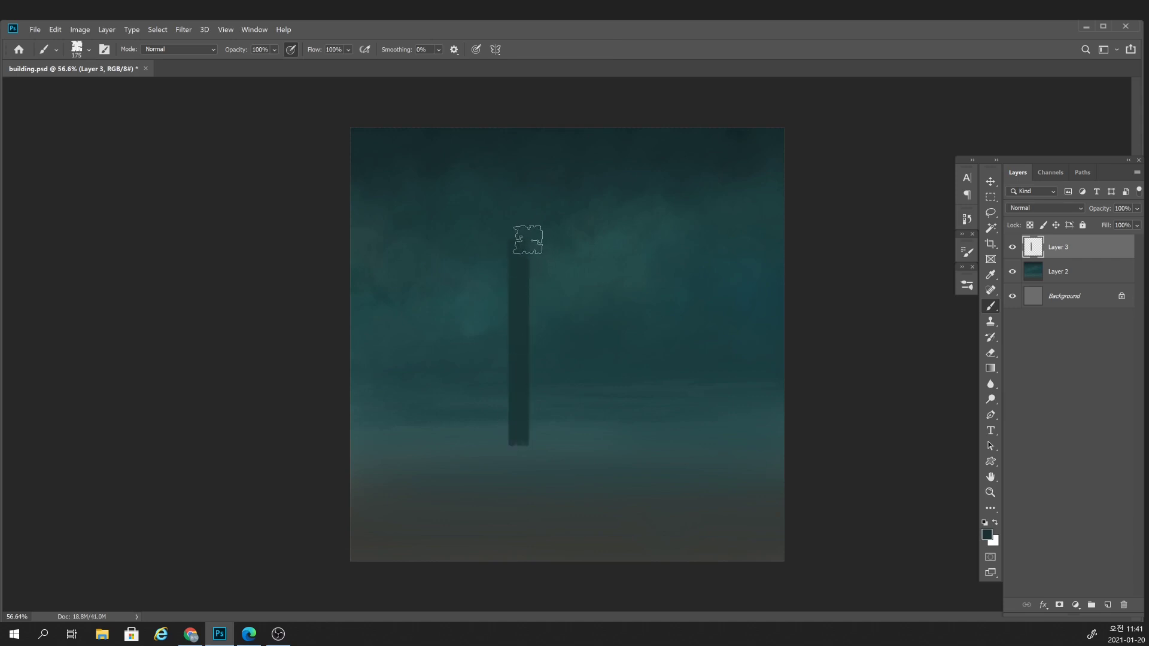
mouse_move(527, 239)
mouse_down()
mouse_move(594, 241)
mouse_move(589, 426)
mouse_up()
drag(537, 281, 537, 446)
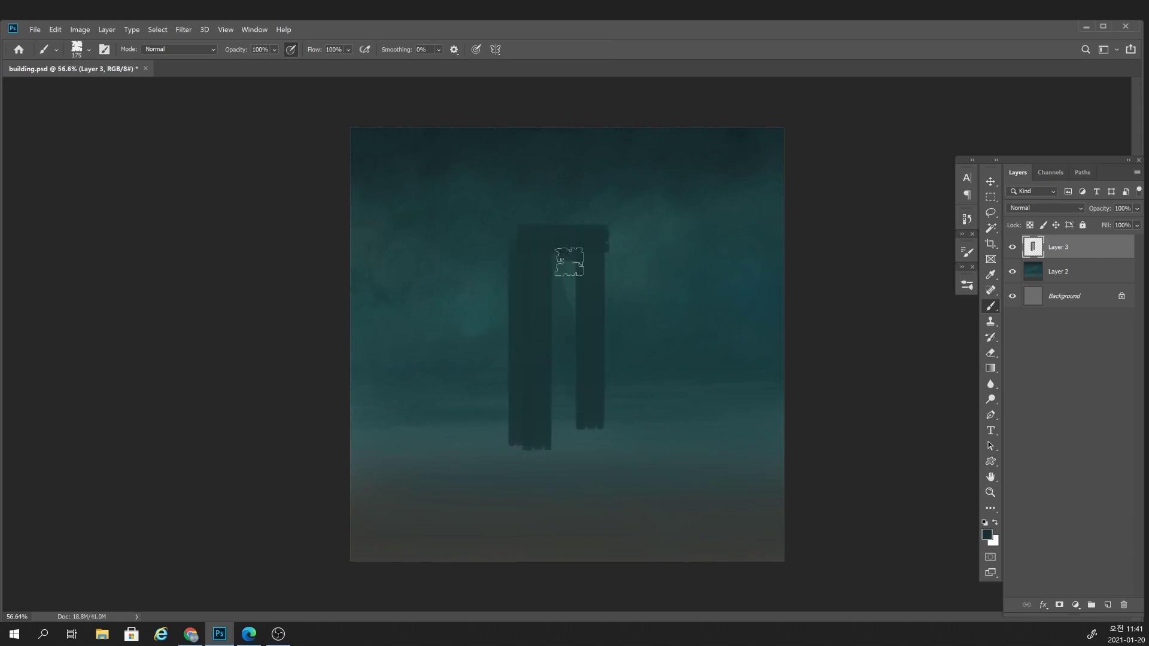
mouse_move(569, 261)
mouse_down()
mouse_move(569, 426)
mouse_move(550, 422)
mouse_up()
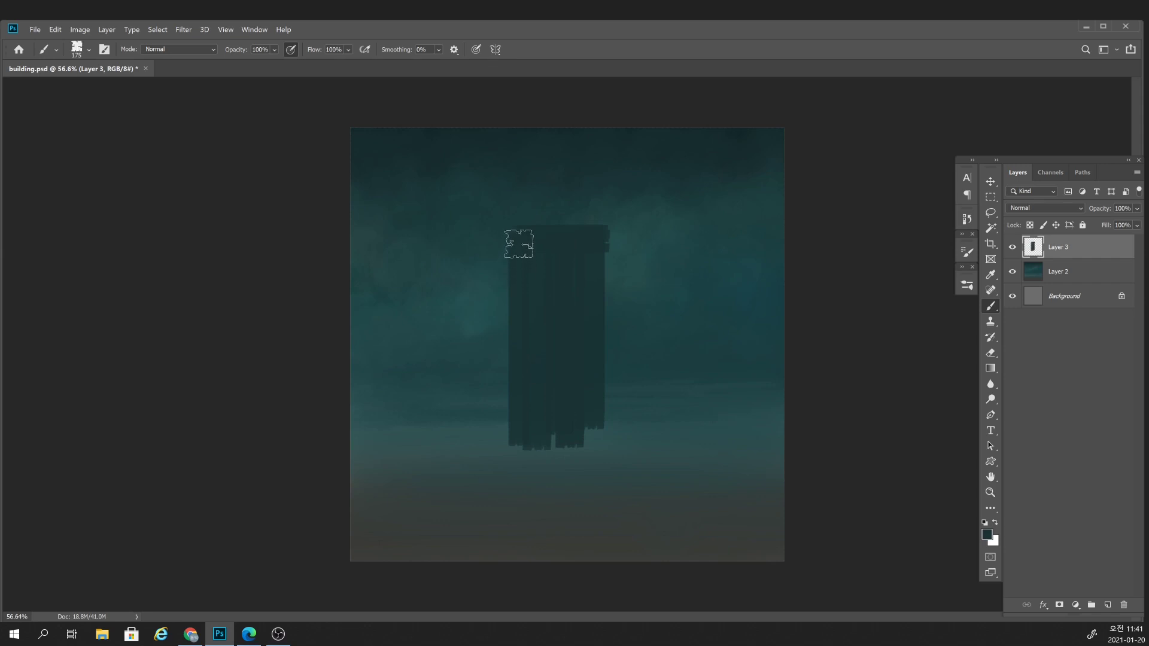
key(bracketleft)
key(bracketleft)
drag(504, 243, 506, 504)
Extend the tower's lower section and join a narrow second column on the right.
key(bracketright)
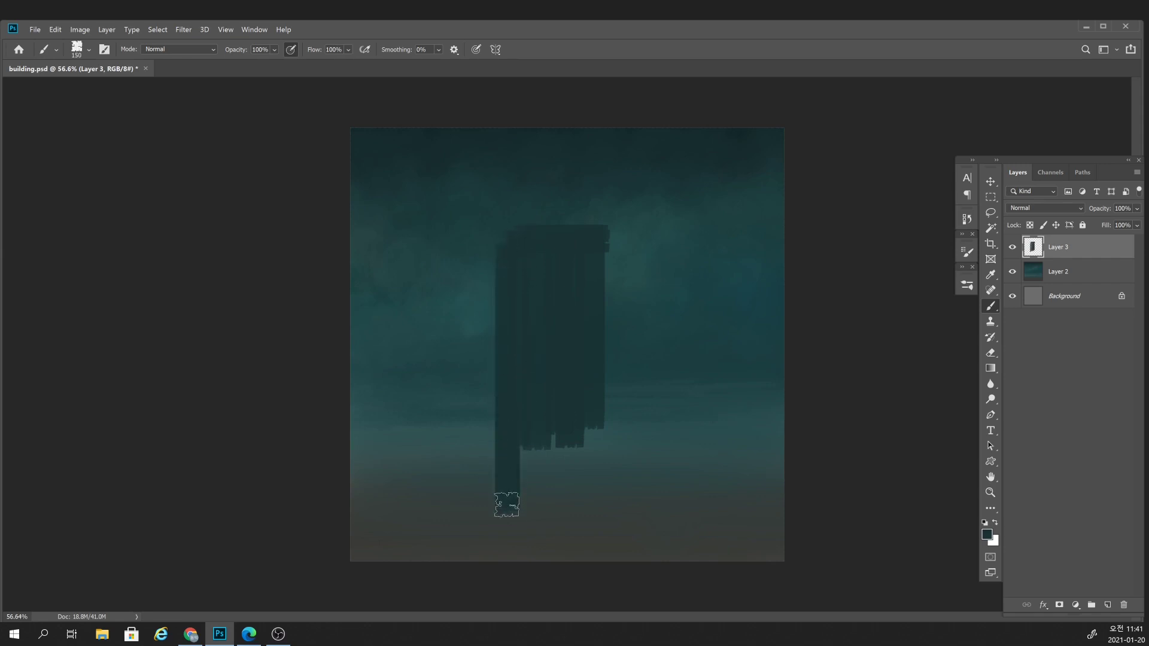
mouse_move(523, 409)
mouse_down()
mouse_move(523, 505)
mouse_move(541, 514)
mouse_up()
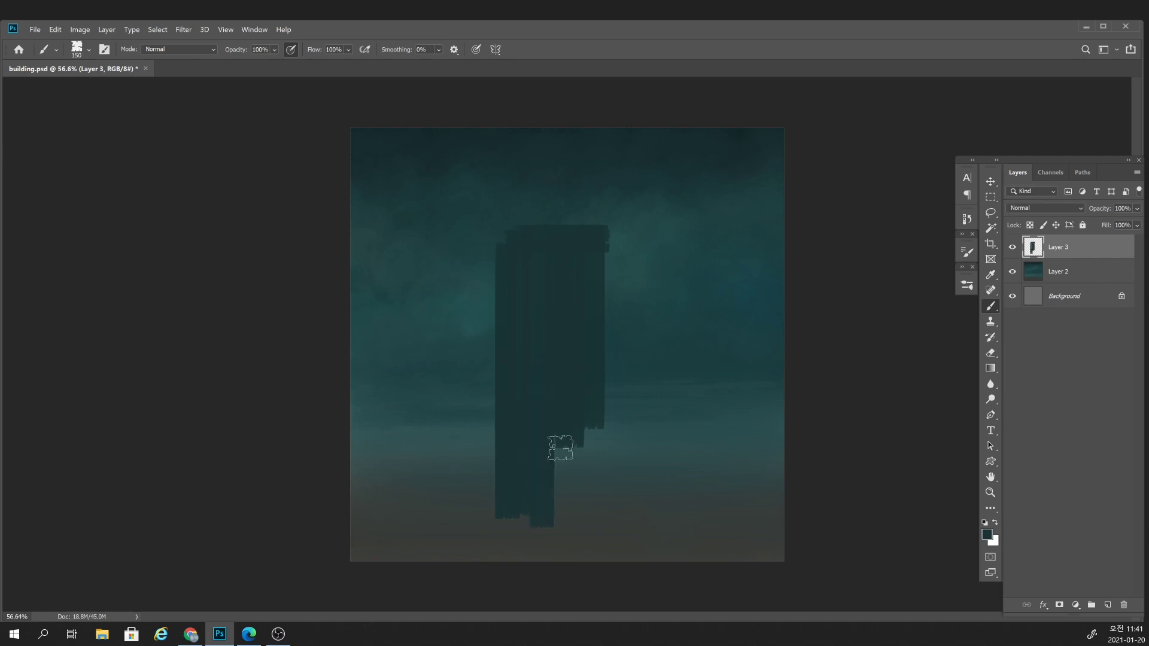
mouse_move(560, 447)
mouse_down()
mouse_move(560, 508)
mouse_move(586, 505)
mouse_up()
drag(592, 441, 588, 501)
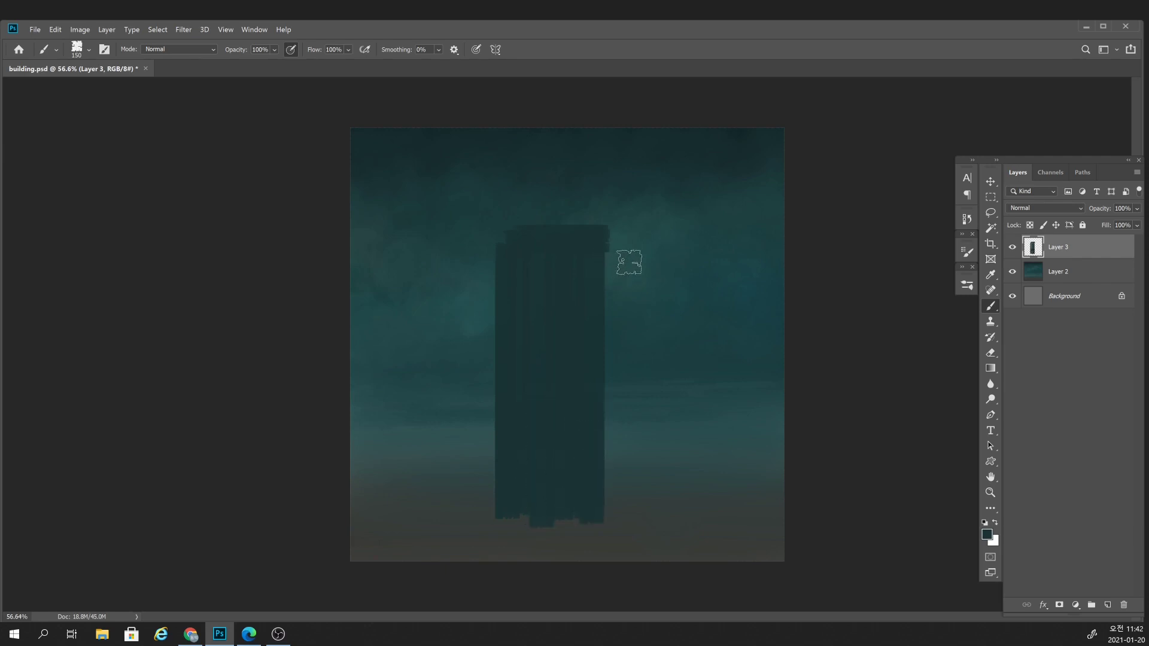
drag(627, 262, 622, 477)
key(bracketleft)
mouse_move(610, 257)
mouse_down()
mouse_move(603, 493)
mouse_move(618, 503)
mouse_up()
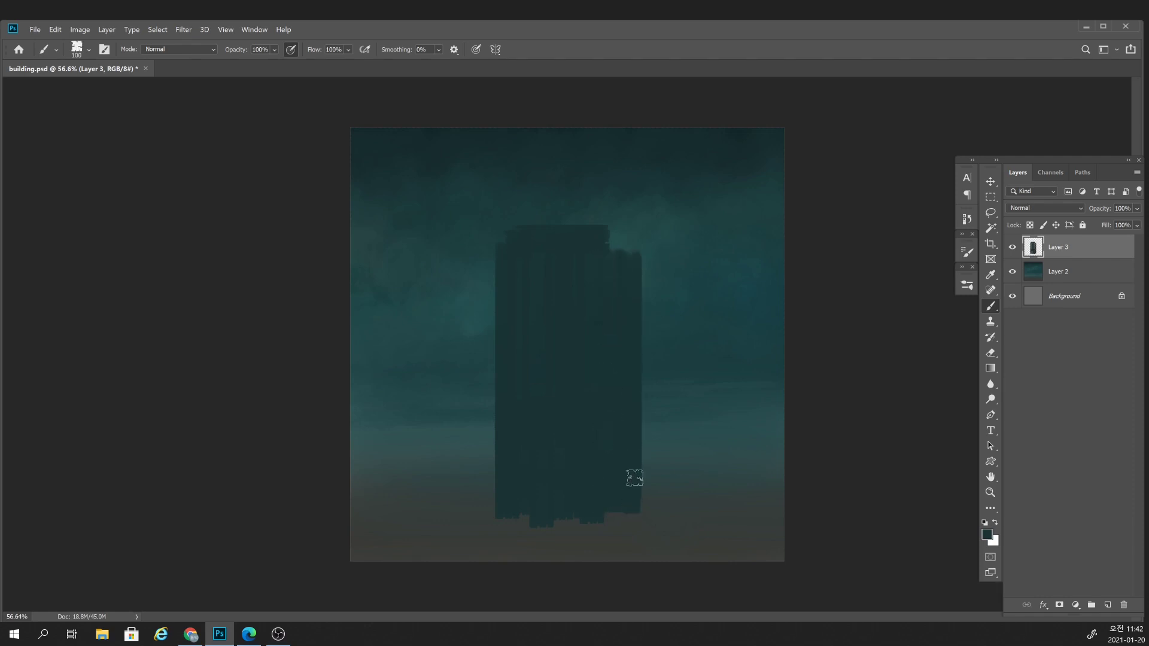
Raise the tower's roofline using a smaller 100 brush.
key(bracketleft)
key(bracketleft)
key(bracketleft)
key(bracketleft)
drag(521, 224, 590, 219)
key(bracketleft)
key(bracketleft)
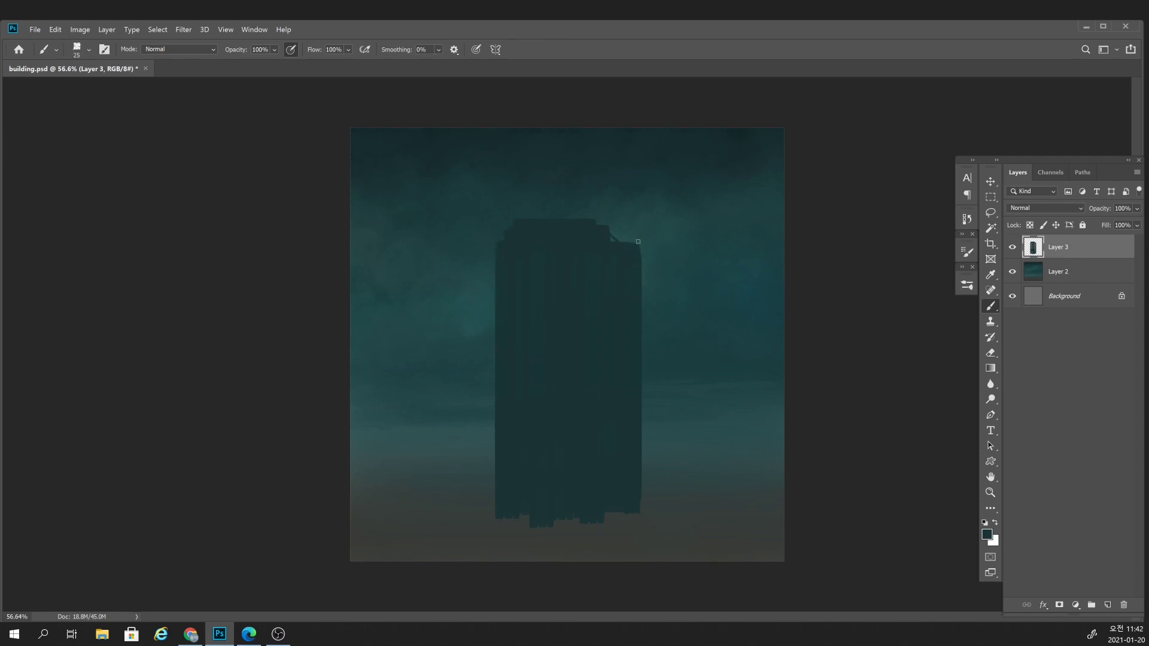
Fill out the tower's top-right corner, right edge and top with 40–125 brush sizes.
key(bracketright)
click(616, 240)
key(bracketright)
key(bracketright)
key(bracketright)
ctrl+alt+click(642, 359)
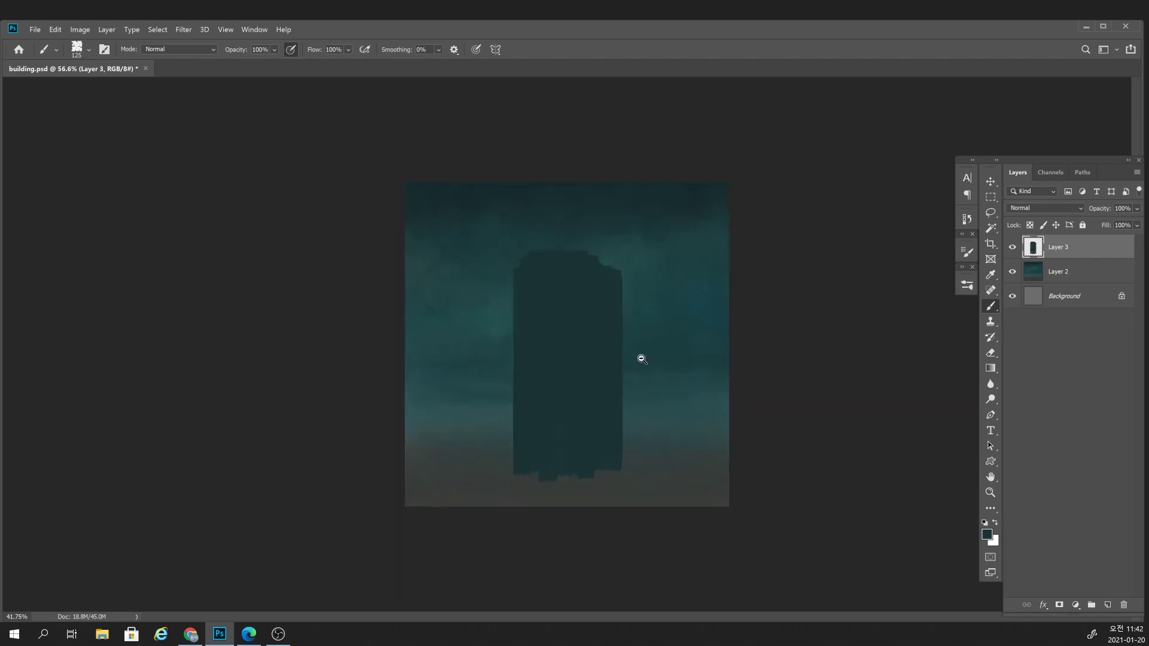
scroll(642, 359, up, 3)
key(bracketleft)
key(bracketleft)
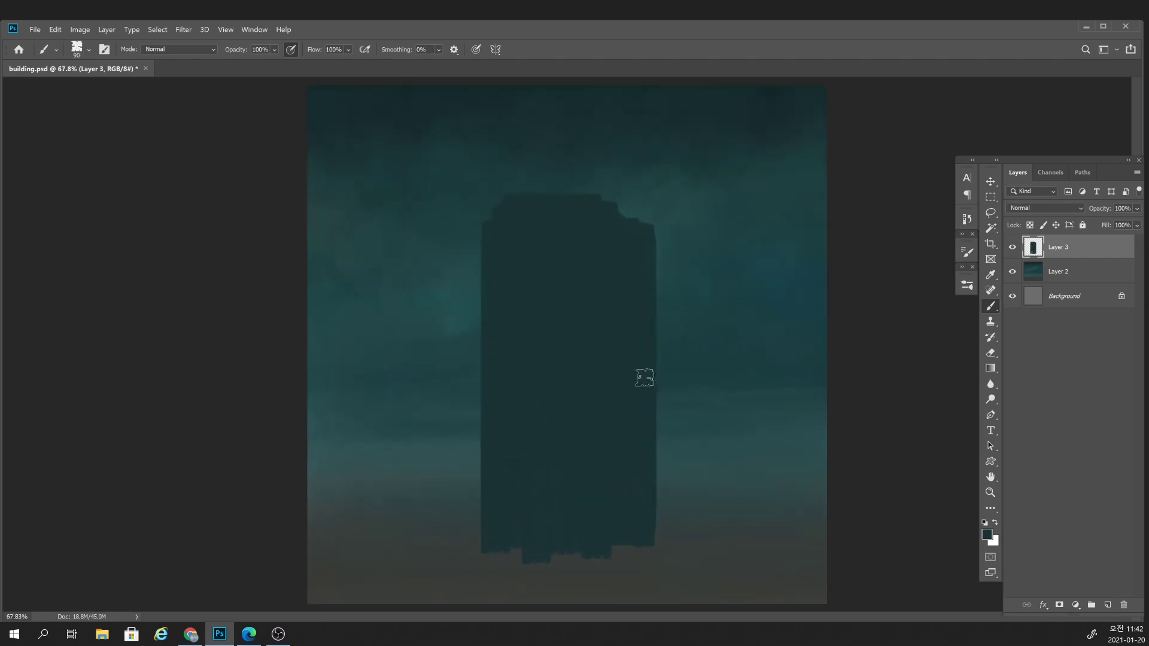
key(bracketleft)
key(bracketleft)
drag(655, 289, 649, 400)
key(bracketleft)
key(bracketleft)
key(bracketleft)
key(bracketright)
key(bracketright)
key(bracketright)
click(516, 182)
key(bracketleft)
Erase thin strips off the tower's left and lower-left edges.
scroll(574, 371, down, 3)
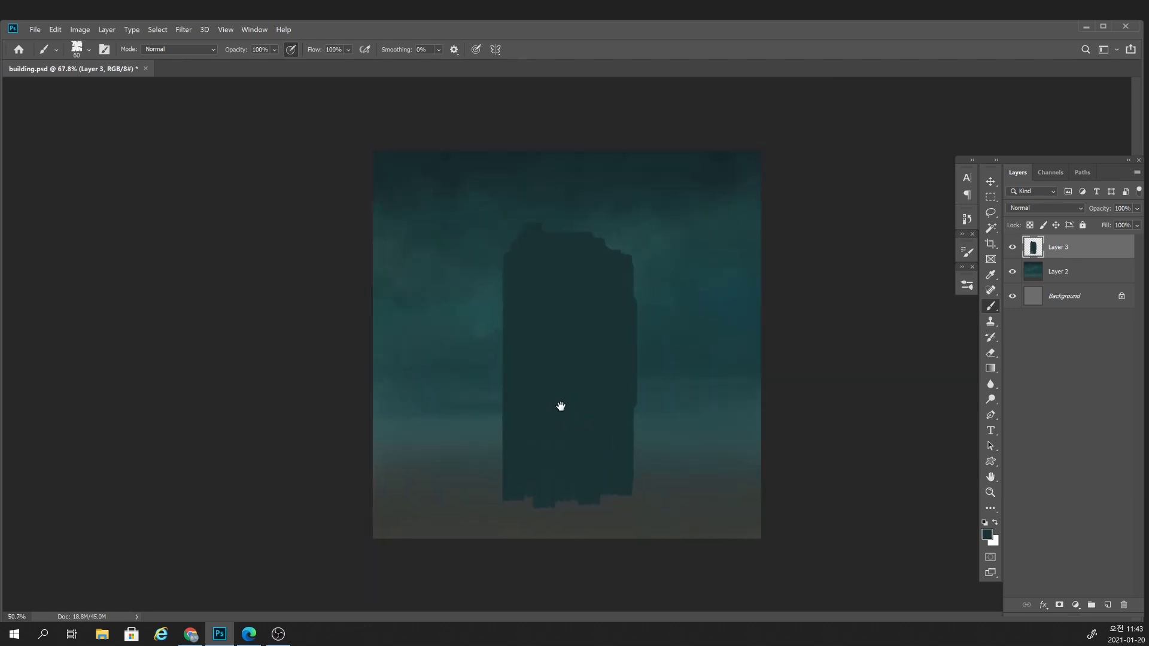
scroll(556, 407, up, 2)
key(e)
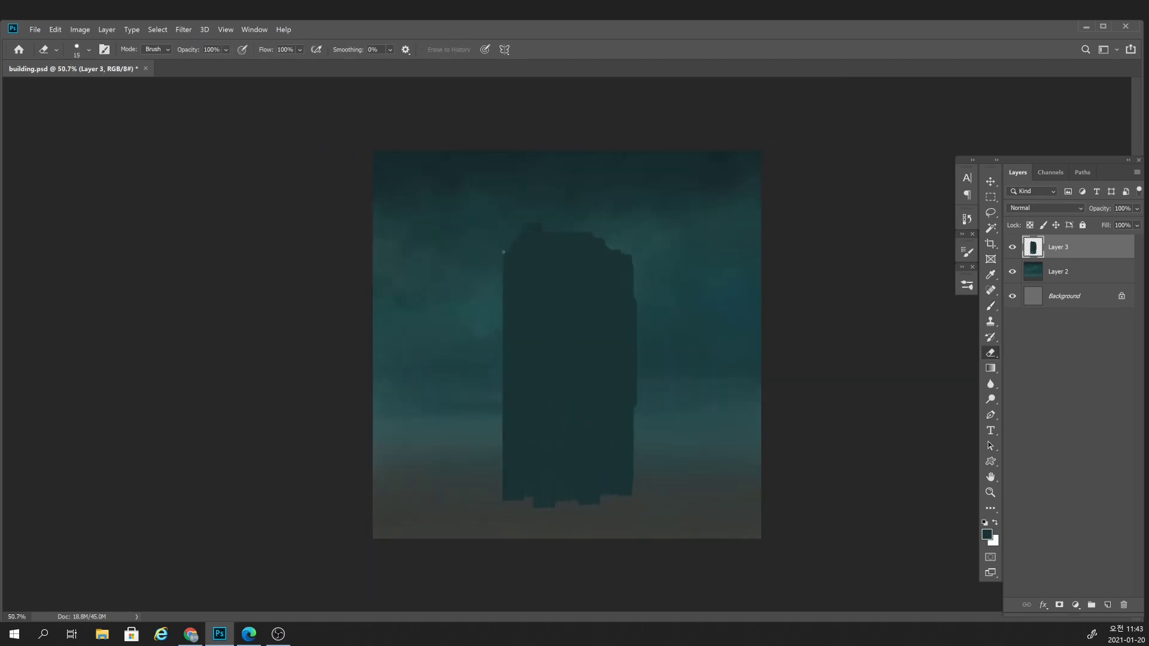
drag(498, 335, 506, 395)
drag(504, 412, 497, 610)
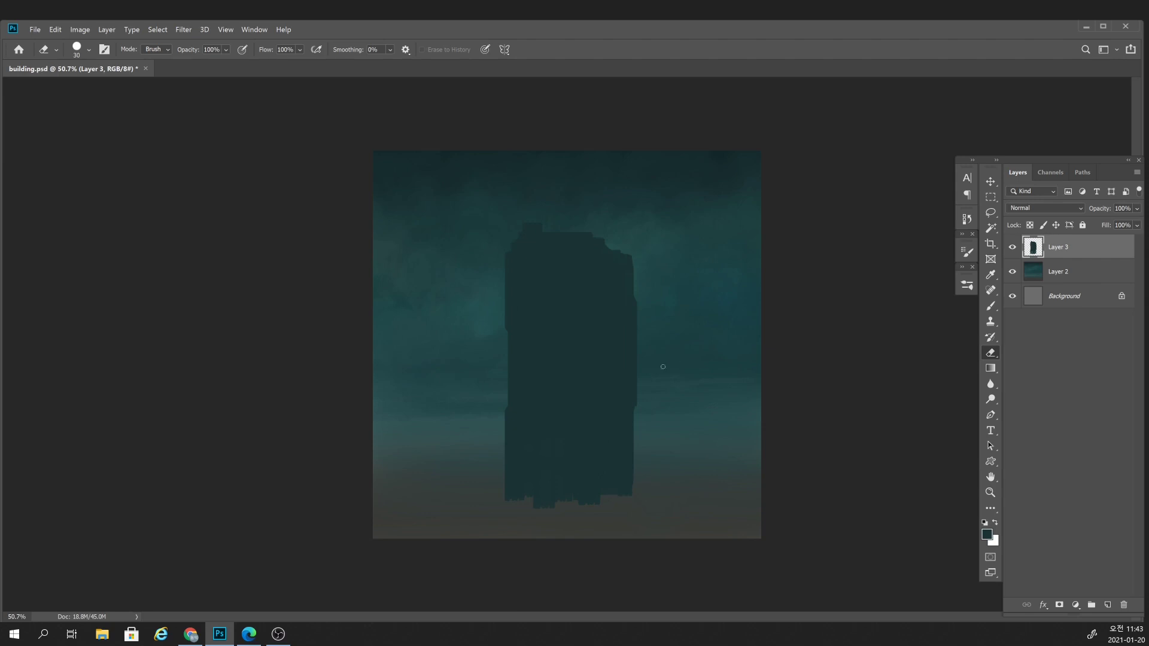
key(b)
mouse_move(641, 444)
mouse_down()
mouse_move(632, 470)
mouse_move(643, 449)
mouse_up()
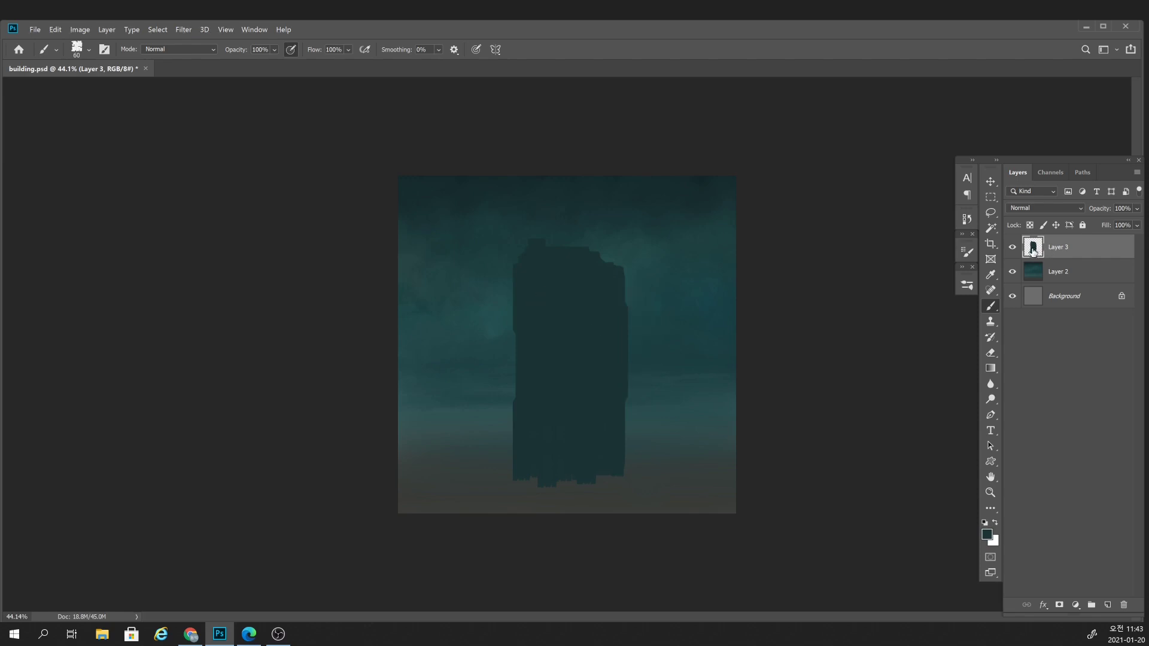
Select the tower's pixels, add Layer 4, and load a very large Soft Round brush.
ctrl+click(1033, 252)
click(1107, 604)
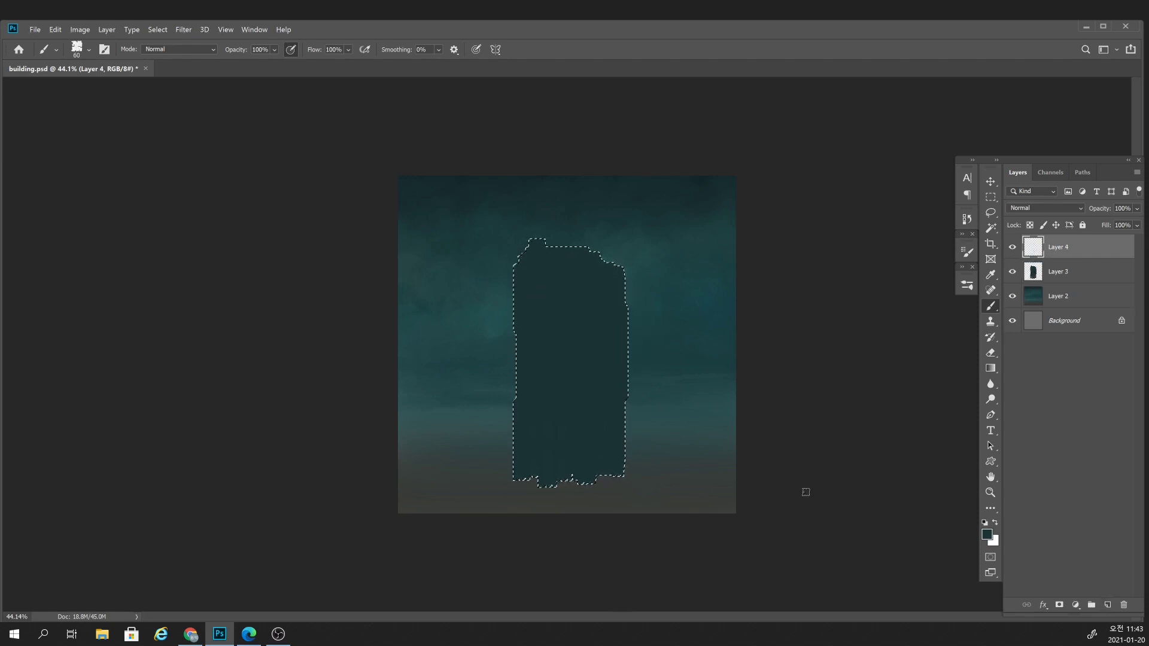
right_click(575, 423)
double_click(681, 577)
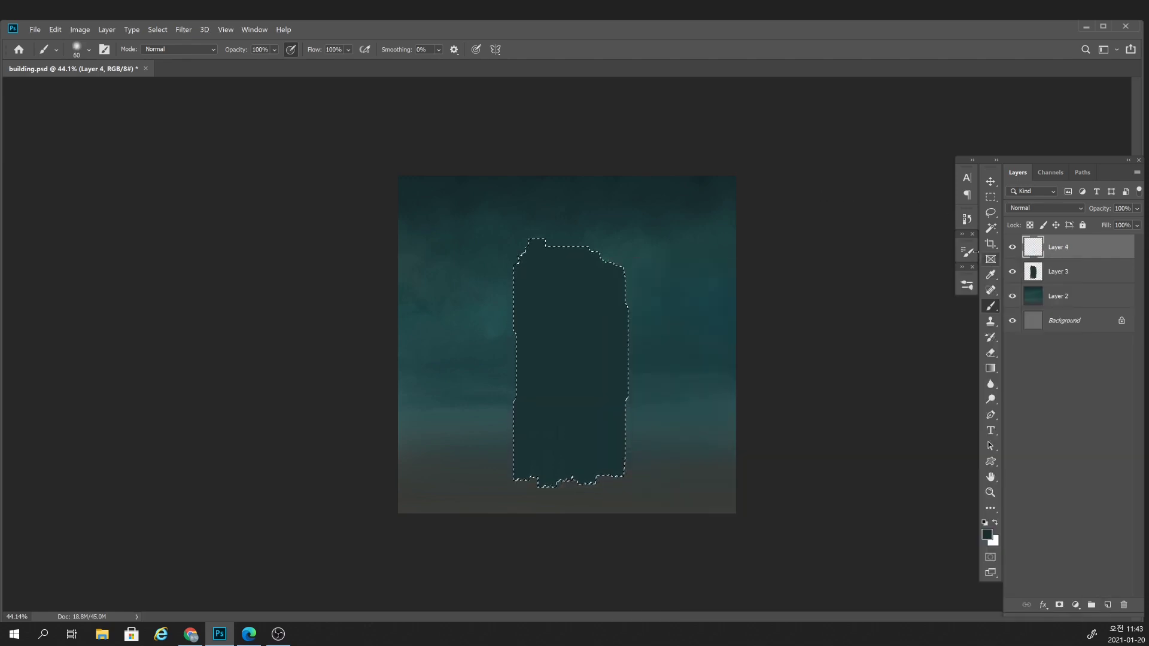
click(967, 251)
click(880, 245)
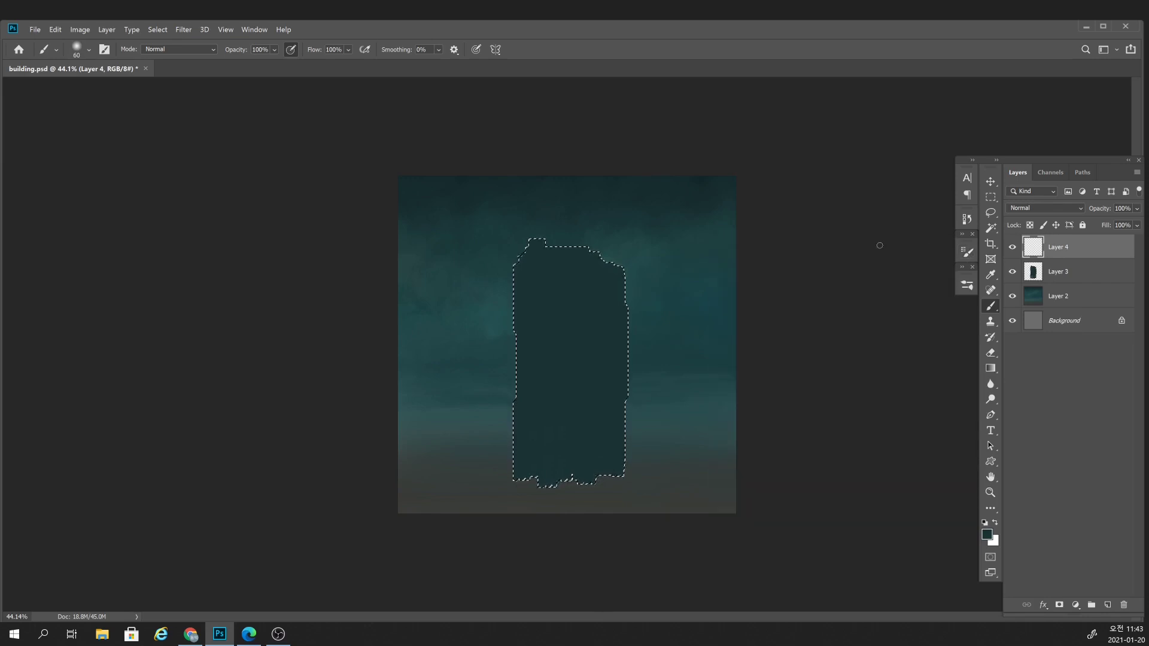
key(bracketright)
key(bracketright)
key(bracketright)
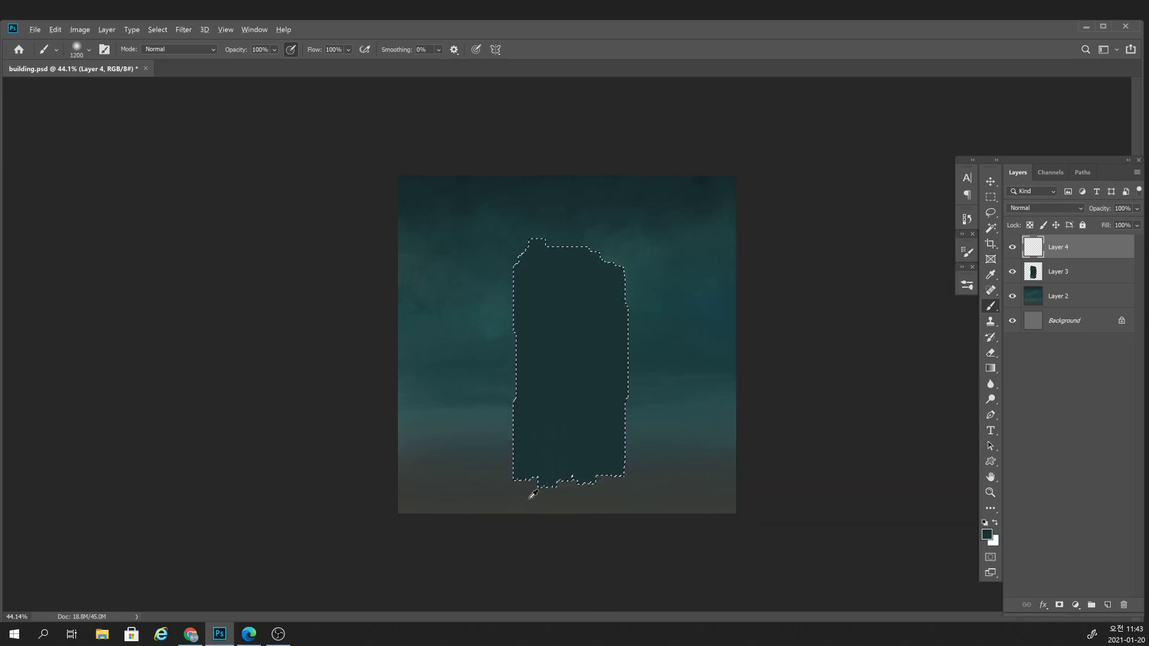
Brush a faint 40% opacity fog tint across the tower, deselect, and add Layer 5.
mouse_move(527, 495)
mouse_down()
mouse_move(599, 503)
mouse_move(483, 518)
mouse_move(656, 403)
mouse_up()
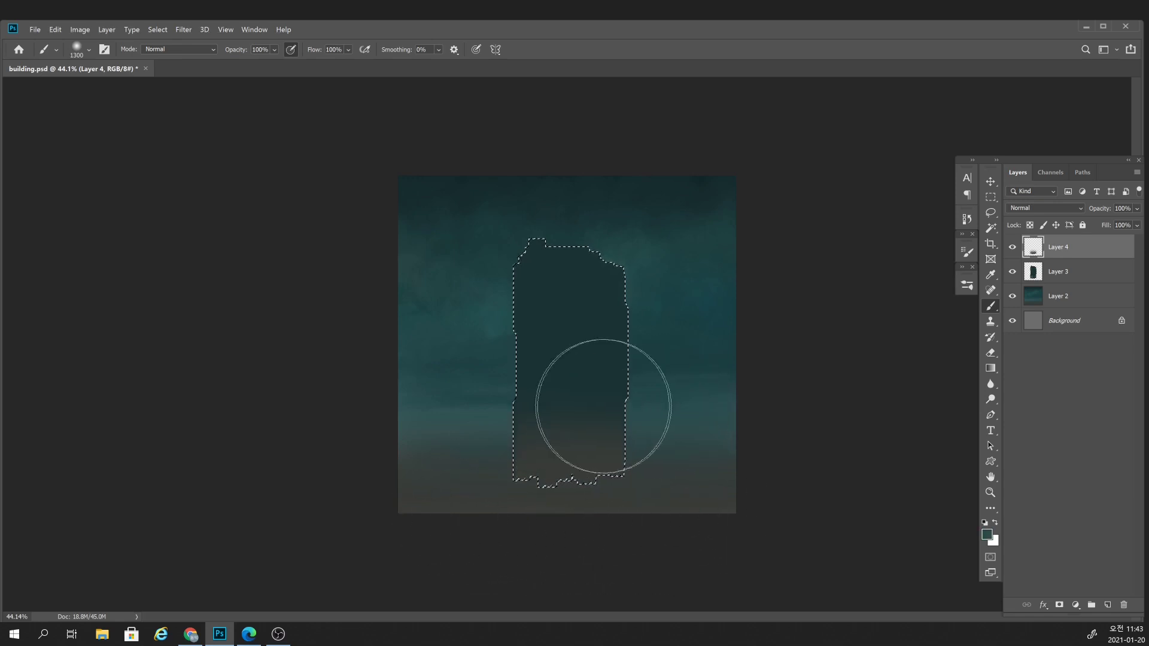
key(4)
mouse_move(556, 391)
mouse_down()
mouse_move(578, 326)
mouse_move(526, 303)
mouse_move(556, 303)
mouse_move(531, 300)
mouse_move(506, 337)
mouse_move(664, 367)
mouse_move(631, 374)
mouse_move(636, 395)
mouse_up()
key(bracketleft)
key(bracketleft)
key(bracketleft)
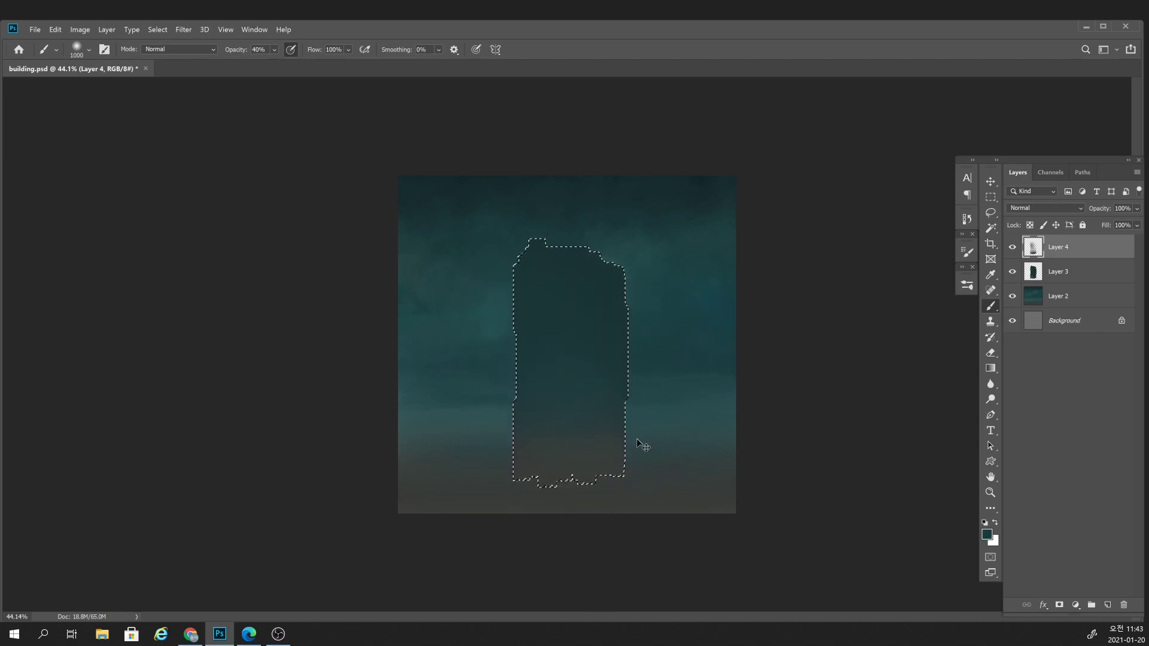
key(ctrl+d)
click(1108, 603)
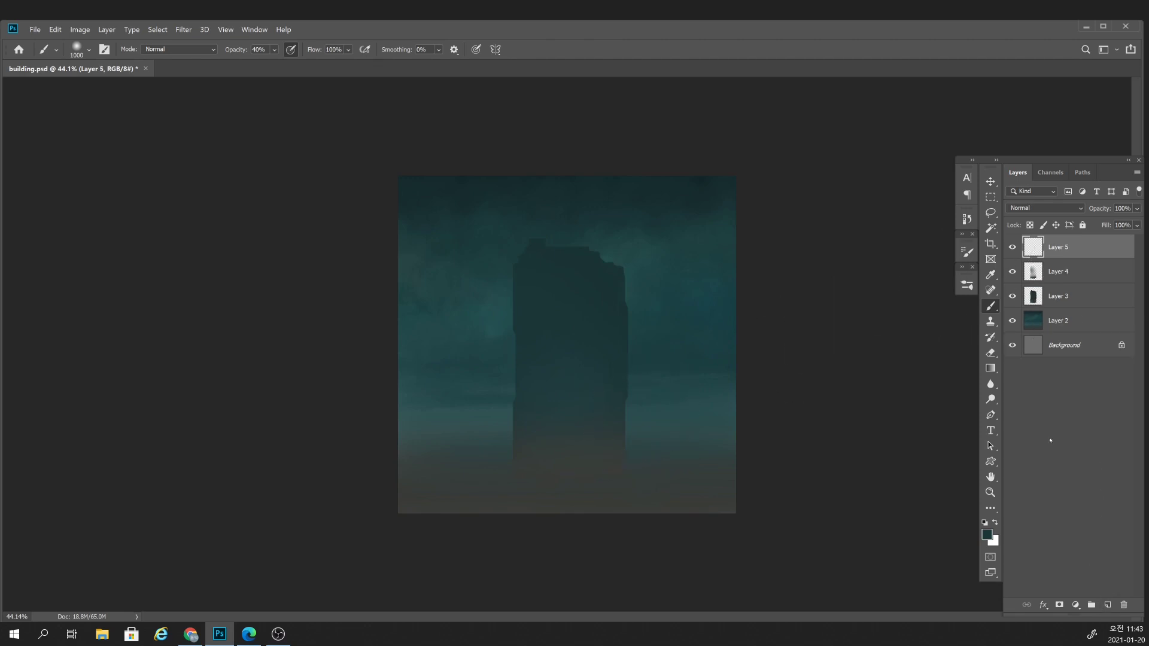
Paint a dark shadow down the tower's right side with Sampled Brush 4 at 250.
ctrl+click(1033, 296)
right_click(624, 329)
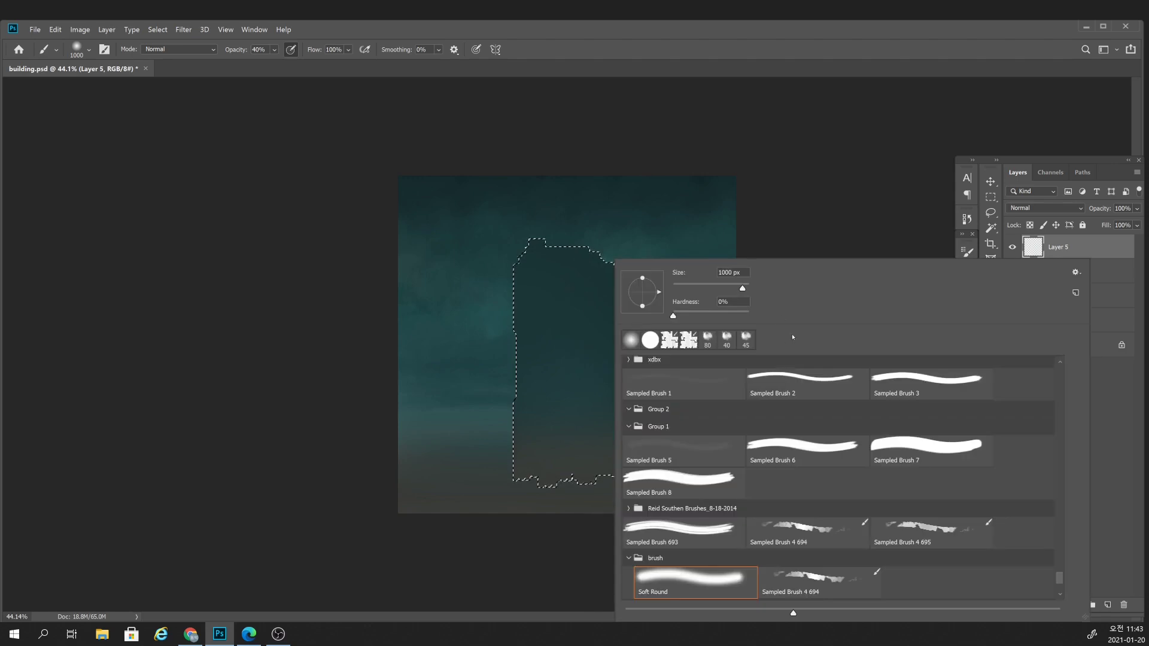
click(923, 525)
click(772, 194)
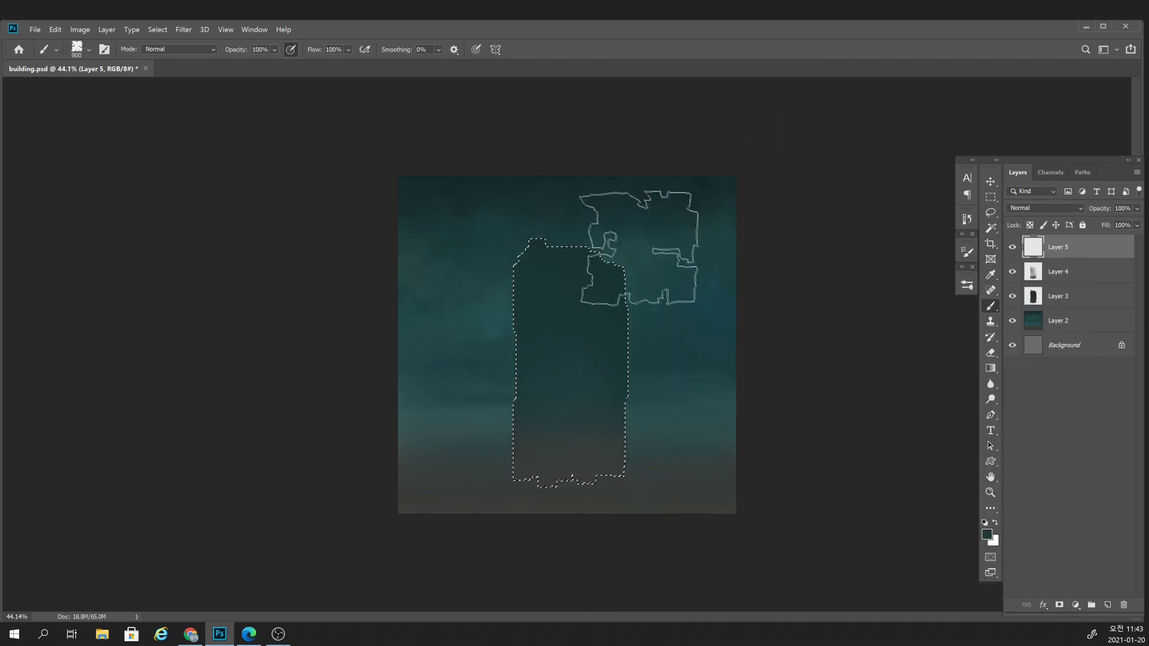
key(bracketleft)
key(bracketleft)
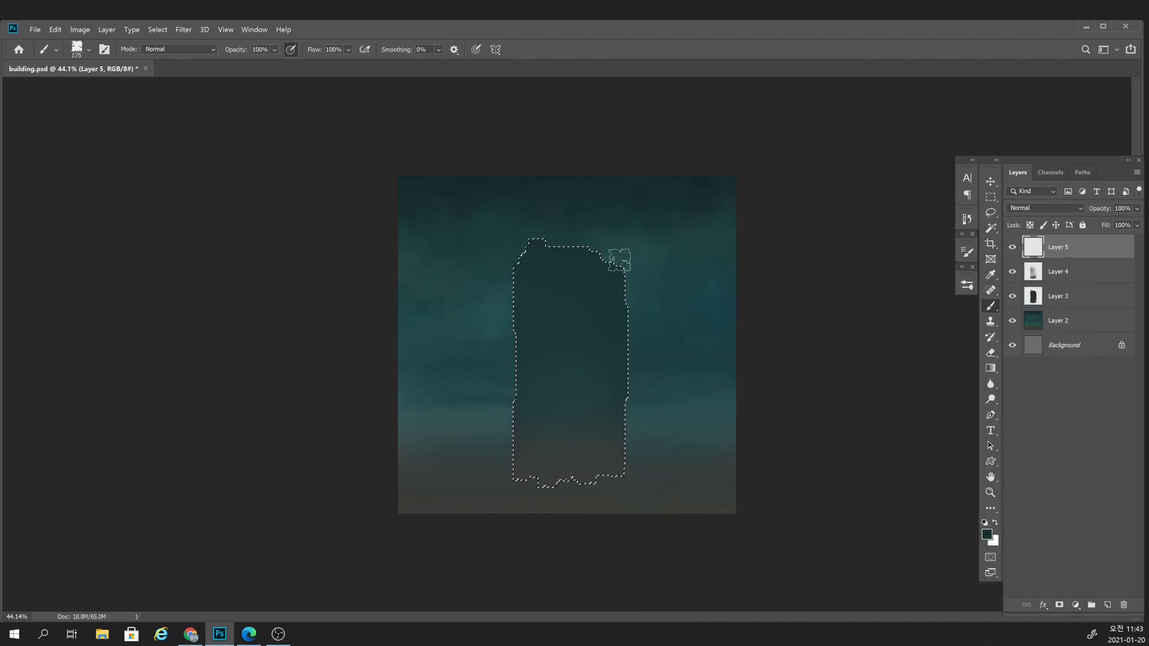
key(bracketright)
key(bracketright)
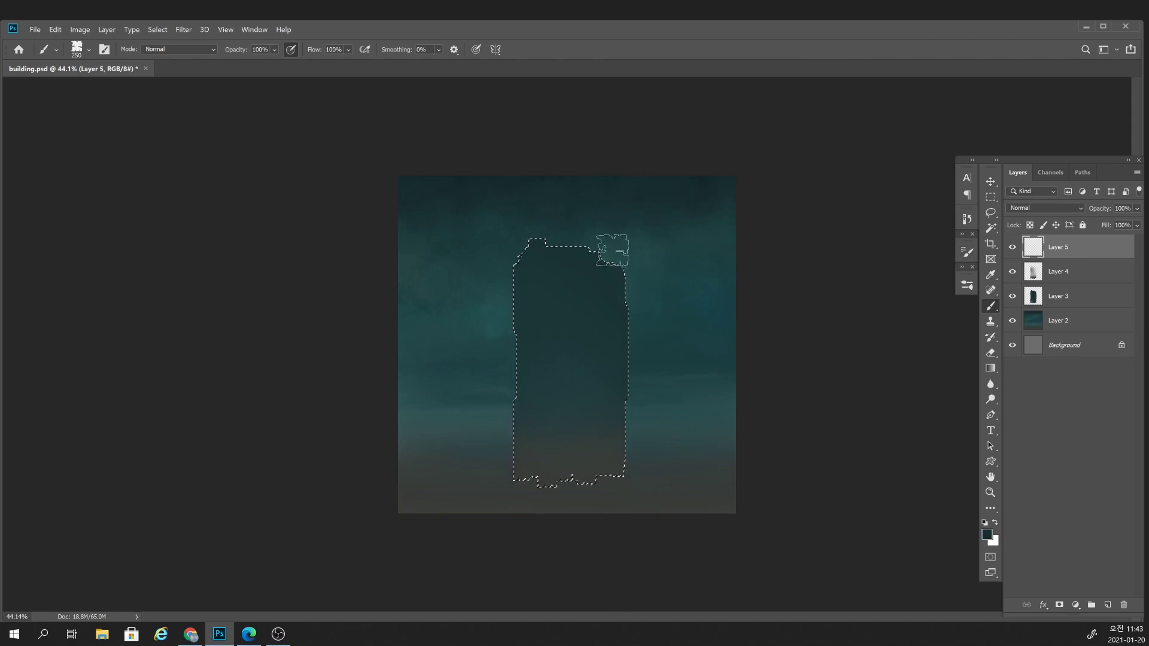
drag(614, 327, 605, 494)
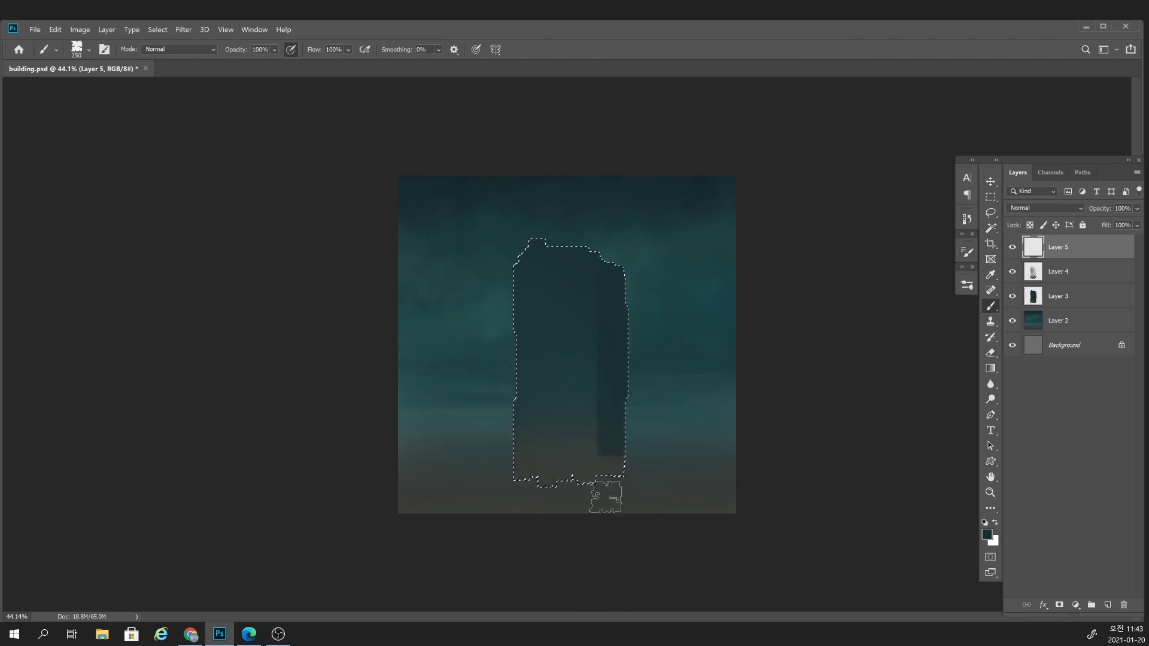
key(bracketleft)
key(bracketleft)
key(bracketleft)
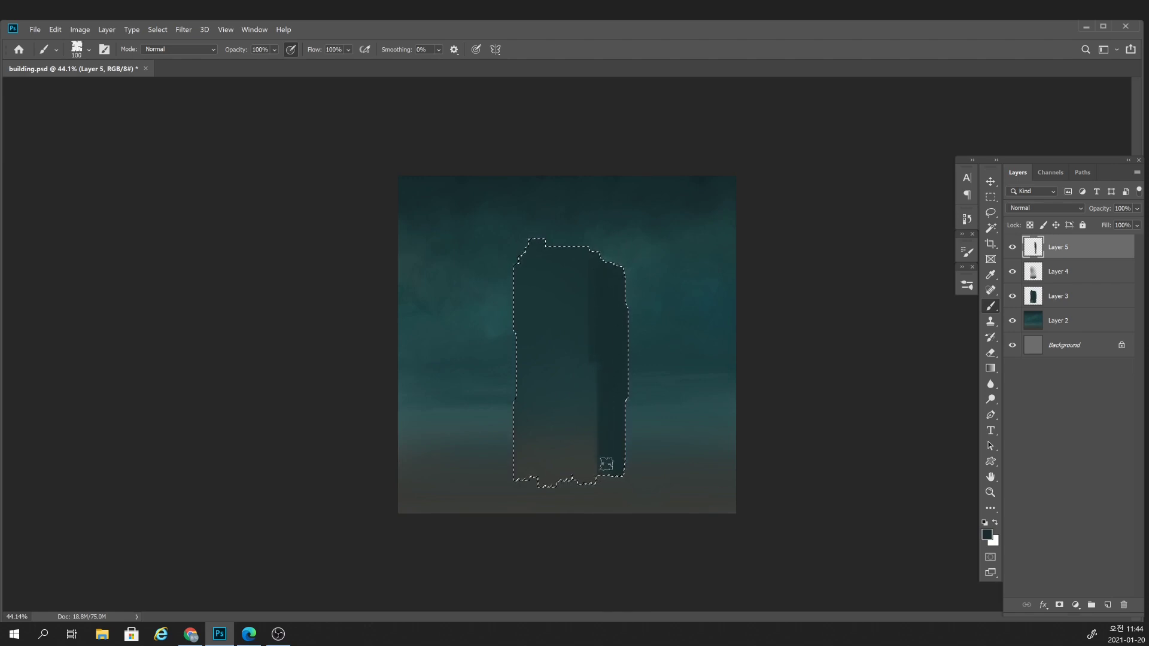
Clean the shadow's stray edges with a 40–50 eraser, then clear the selection.
key(e)
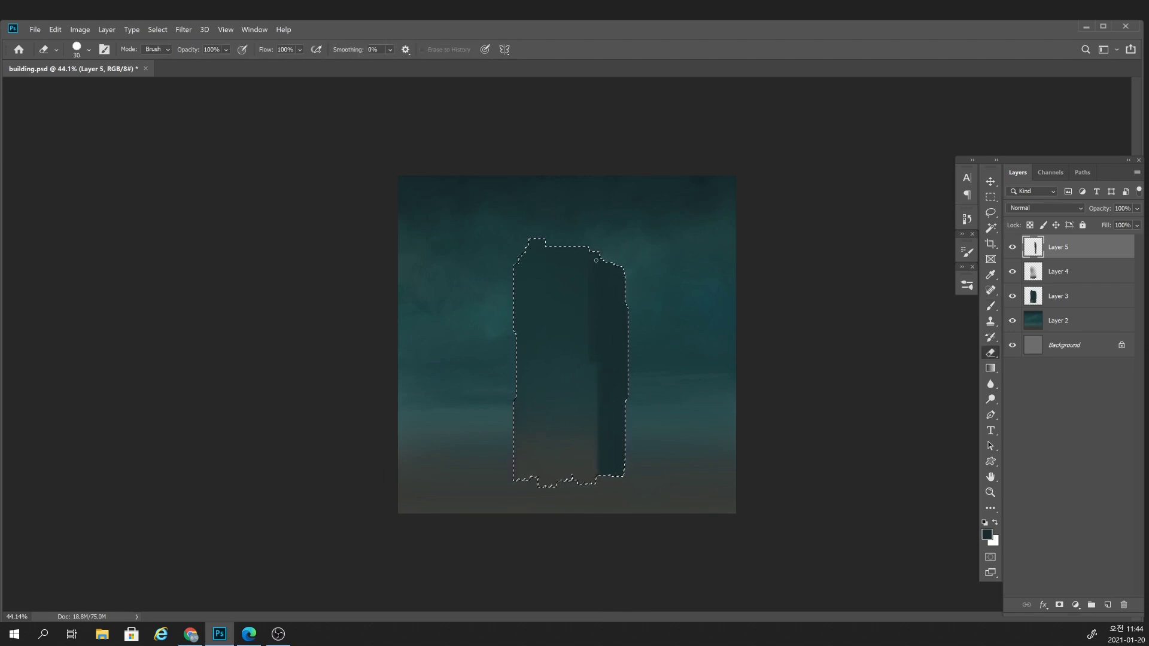
key(bracketright)
key(bracketright)
scroll(599, 419, down, 2)
scroll(589, 446, down, 3)
scroll(599, 431, up, 5)
key(b)
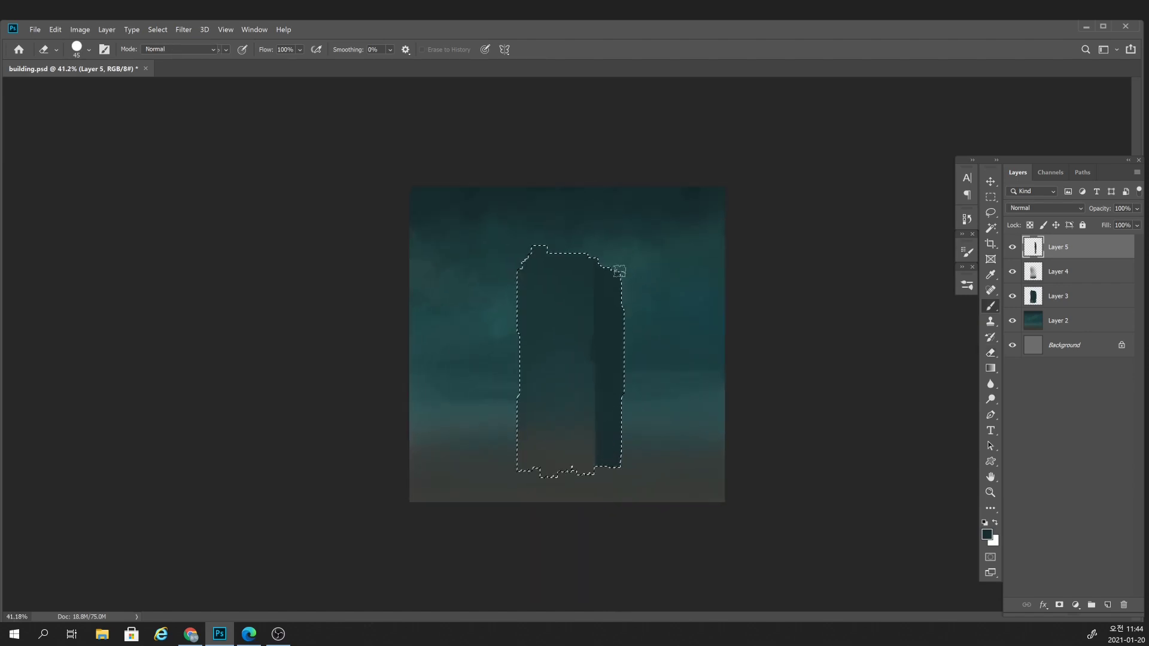
key(e)
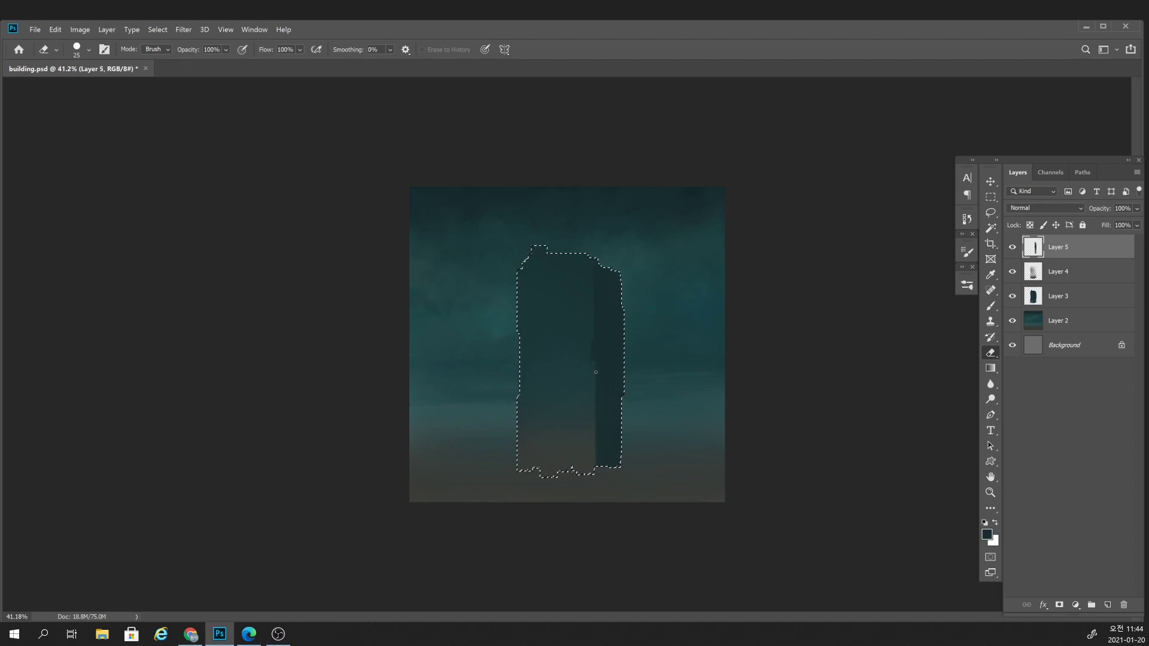
key(bracketright)
key(bracketright)
key(bracketright)
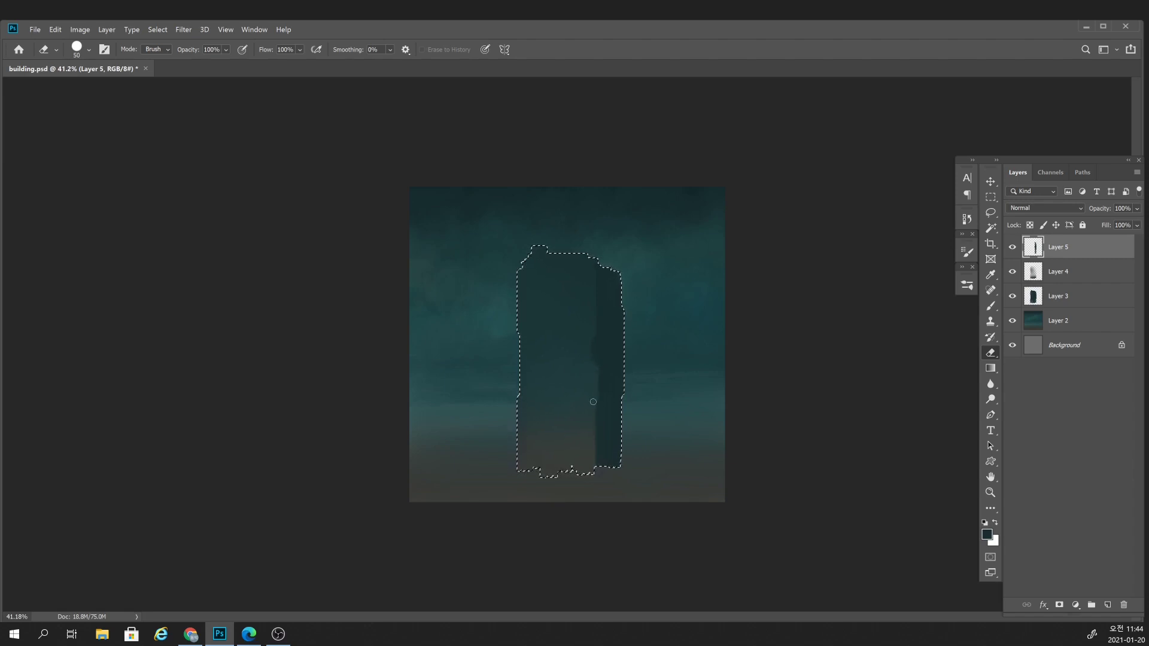
key(ctrl+d)
mouse_move(648, 406)
mouse_down()
mouse_move(622, 425)
mouse_move(641, 402)
mouse_up()
key(b)
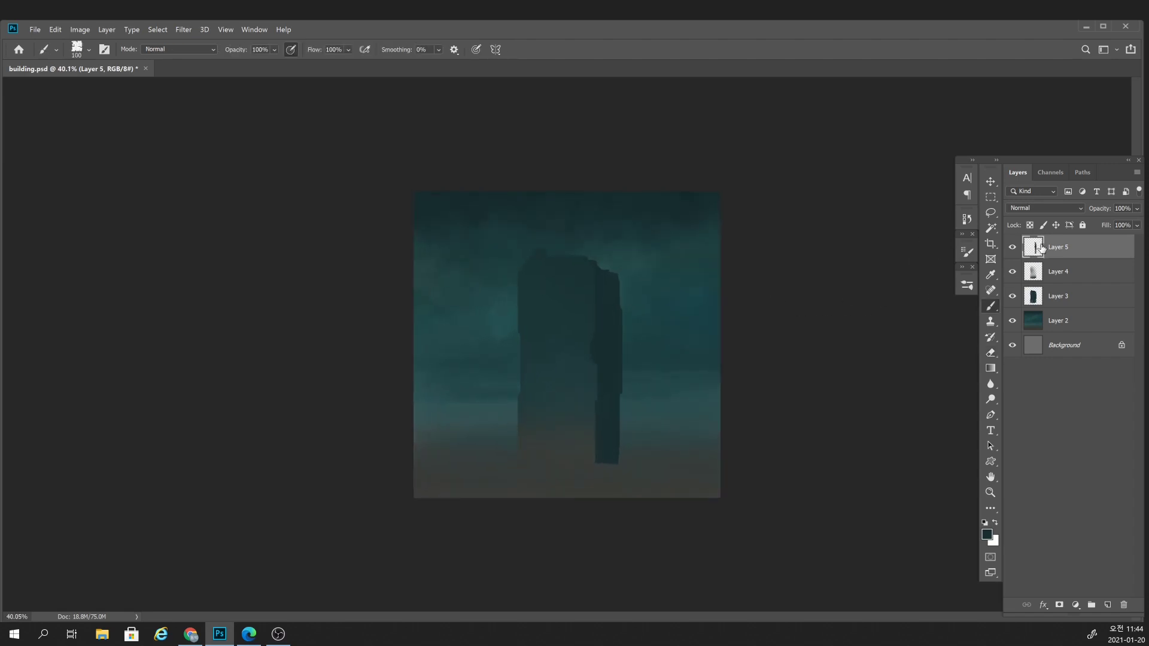
Select Layer 5's shadow strip and load an 800 px Soft Round brush at 20% opacity.
ctrl+click(1033, 247)
right_click(615, 413)
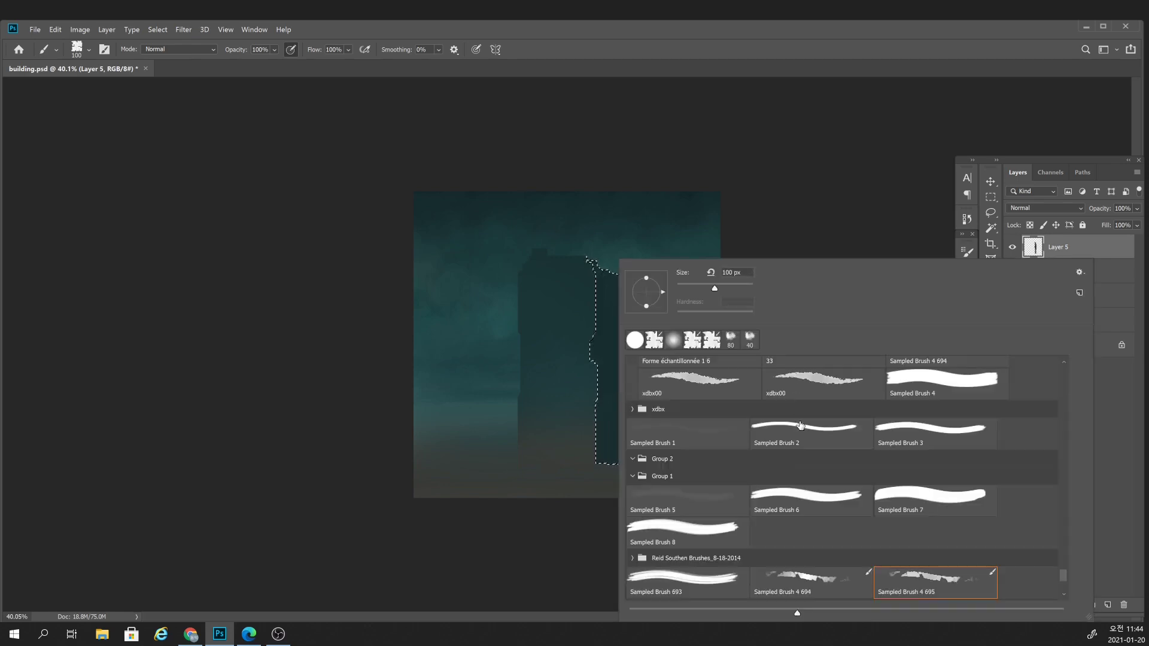
scroll(809, 576, down, 2)
scroll(809, 576, down, 1)
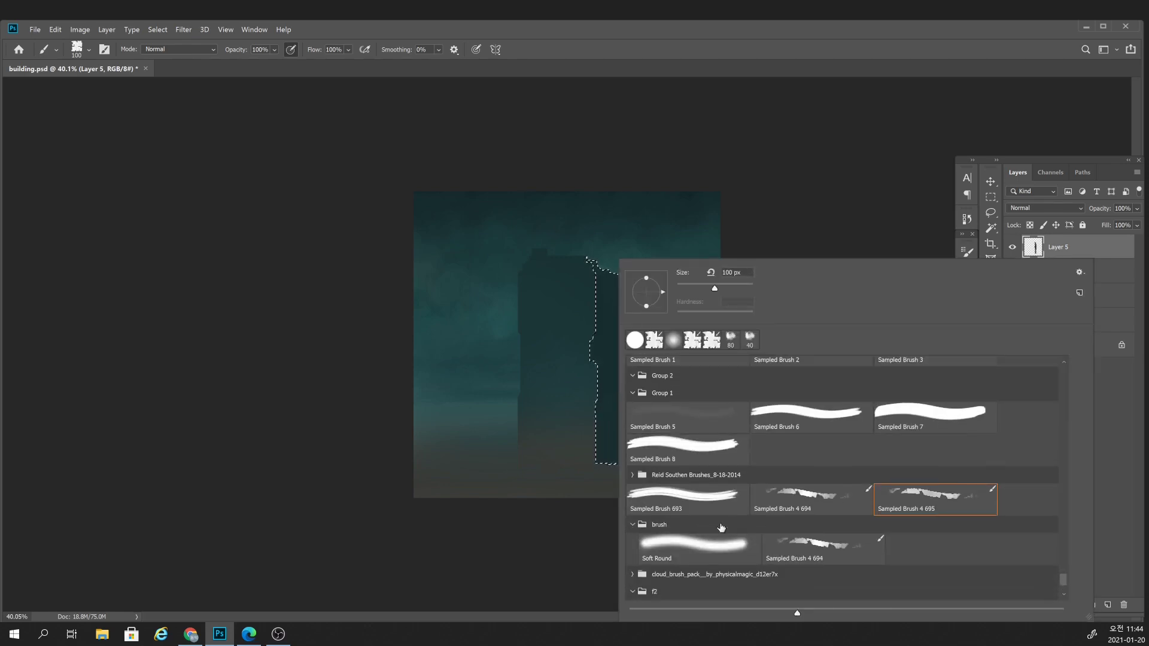
click(706, 544)
click(605, 464)
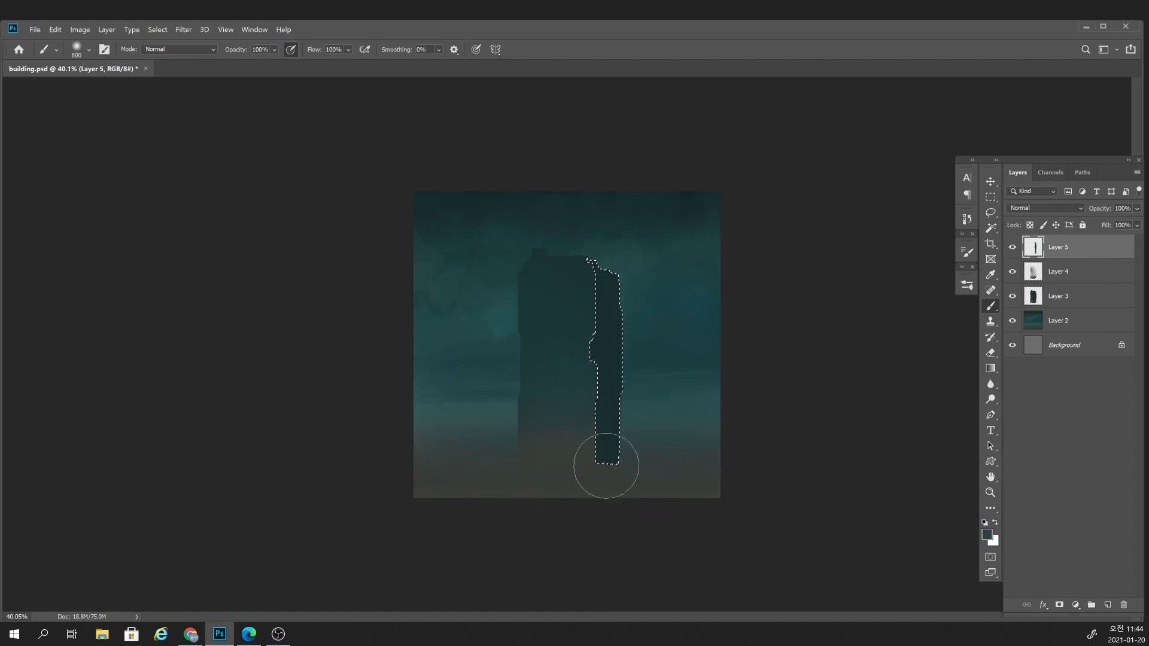
key(2)
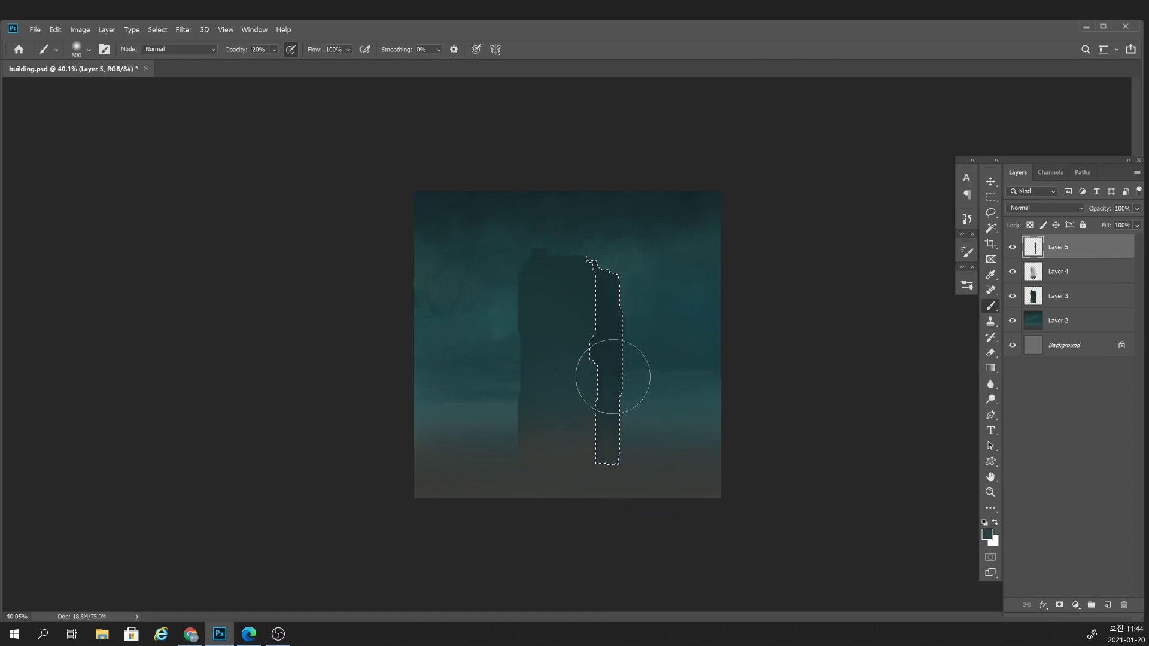
key(v)
key(ctrl+d)
scroll(628, 464, down, 3)
scroll(648, 448, up, 2)
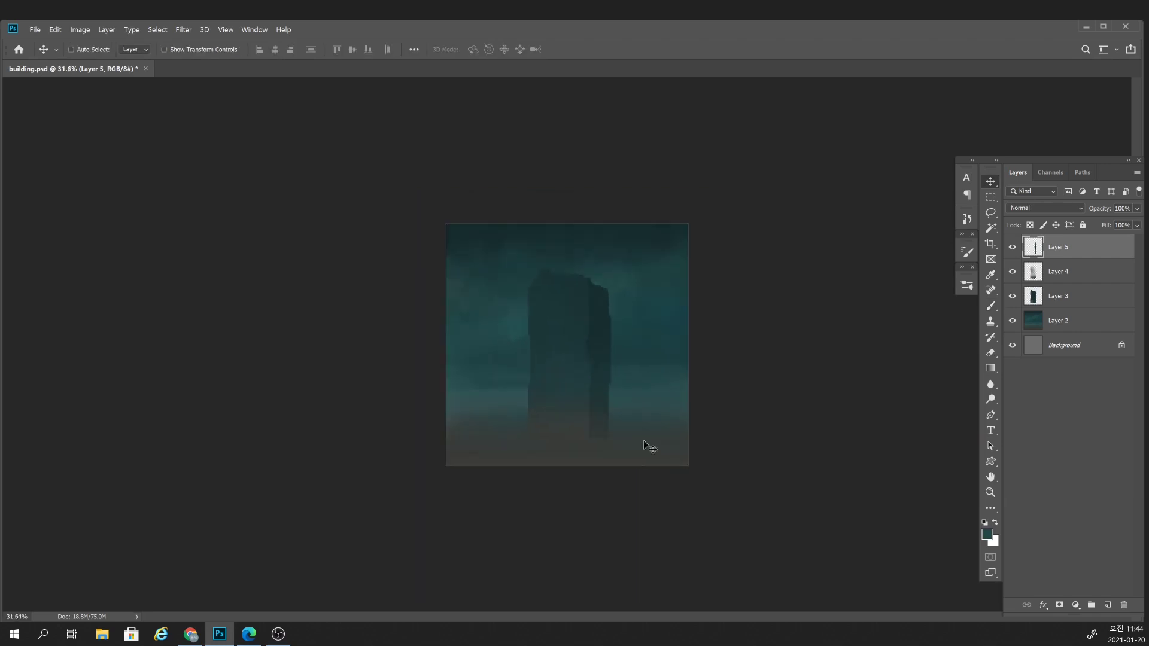
Reselect the shadow strip and pick the Sampled Brush 4 building-detail stamp.
key(e)
ctrl+click(1032, 247)
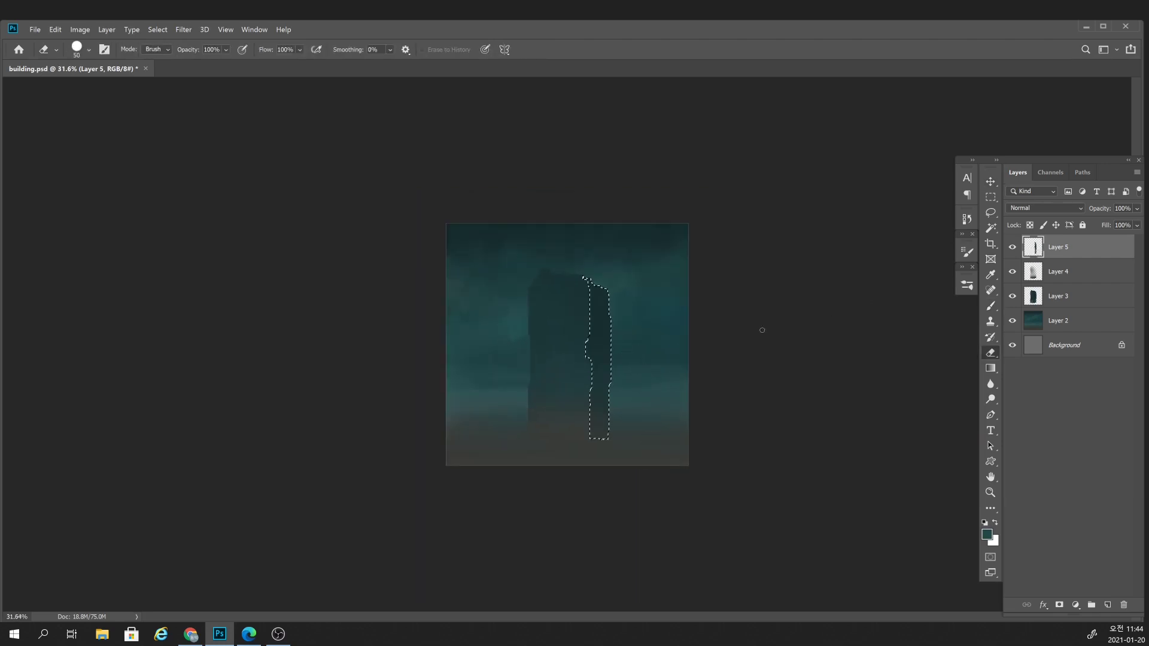
key(b)
key(b)
right_click(605, 353)
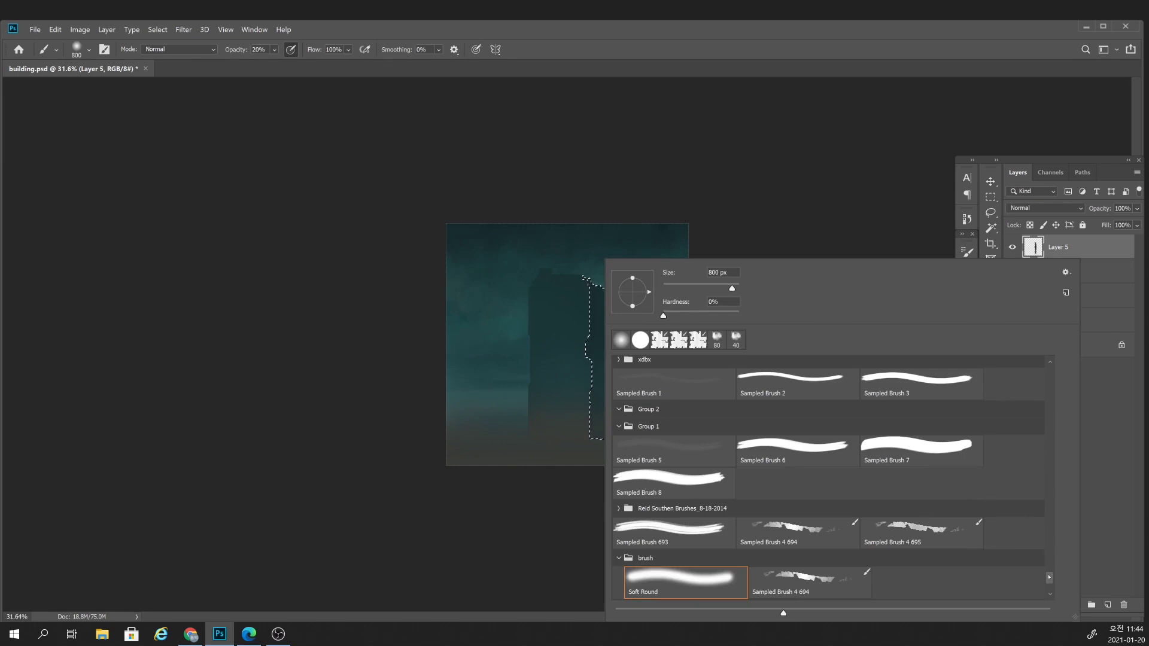
scroll(808, 554, down, 3)
click(667, 550)
click(472, 535)
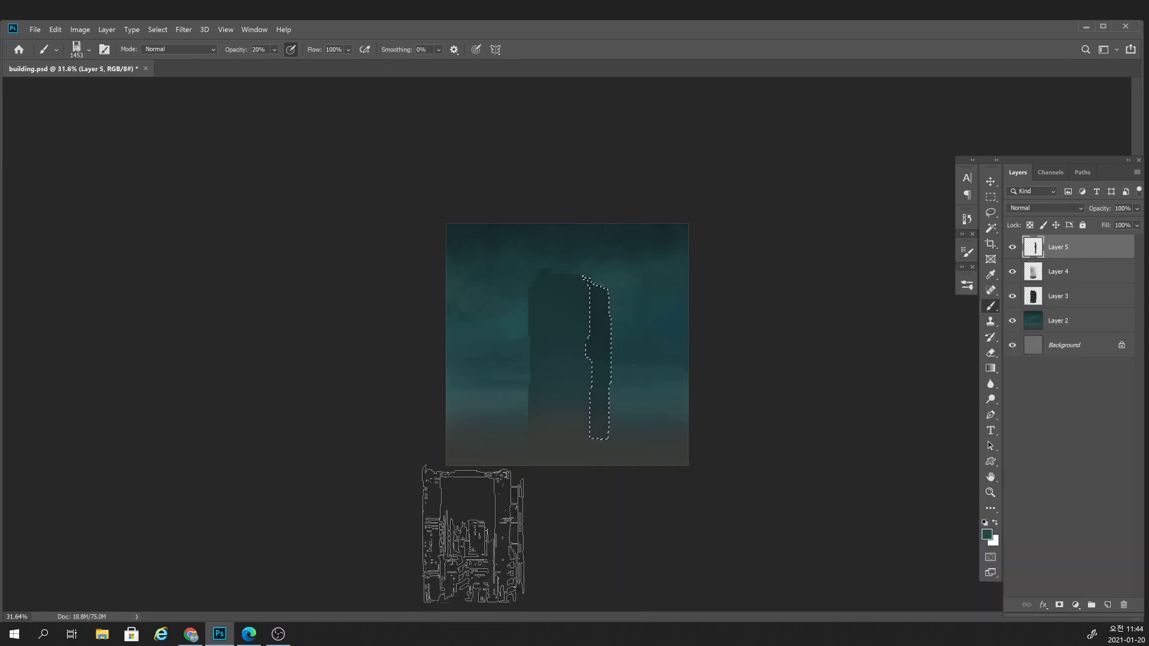
Size the stamp brush to 900, clear the selection, and switch to the Move tool.
key(bracketleft)
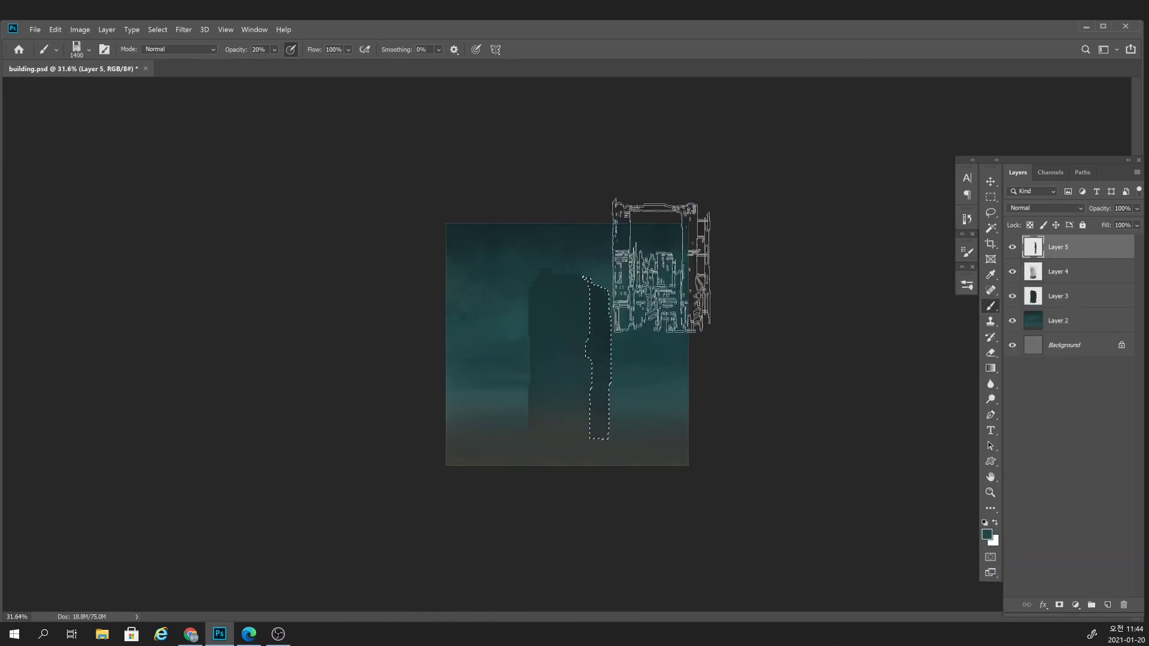
key(bracketleft)
key(bracketleft)
key(bracketleft)
key(bracketright)
key(bracketright)
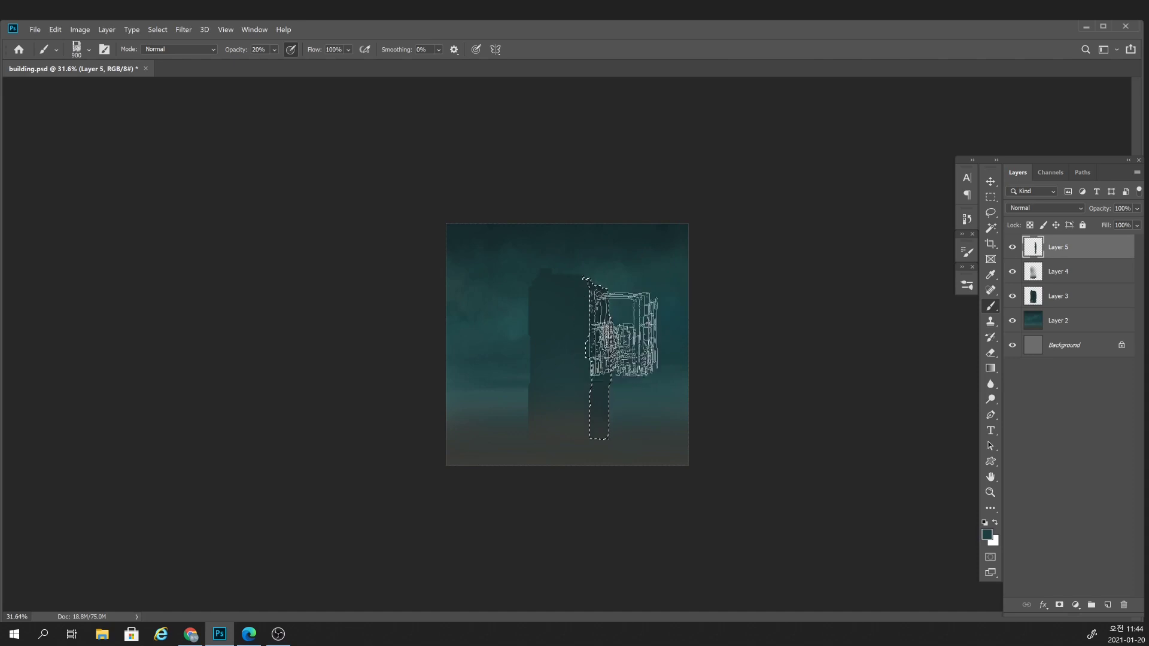
key(bracketright)
key(bracketright)
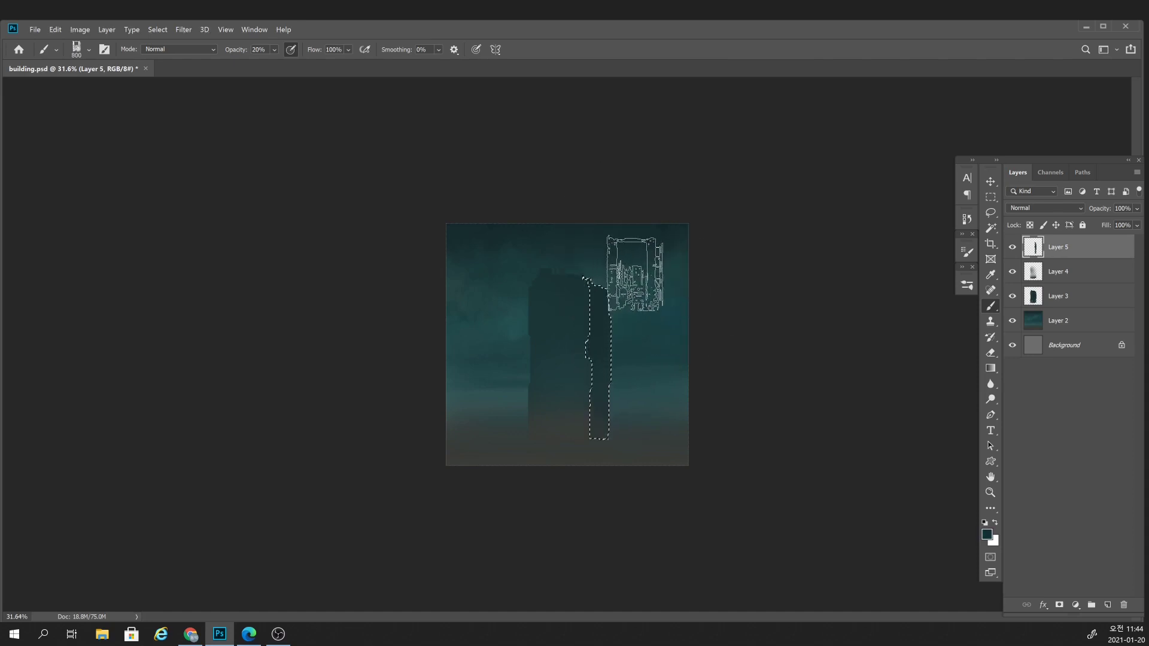
key(ctrl+d)
key(v)
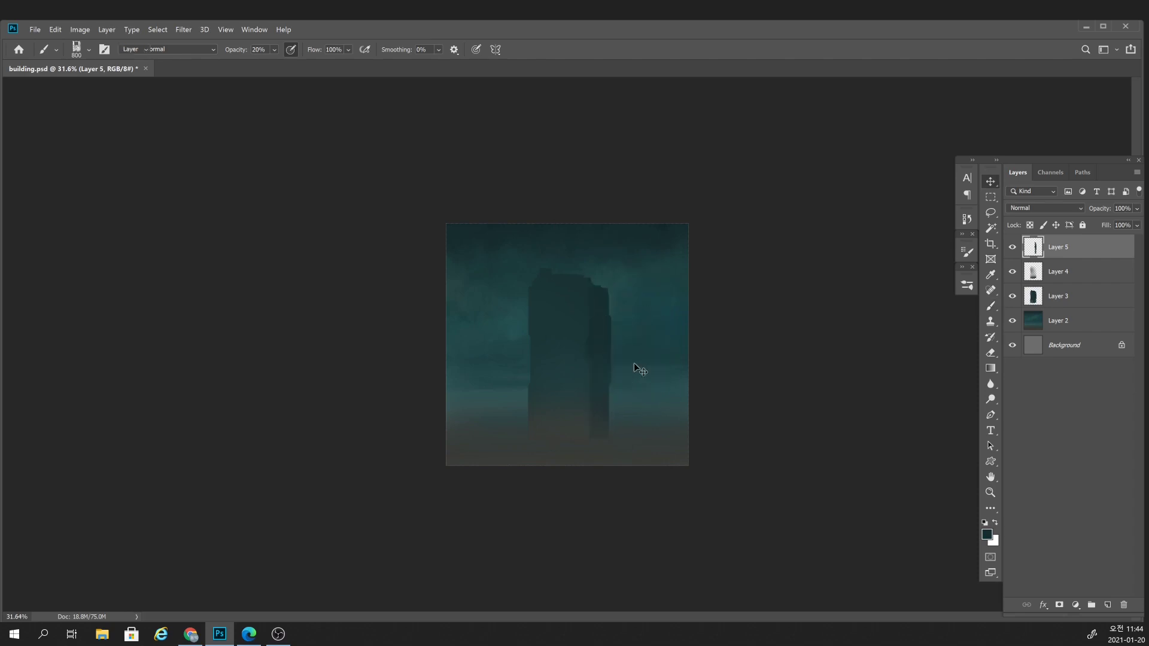
Add Layer 6 above Layer 4, reload the tower selection, and stamp building detail at 1800.
click(1033, 273)
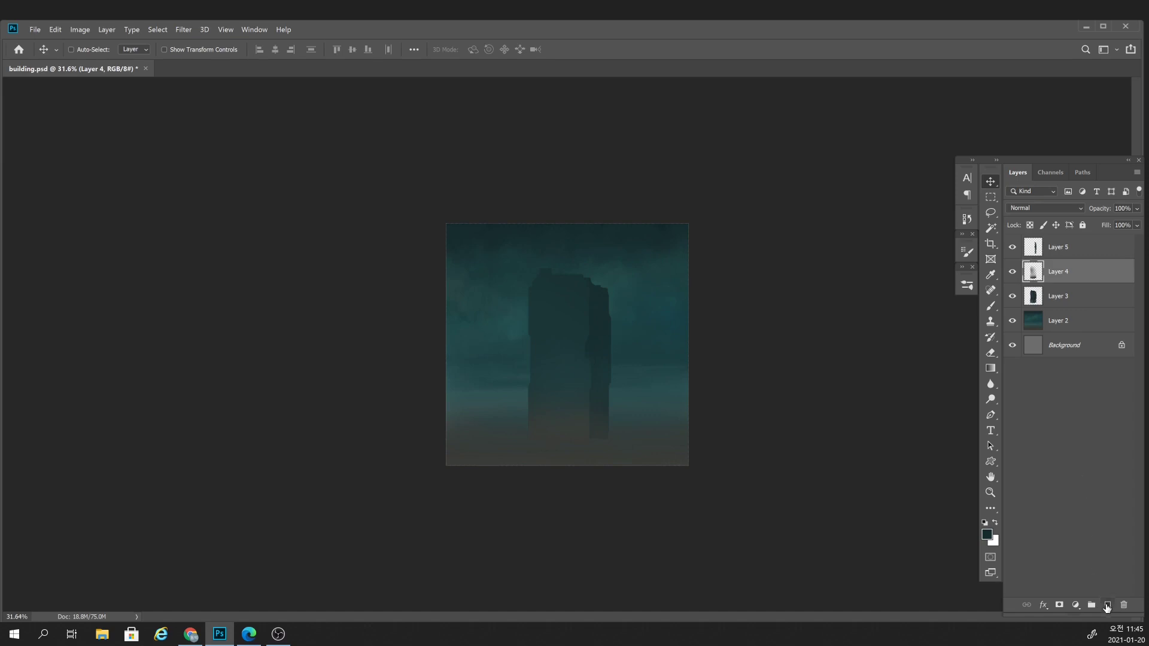
click(1107, 606)
key(ctrl+shift+d)
key(b)
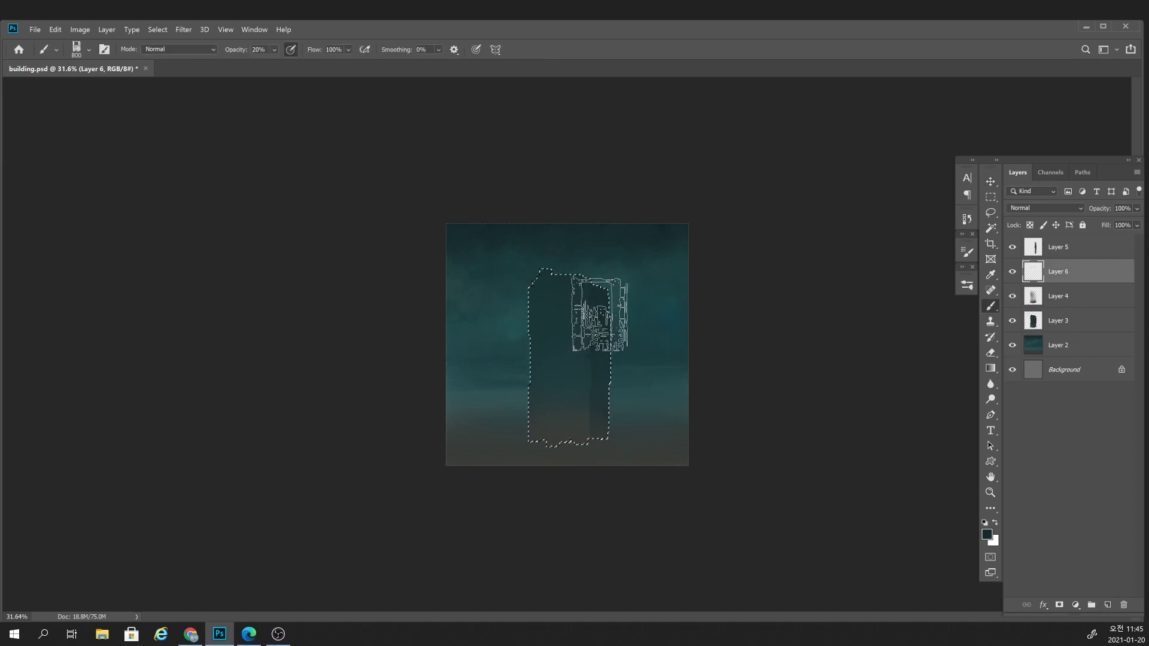
key(bracketright)
key(bracketright)
key(bracketright)
key(bracketright)
key(bracketright)
key(bracketright)
key(bracketright)
key(bracketright)
key(bracketright)
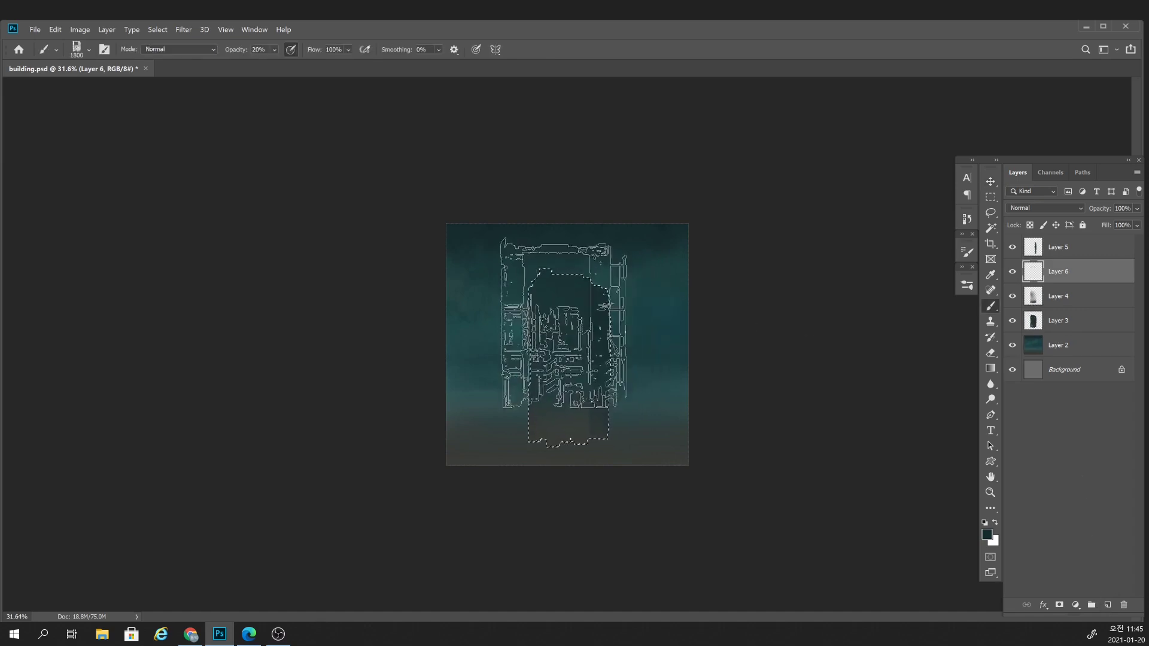
click(593, 328)
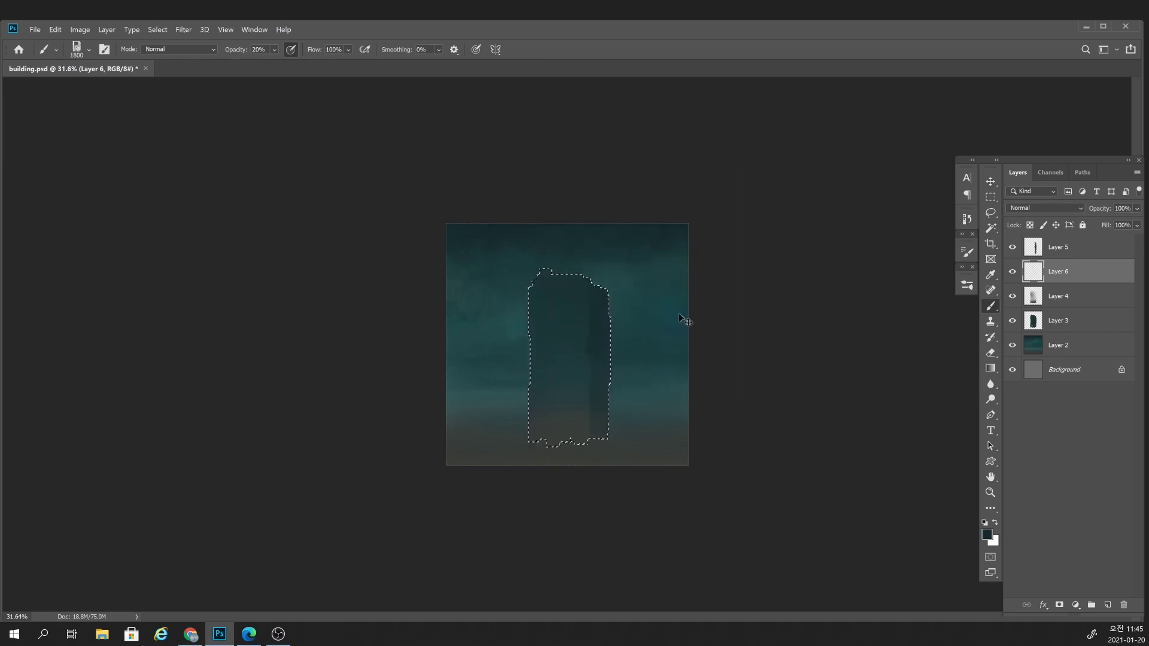
Switch the foreground to a dark teal and stamp faint detail at 2000.
click(987, 534)
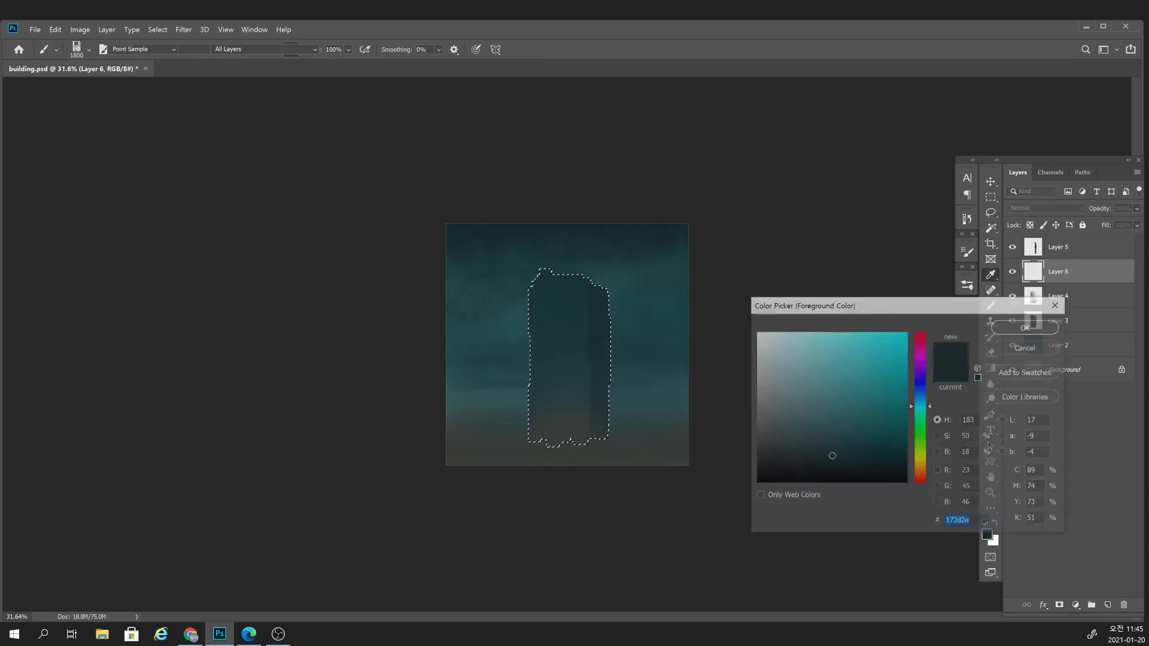
click(840, 434)
click(1024, 328)
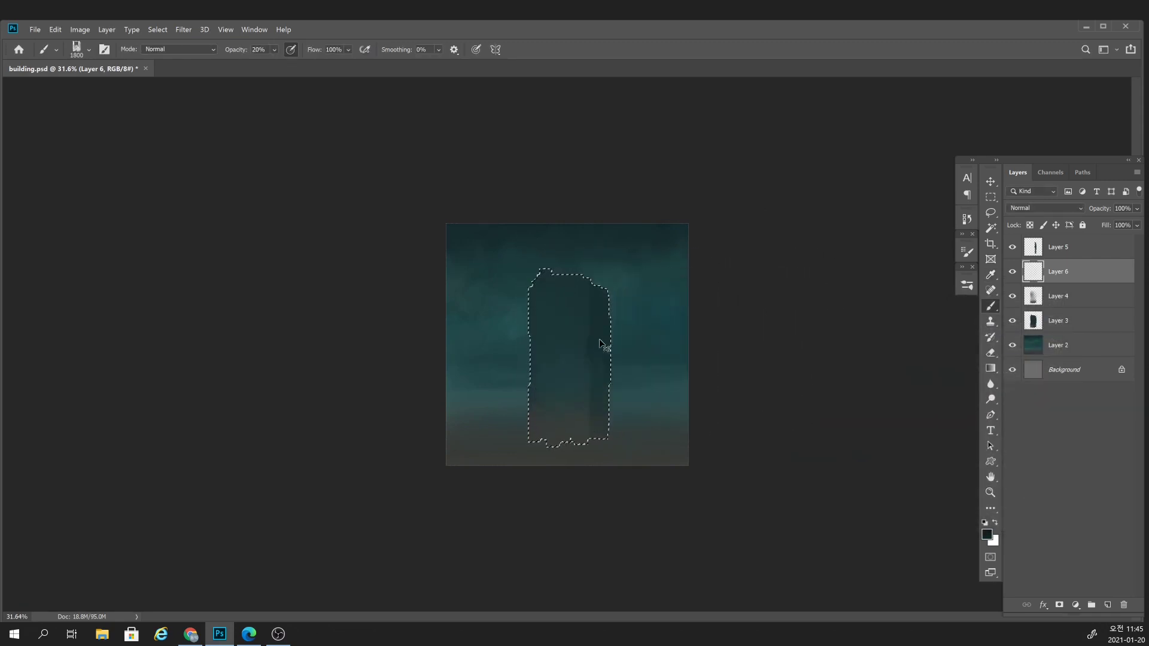
key(bracketright)
key(bracketright)
click(564, 346)
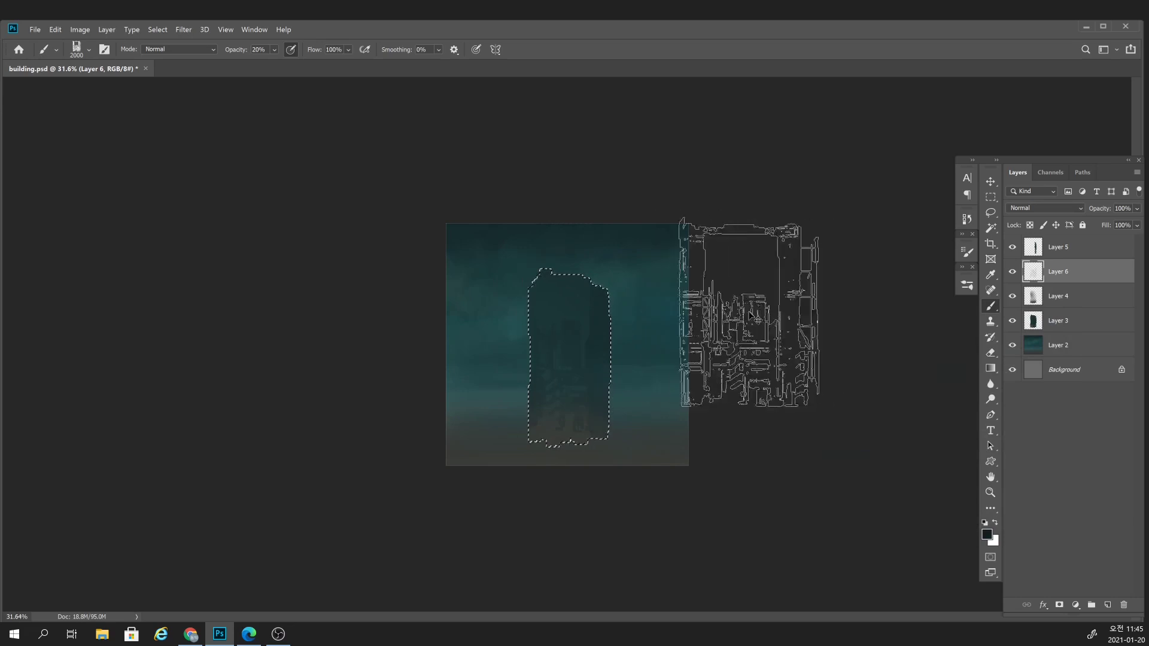
Restamp building detail at 1700 after undoing a too-dark stroke.
key(bracketleft)
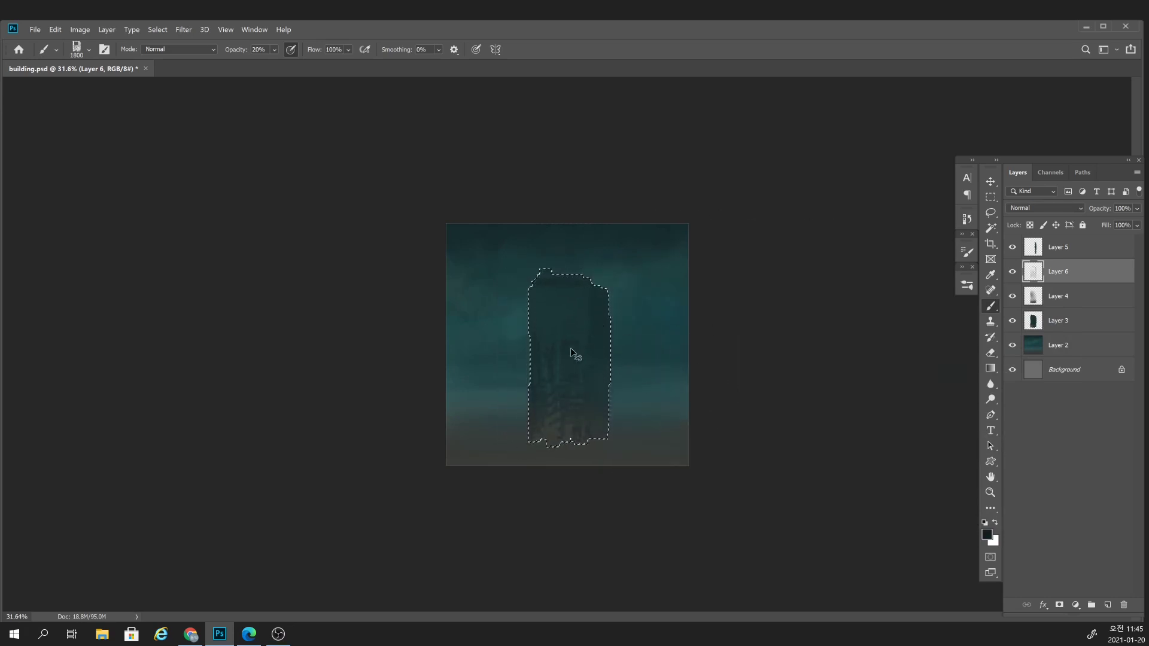
key(bracketleft)
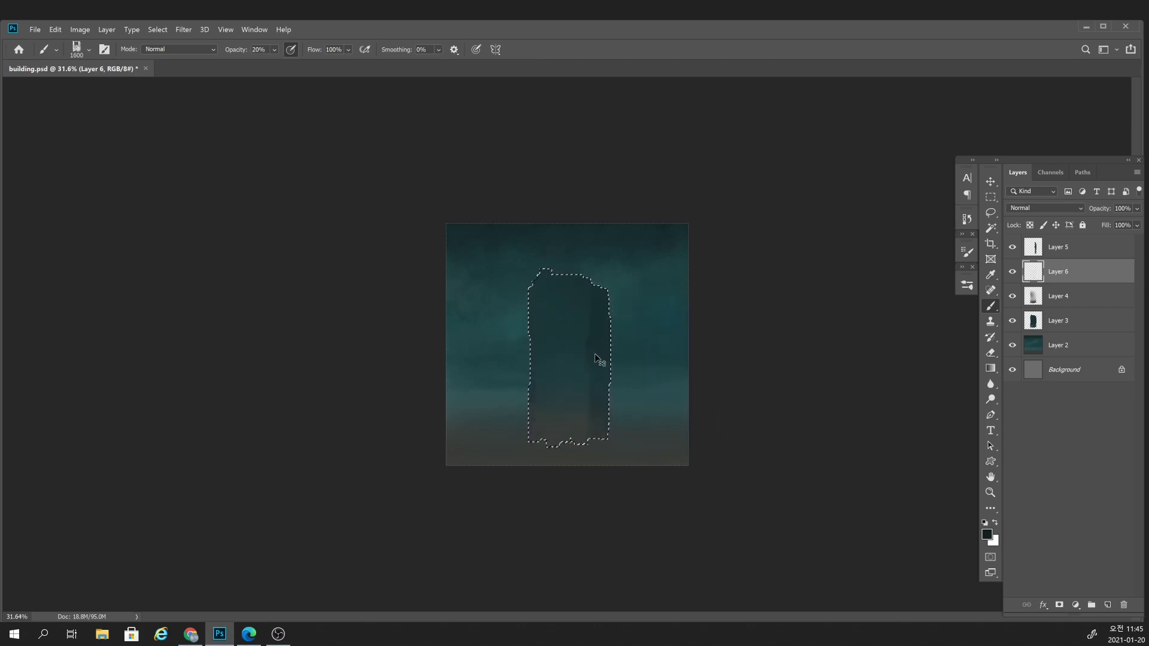
key(bracketright)
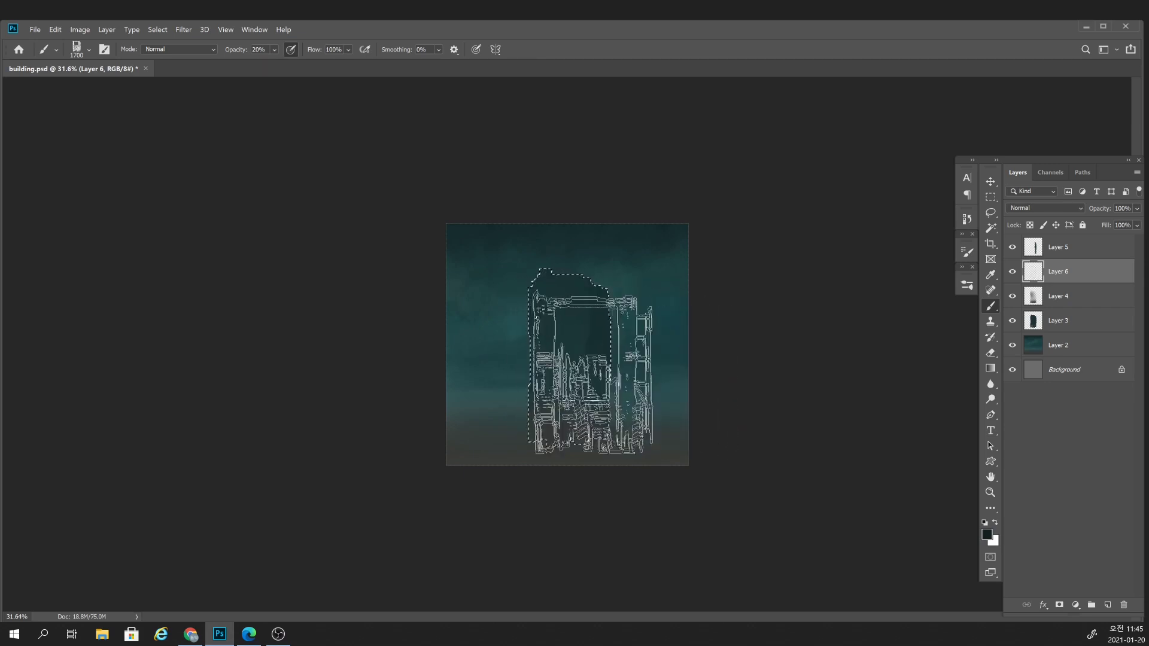
drag(590, 371, 588, 362)
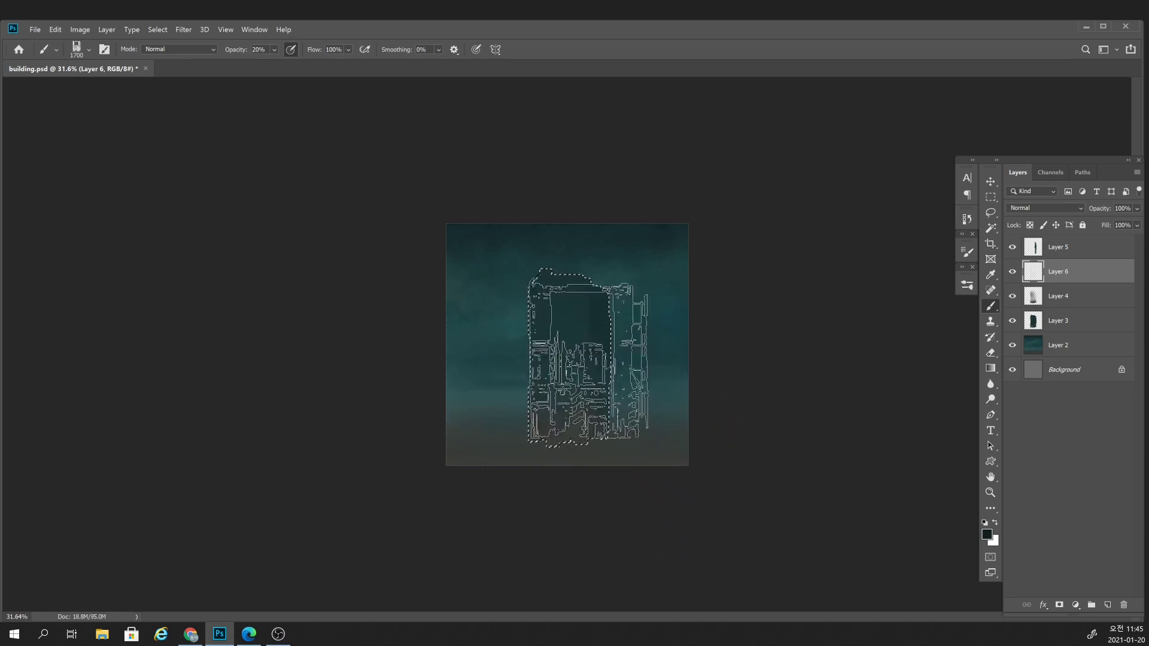
key(ctrl+z)
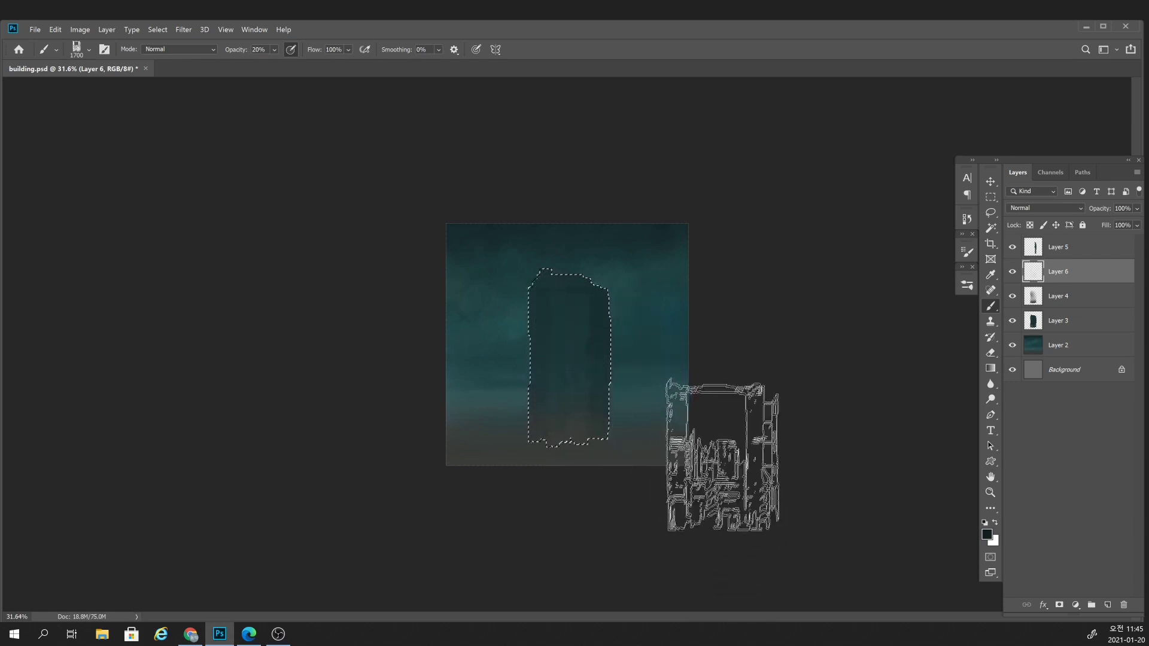
click(568, 359)
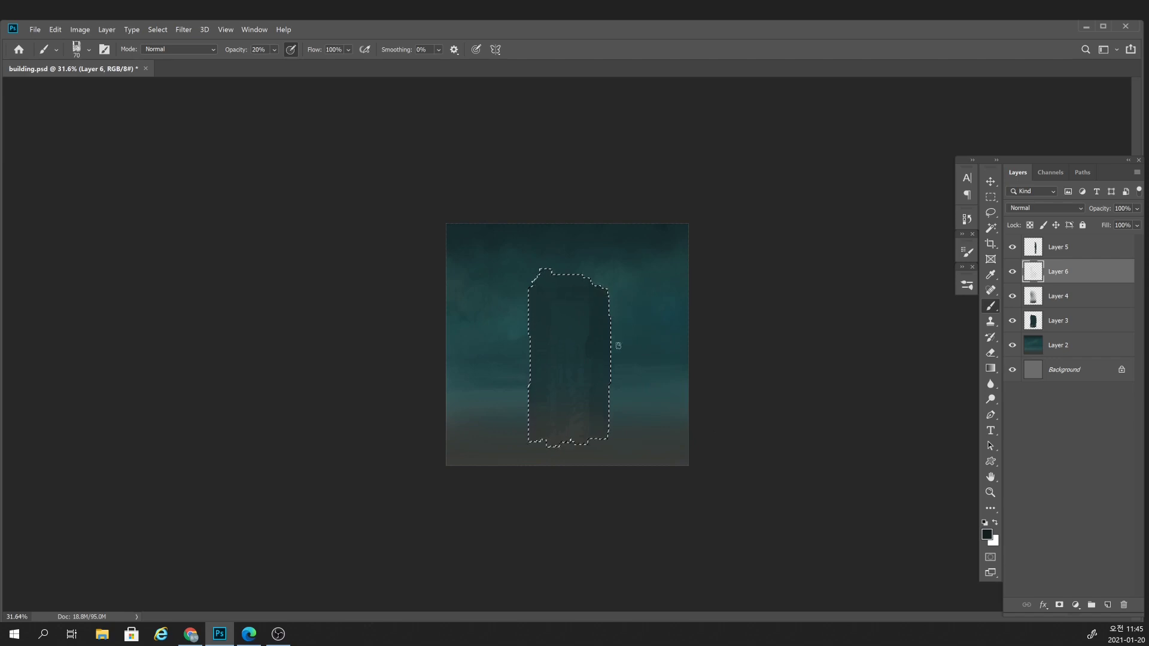
scroll(618, 346, up, 2)
key(bracketleft)
key(bracketleft)
key(bracketleft)
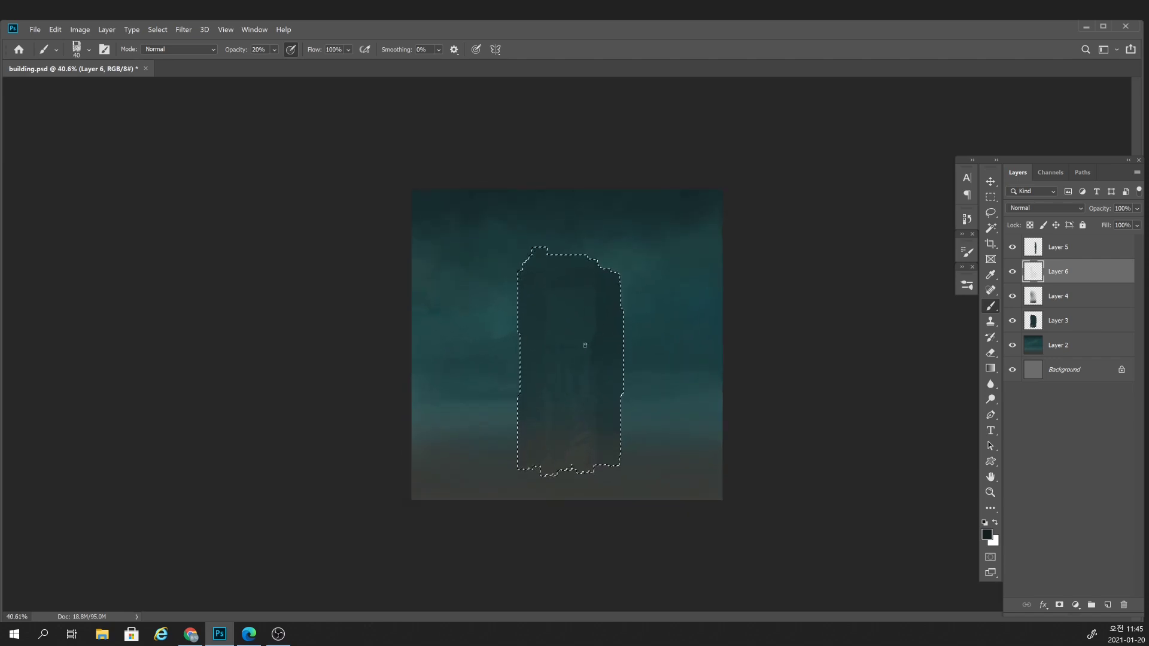
key(bracketright)
key(bracketright)
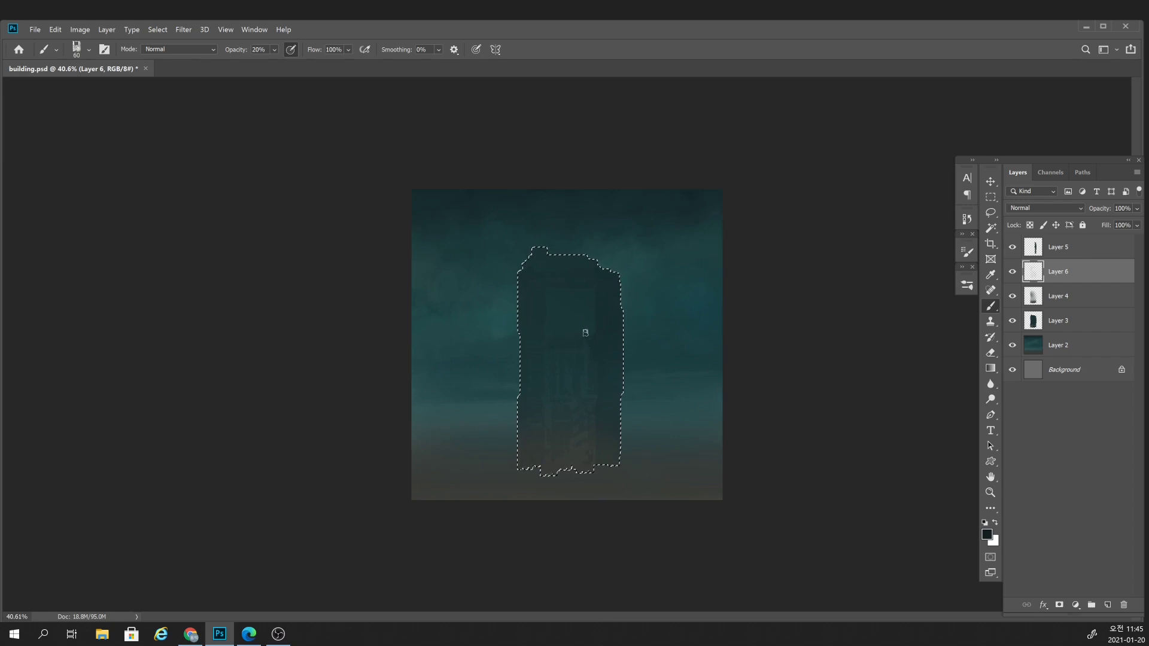
Set the Eraser to the window01 sampled tip at 500 px.
key(e)
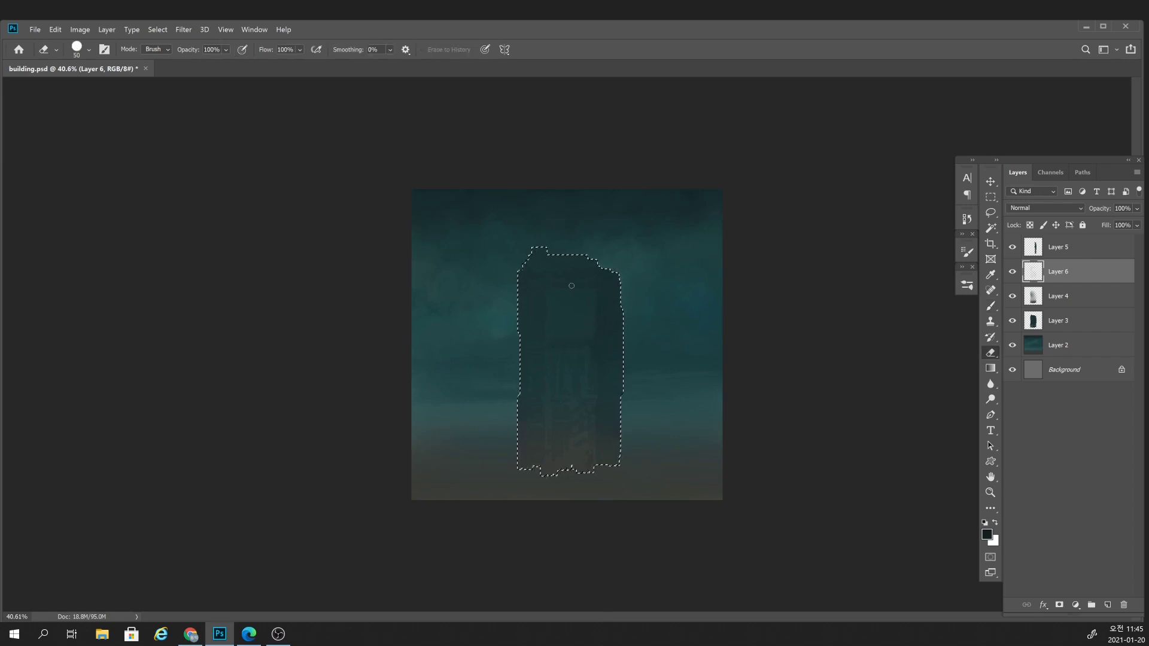
key(bracketleft)
key(bracketleft)
key(bracketleft)
key(bracketleft)
key(bracketleft)
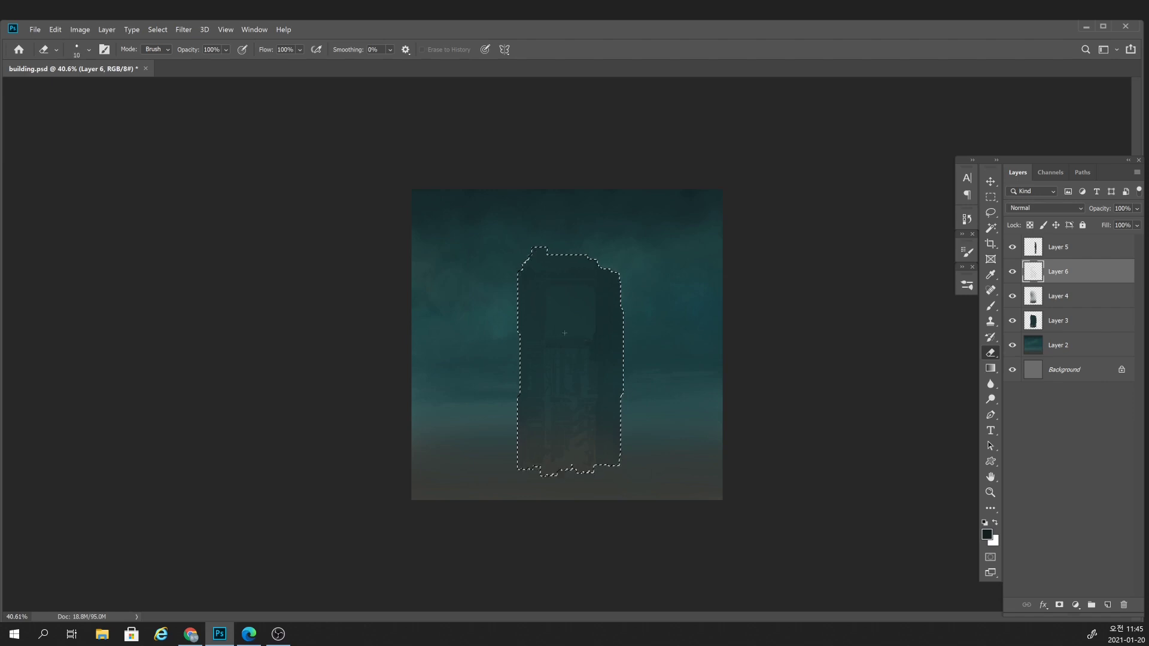
key(bracketright)
key(bracketright)
key(bracketright)
key(bracketright)
key(bracketright)
scroll(618, 421, up, 3)
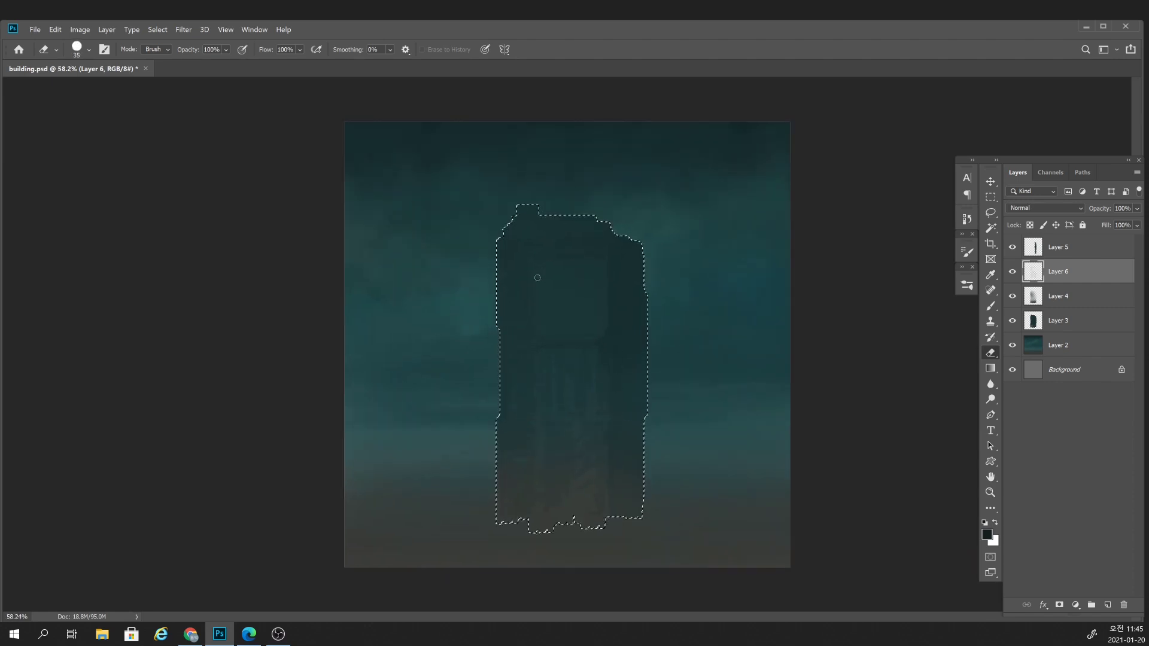
key(bracketleft)
right_click(601, 311)
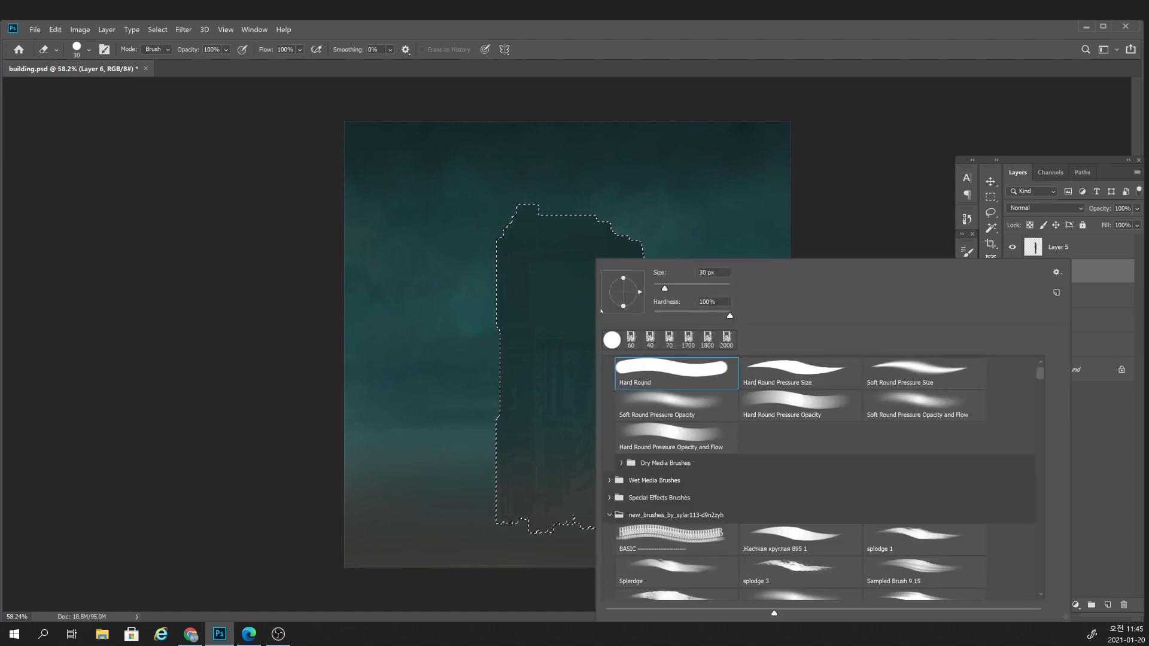
drag(1040, 373, 1038, 602)
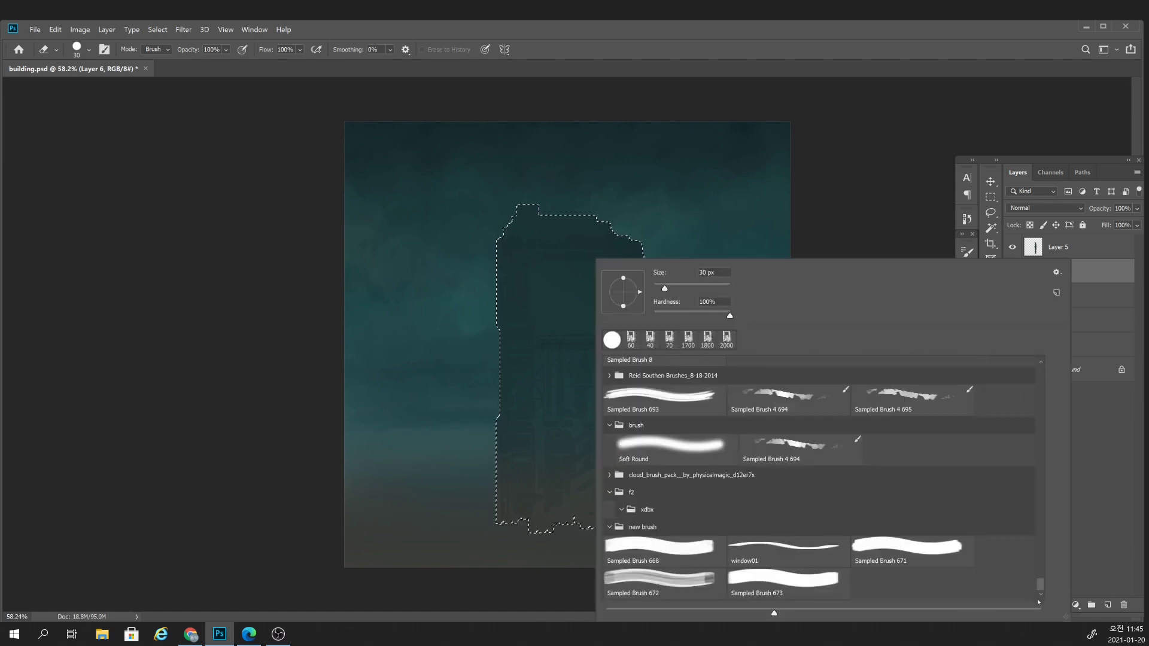
click(658, 583)
click(867, 544)
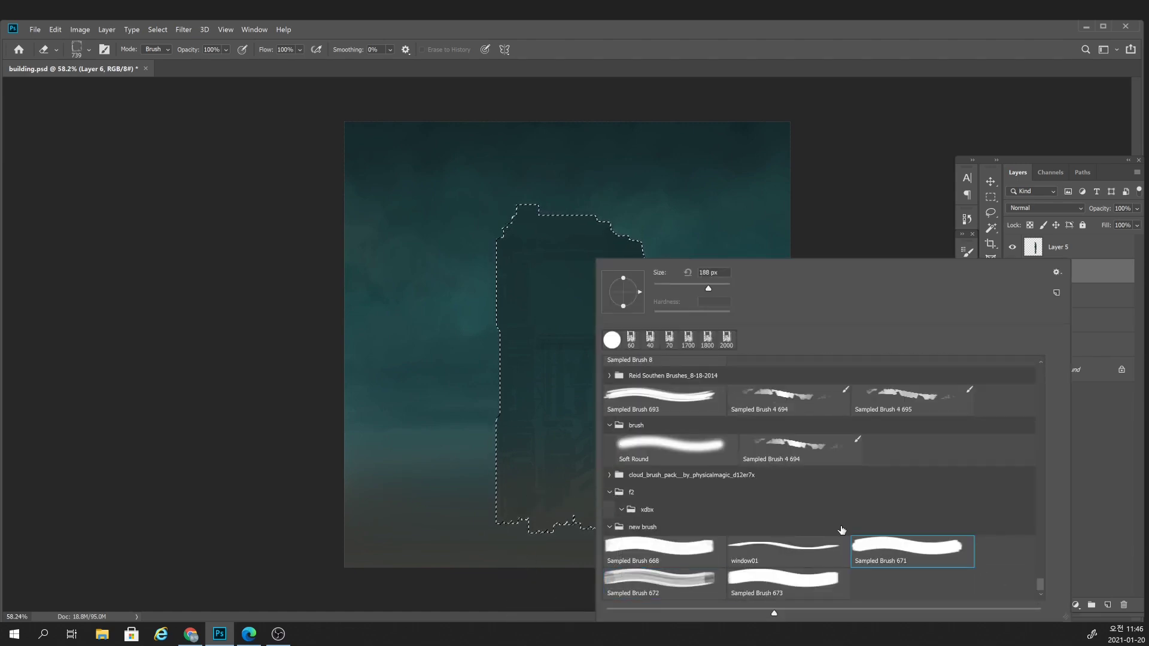
click(783, 546)
key(Return)
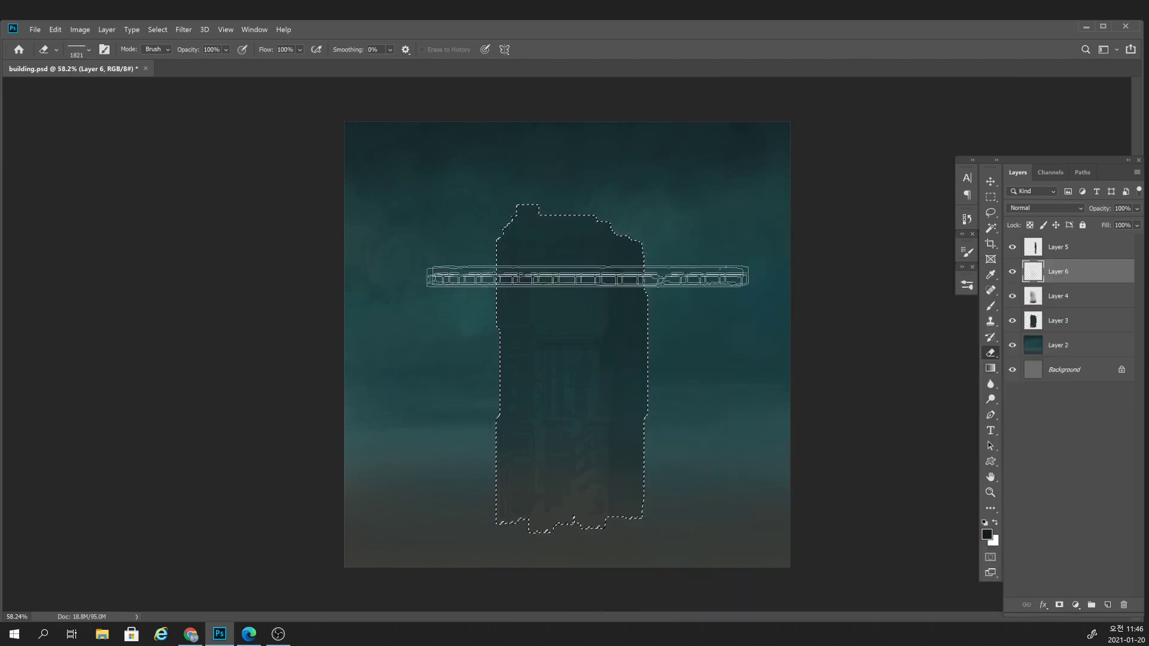
key(bracketleft)
key(bracketleft)
key(bracketleft)
key(bracketleft)
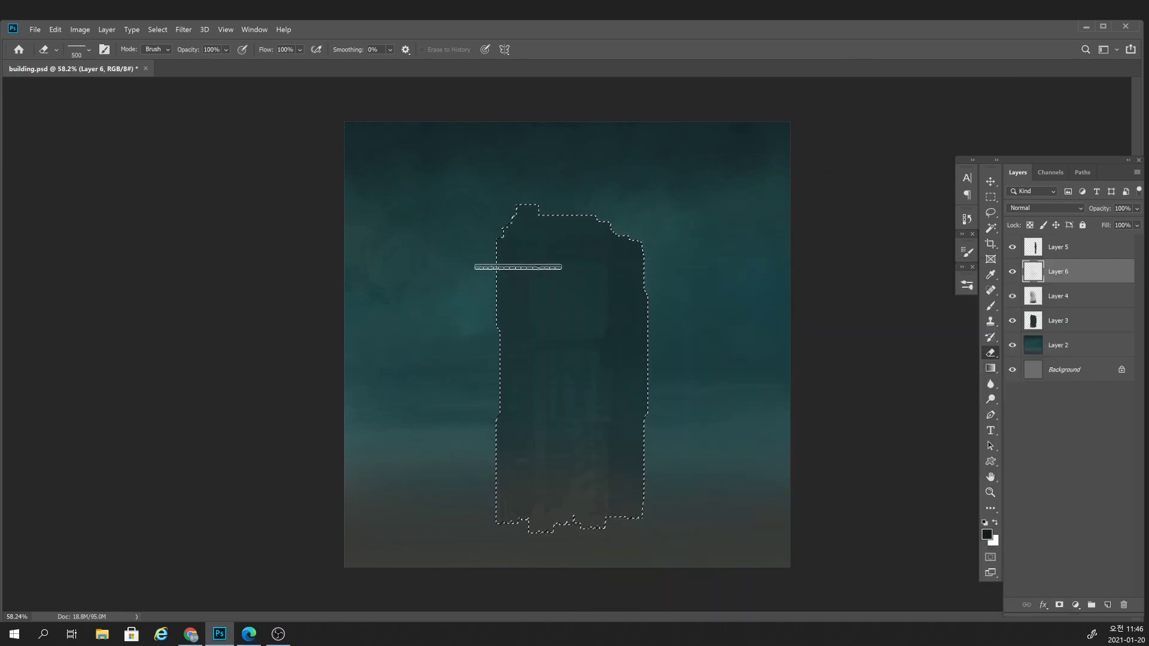
Erase a flat horizontal strip across the tower's base with a 700 px tip.
ctrl+click(530, 296)
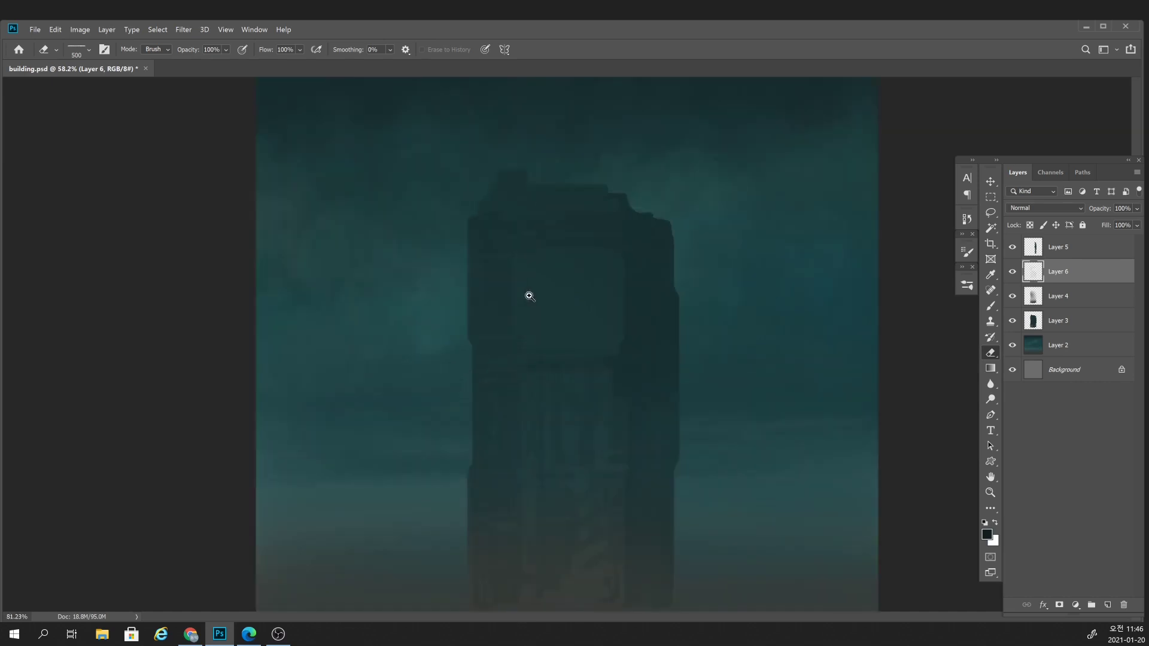
drag(530, 297, 514, 288)
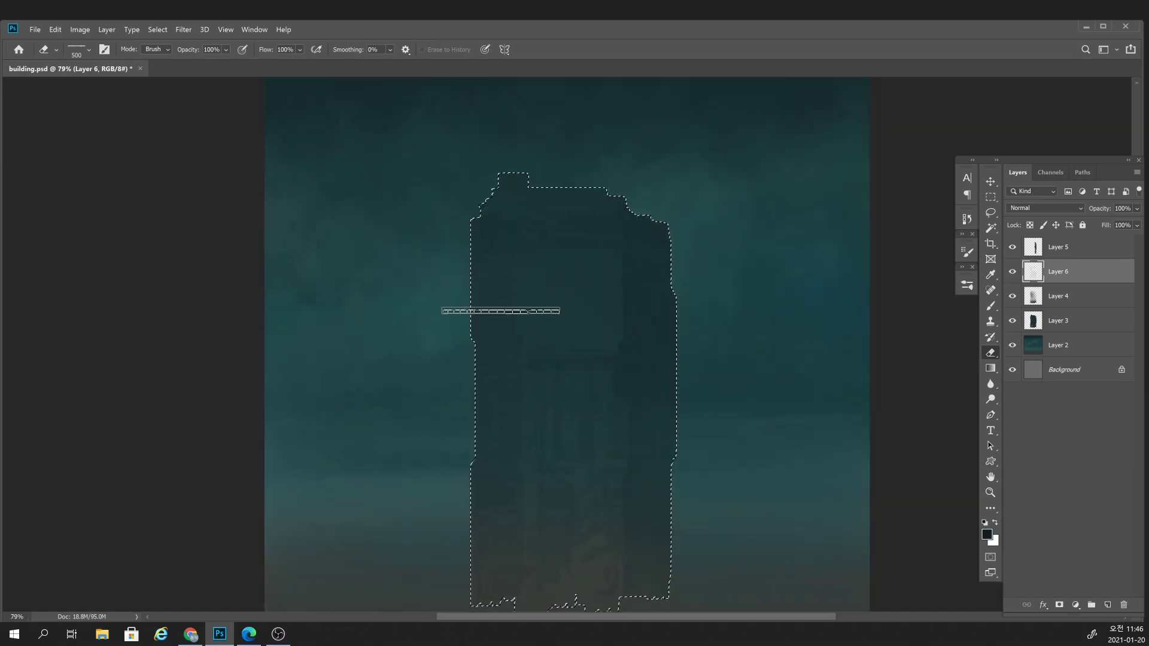
key(bracketleft)
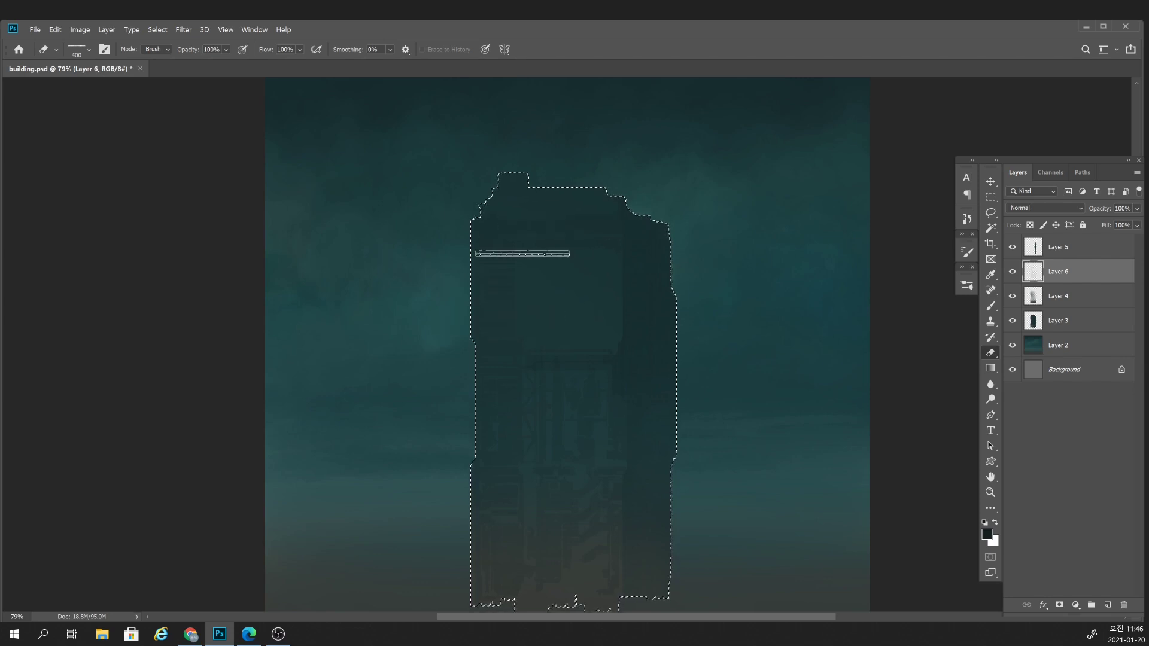
key(bracketright)
key(bracketright)
key(bracketright)
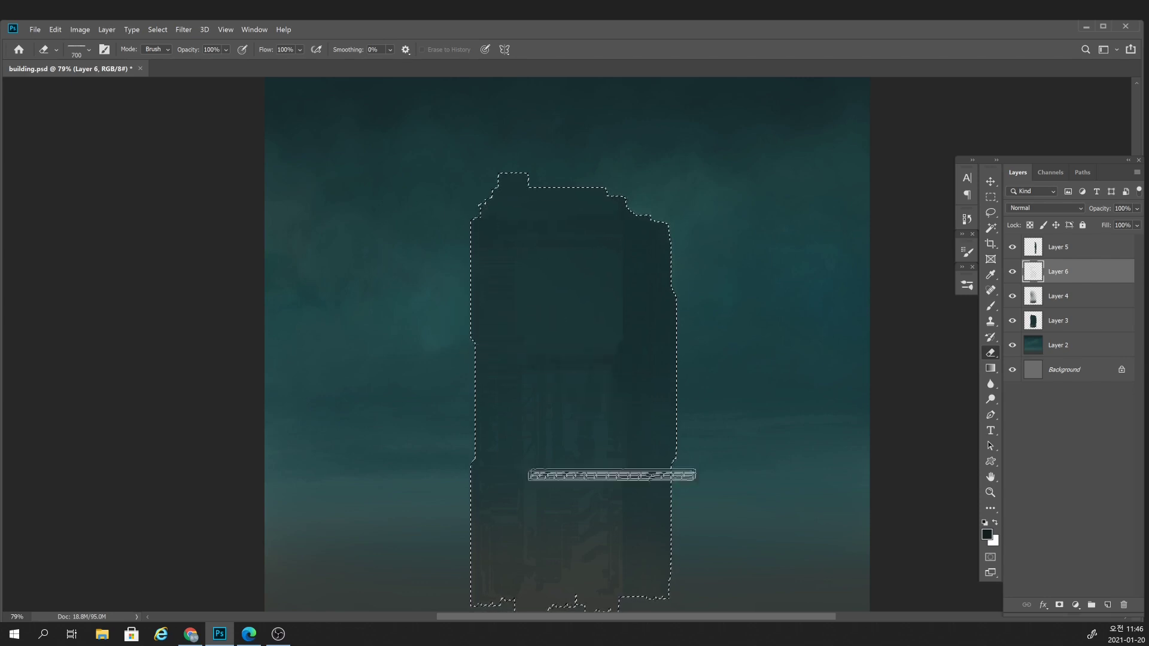
scroll(611, 475, down, 3)
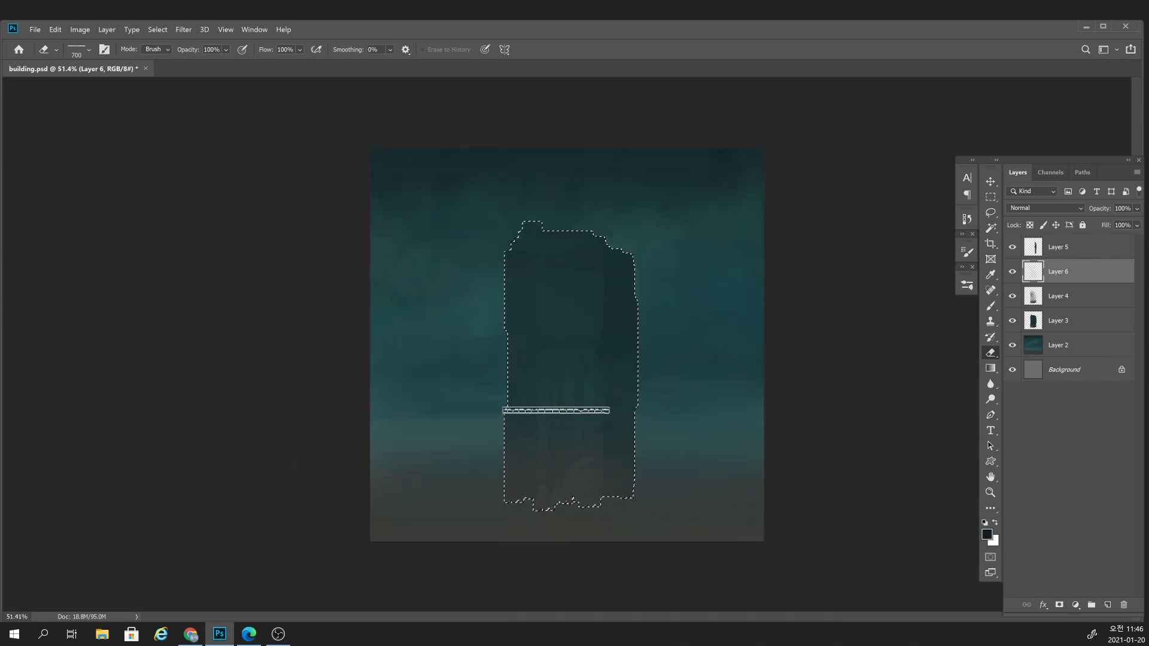
drag(556, 410, 585, 493)
scroll(590, 496, down, 3)
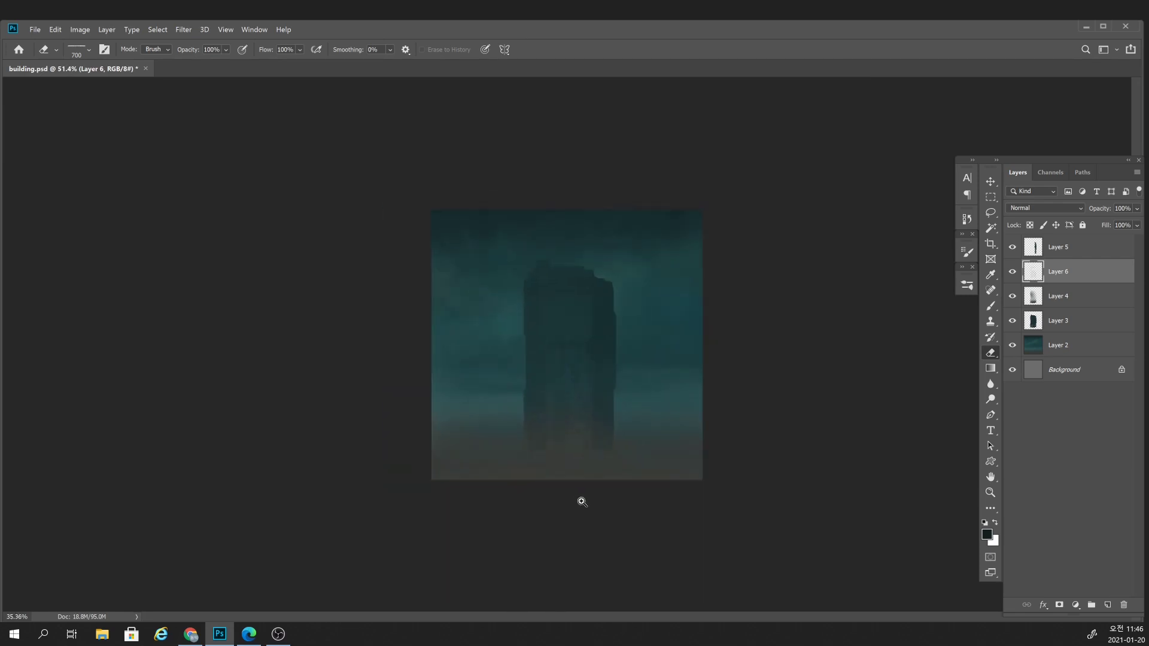
scroll(560, 359, up, 3)
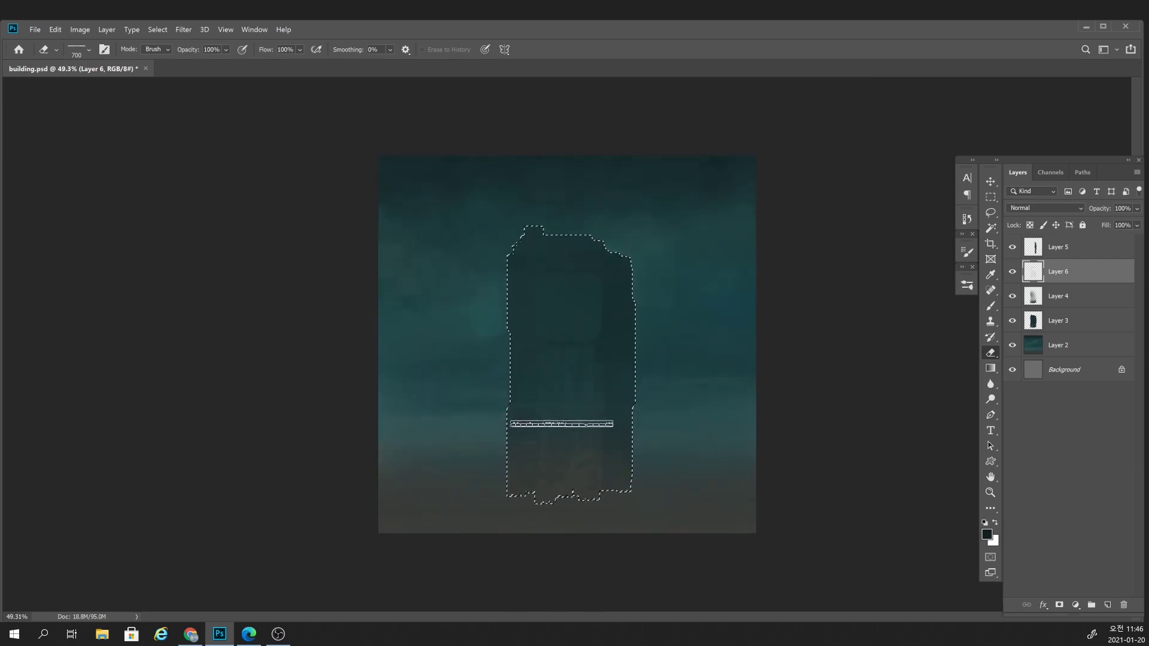
right_click(569, 413)
Load Sampled Brush 672 as a square window tip and shrink it to size 90.
click(674, 579)
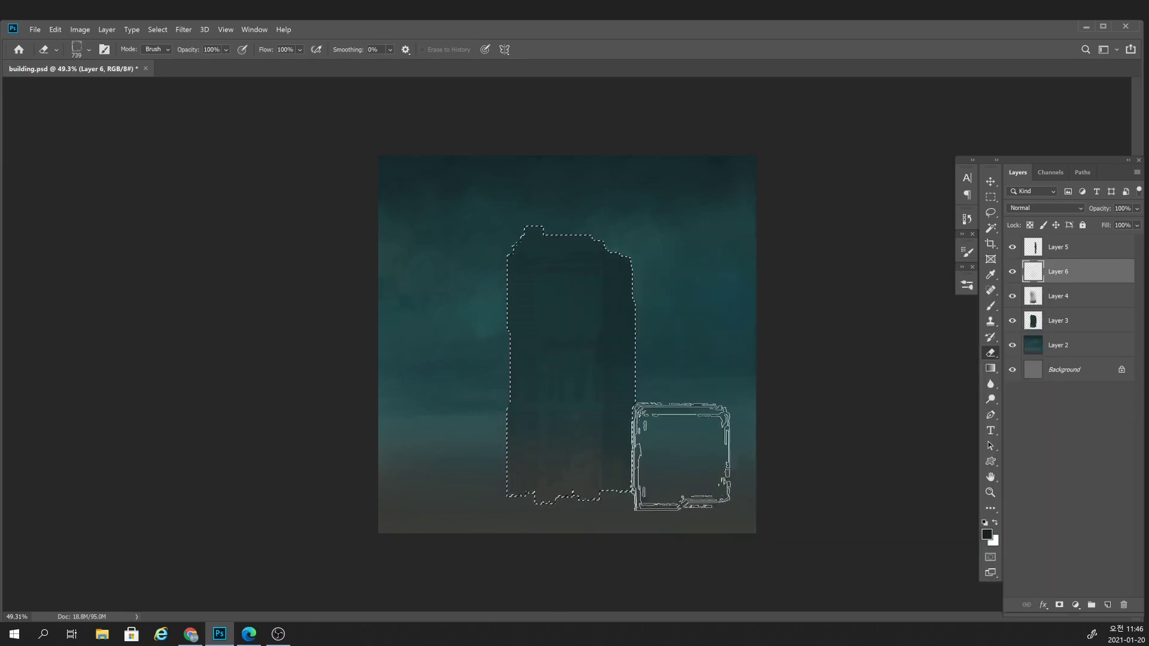
key(bracketleft)
key(bracketleft)
key(bracketleft)
key(bracketleft)
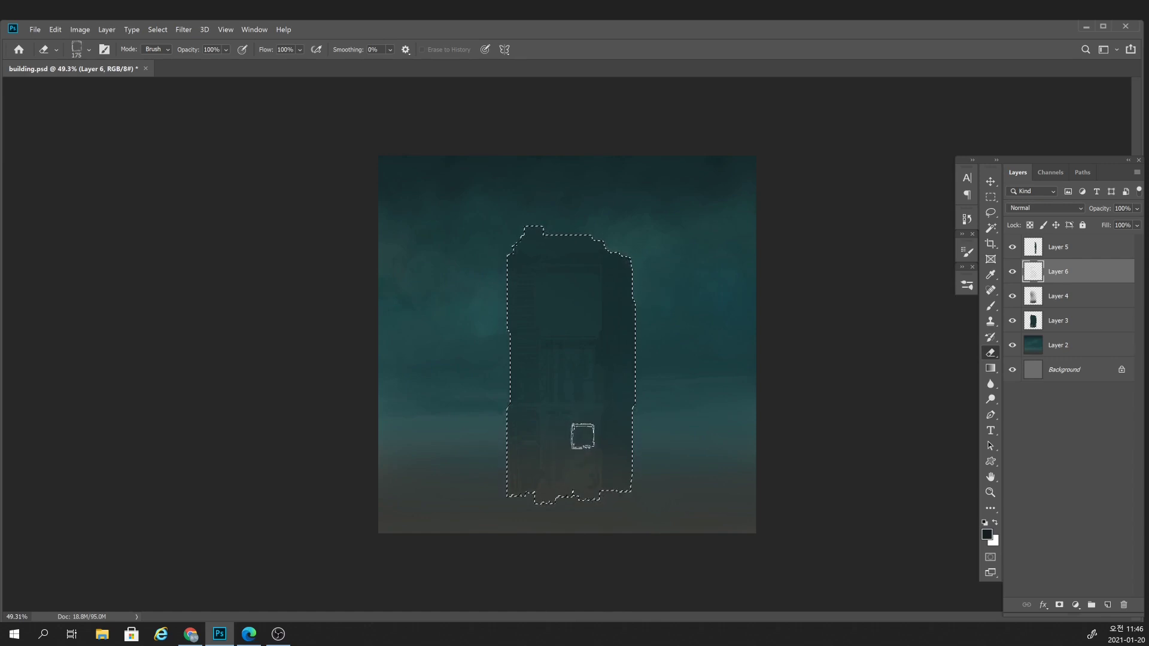
key(bracketleft)
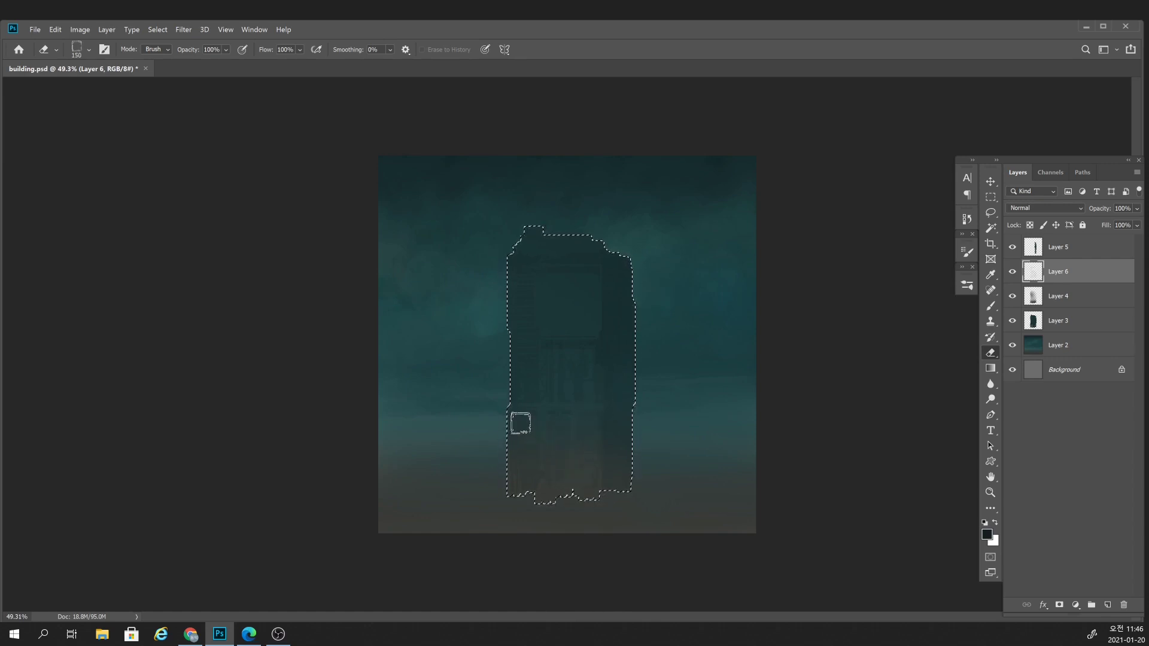
key(bracketleft)
key(bracketleft)
key(bracketleft)
Deselect the tower, zoom out, add then merge away an empty layer, and resume erasing.
key(ctrl+d)
key(b)
drag(590, 391, 577, 408)
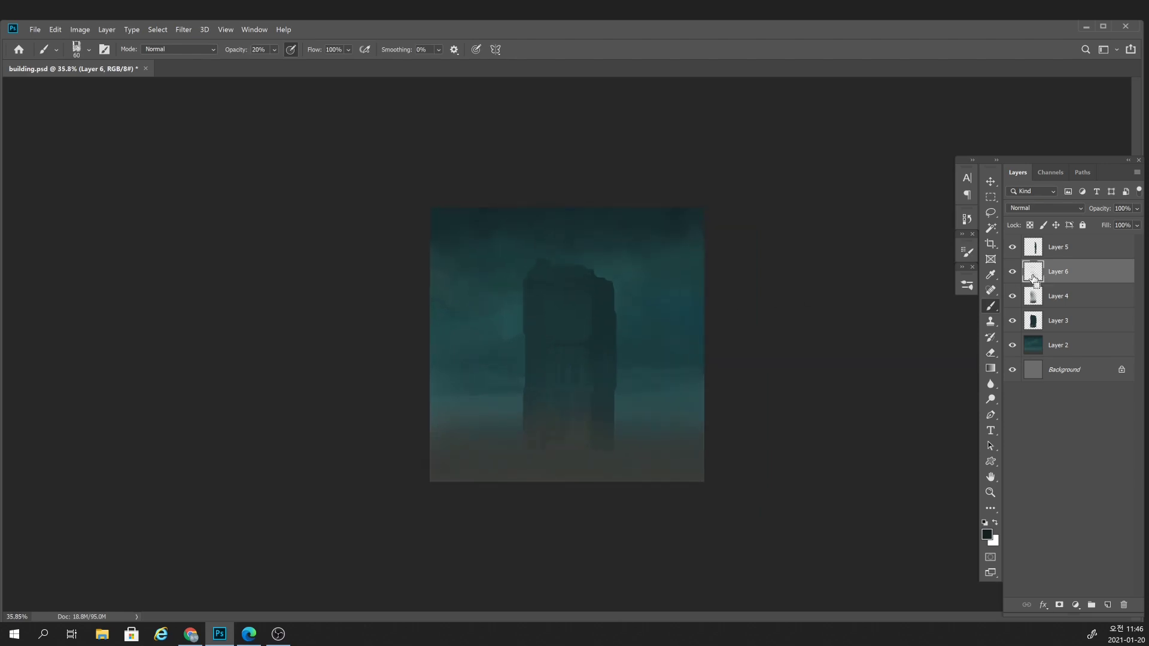
key(ctrl+shift+alt+n)
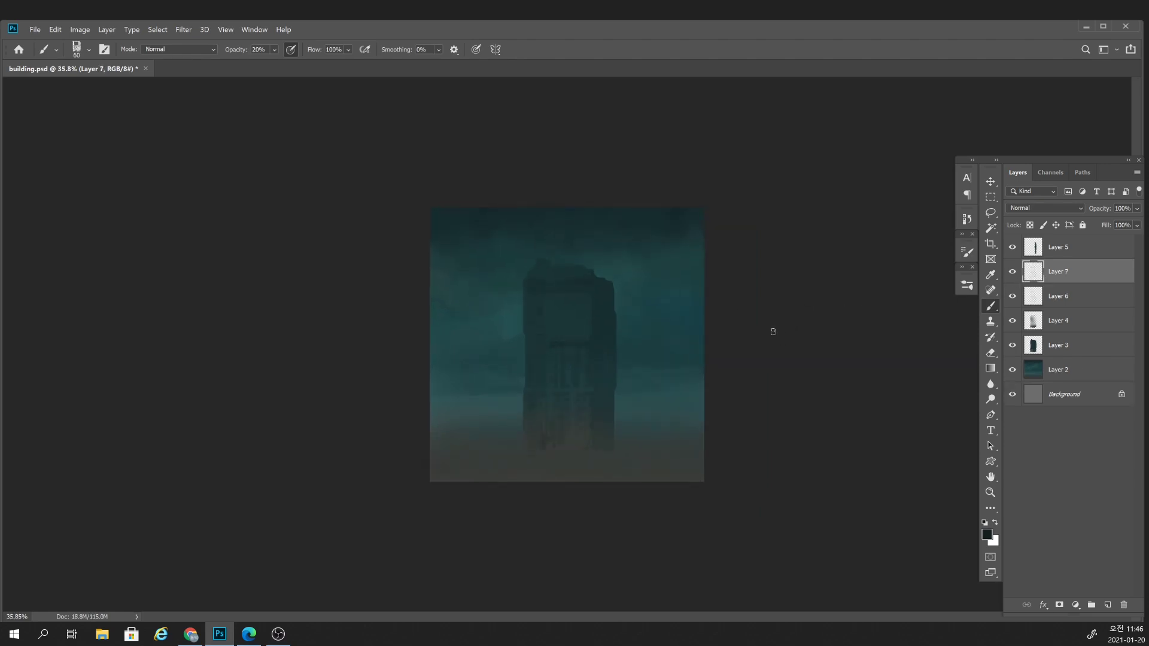
key(ctrl+e)
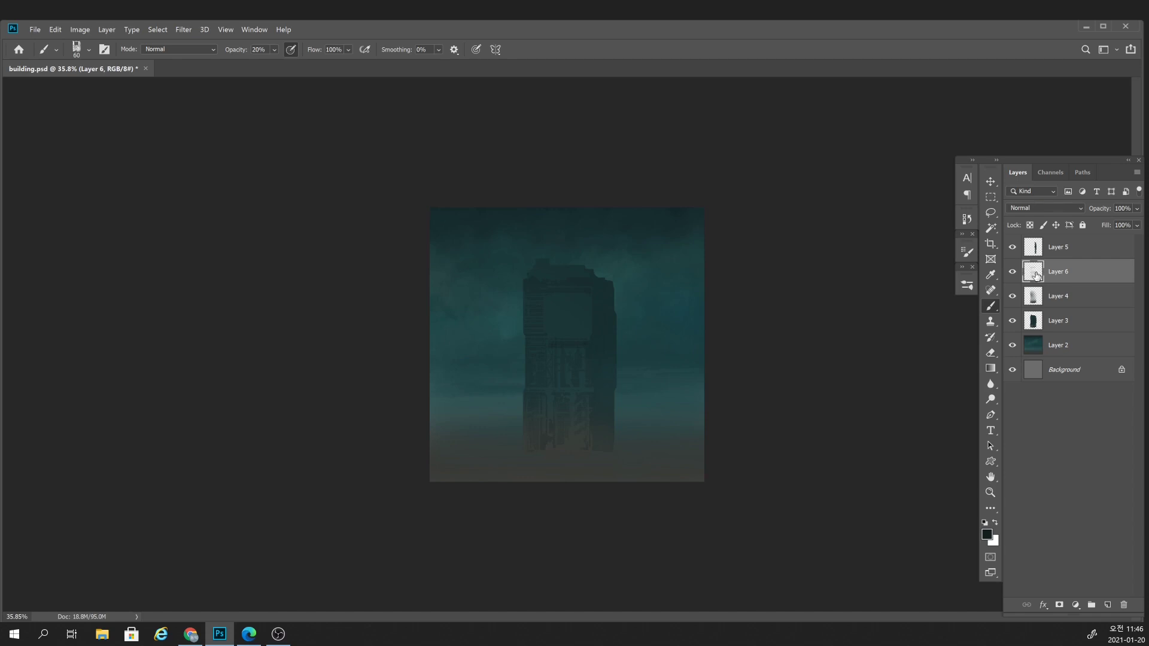
key(e)
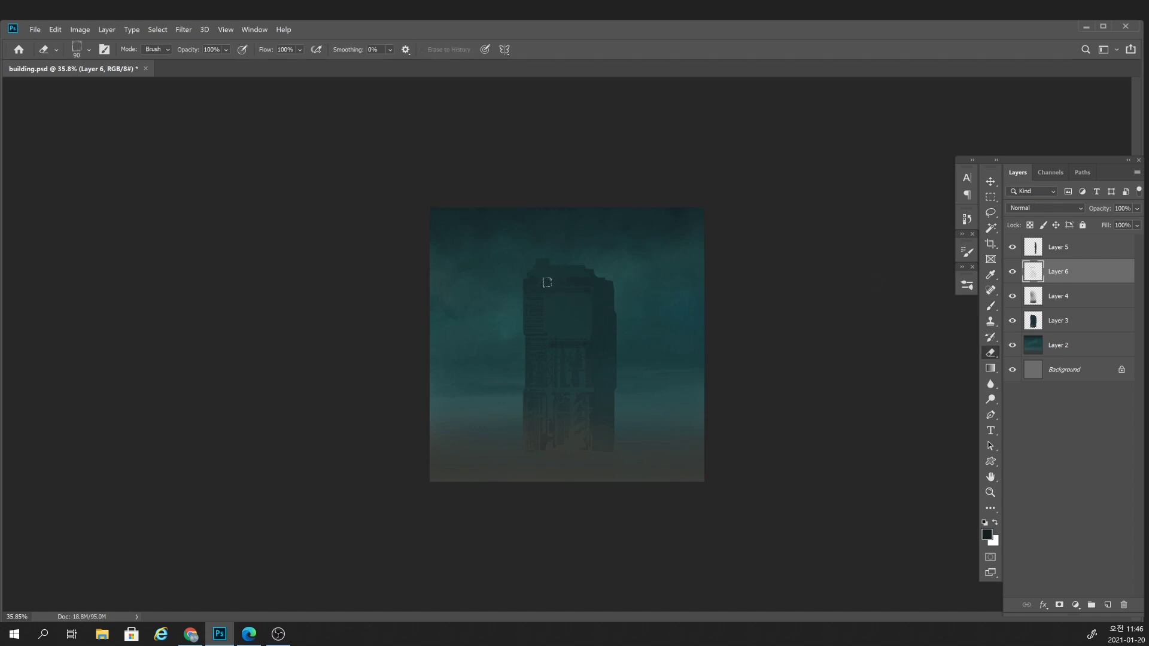
scroll(534, 286, up, 5)
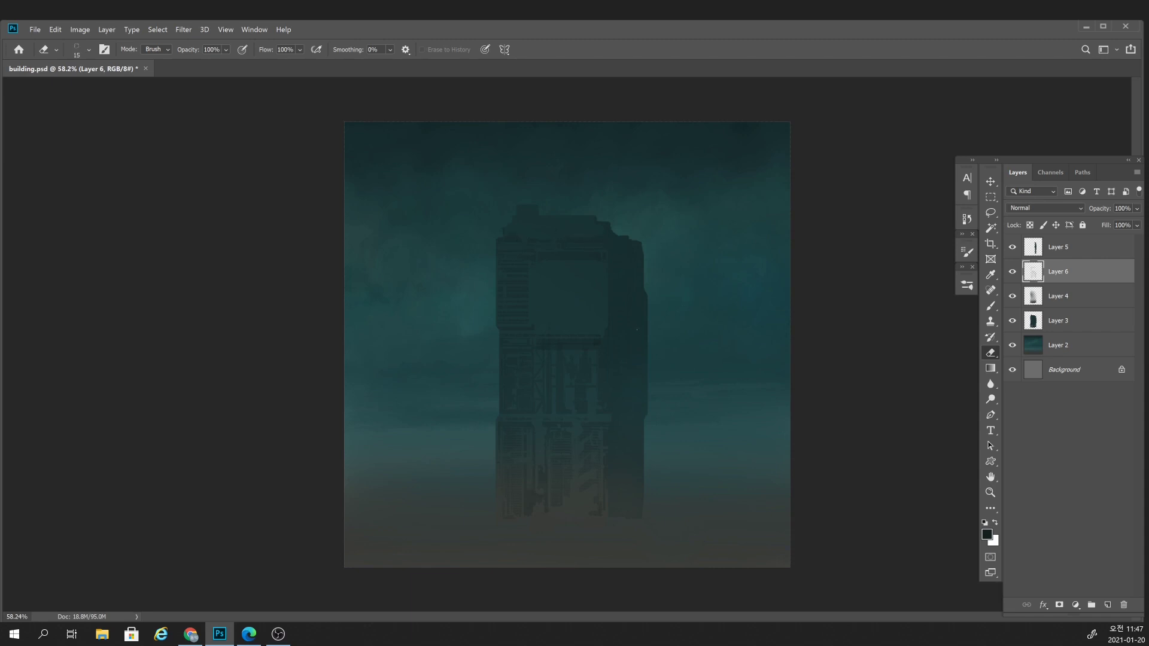
Reload the tower outline selection and resize the detail stamp brush to about 90.
key(b)
ctrl+click(1031, 300)
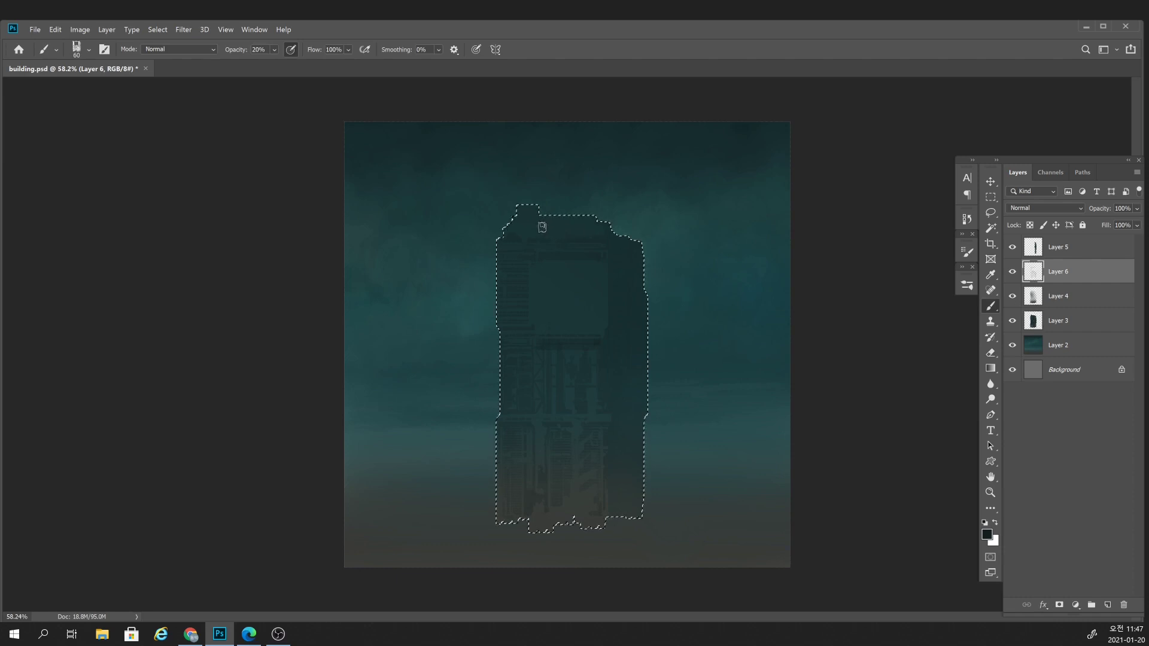
key(bracketright)
key(bracketright)
key(bracketright)
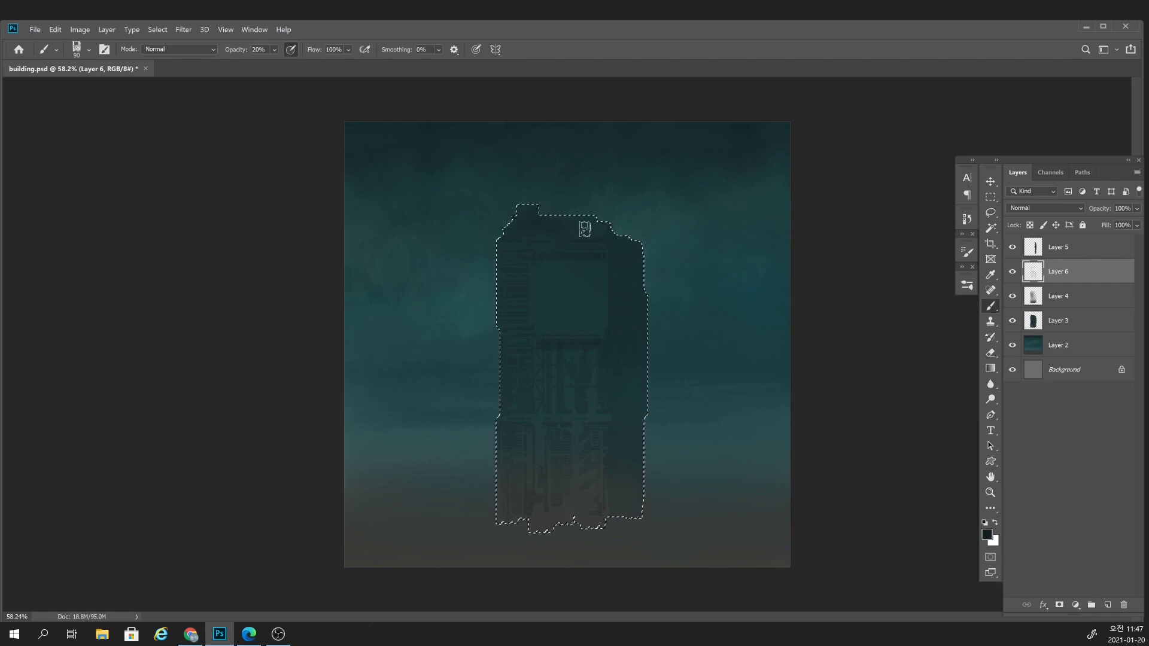
key(bracketleft)
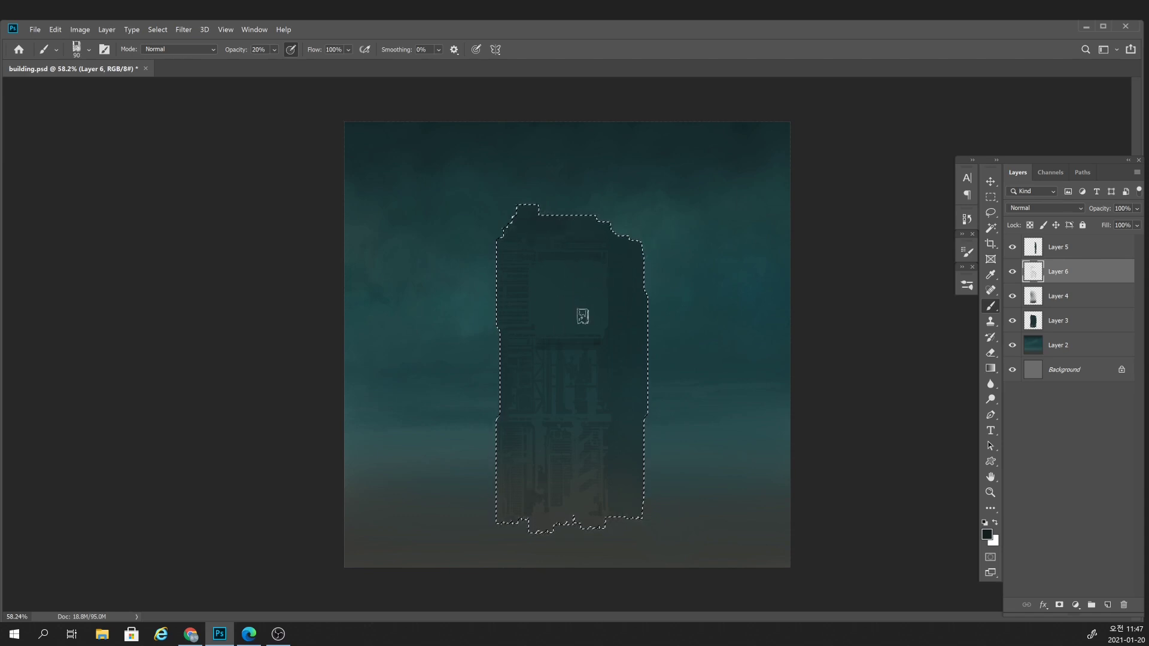
key(bracketright)
key(bracketright)
key(bracketright)
key(bracketleft)
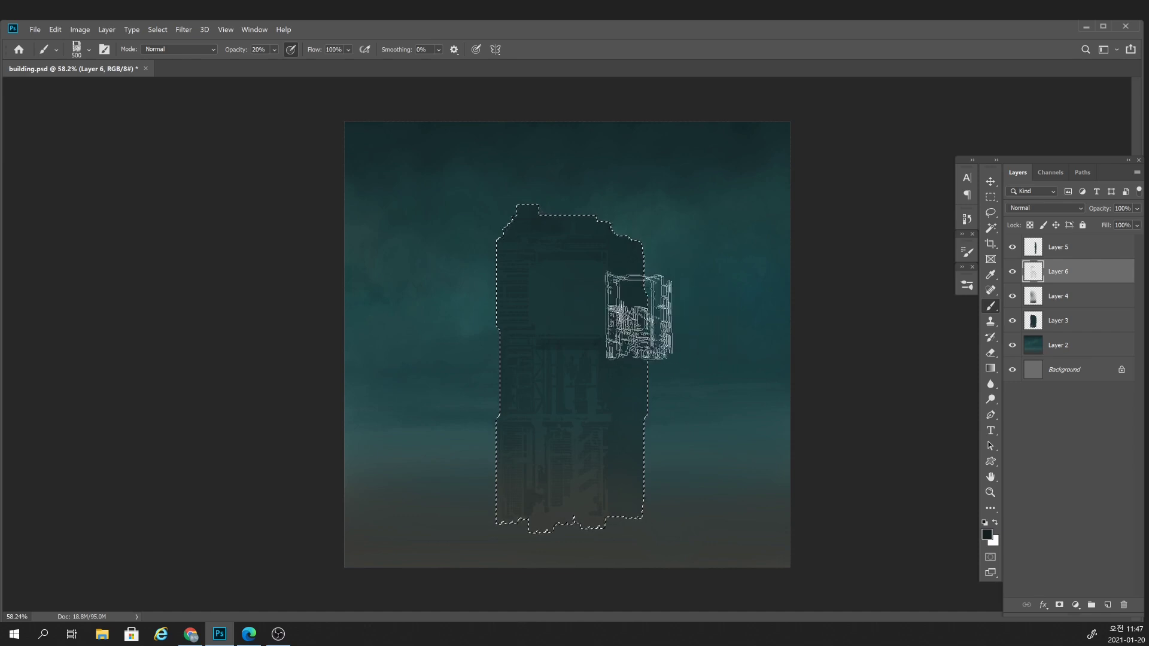
key(bracketleft)
key(bracketleft)
key(bracketleft)
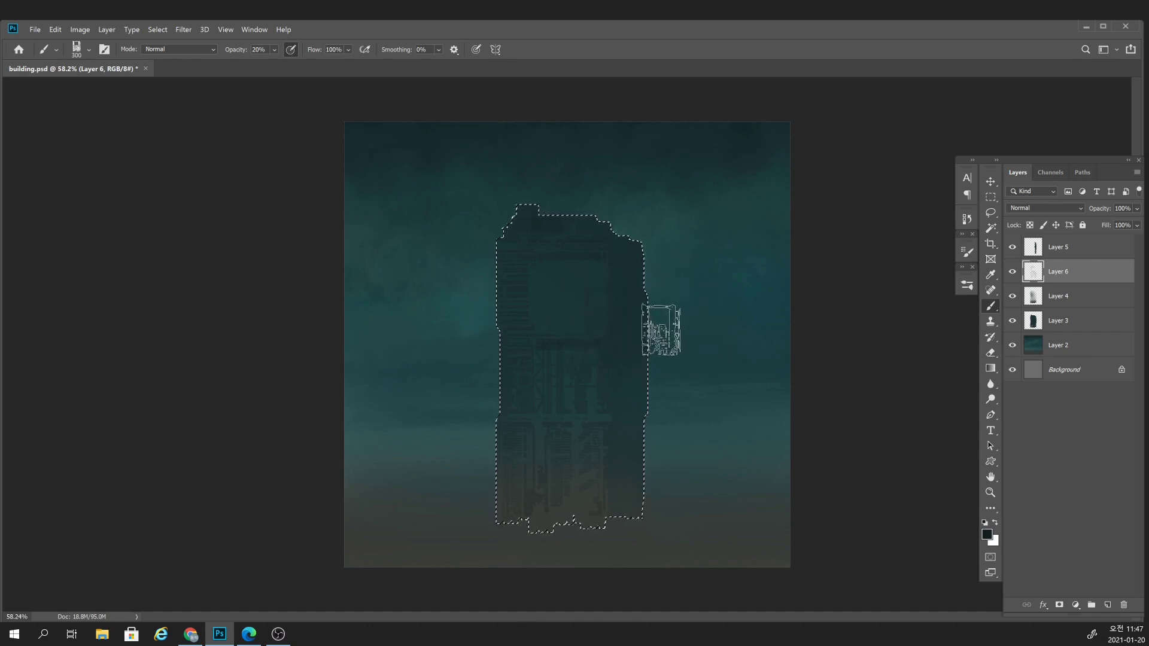
key(e)
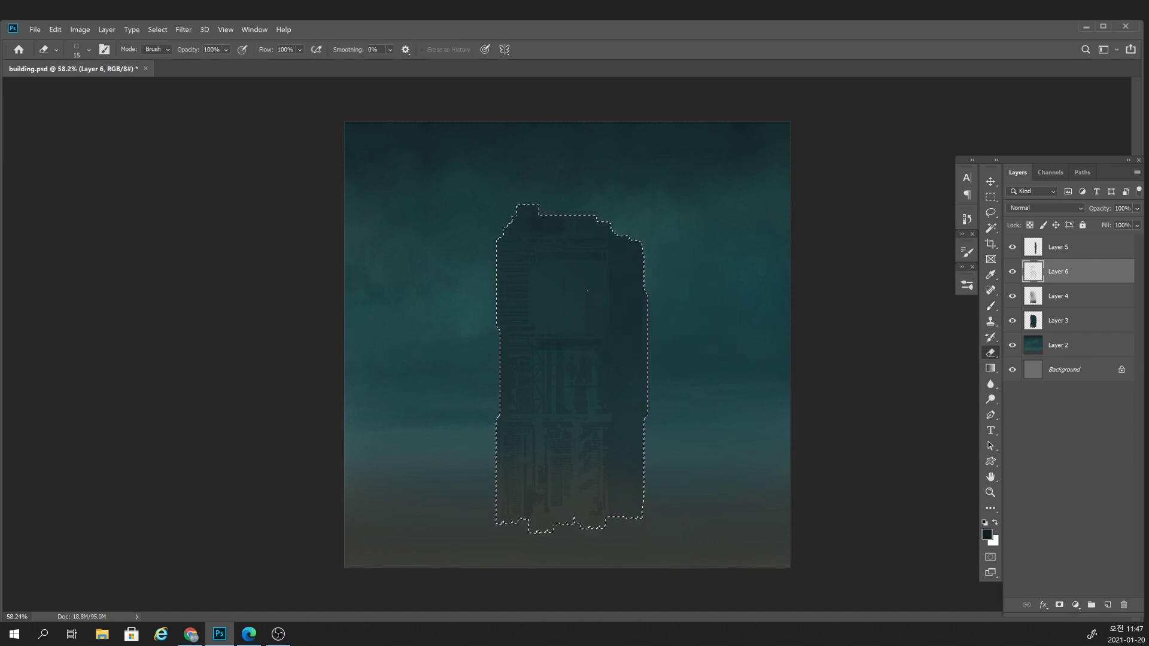
Set the Eraser tip to Sampled Brush 673 at a small size of 70.
right_click(611, 319)
click(792, 582)
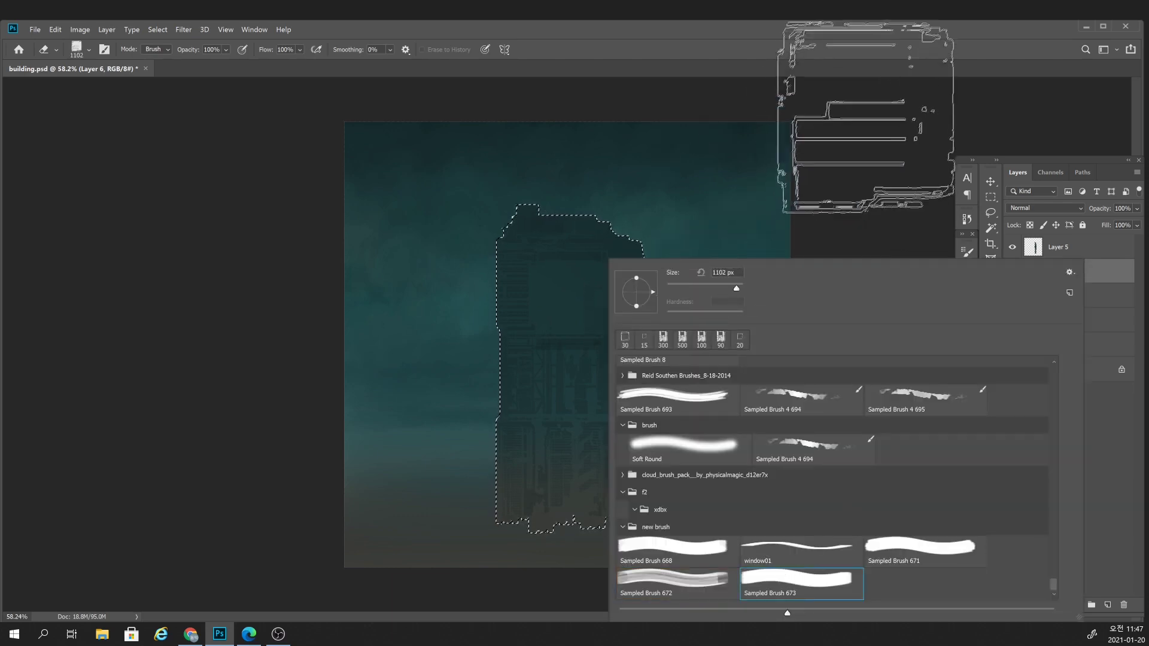
key(Return)
key(bracketleft)
key(bracketleft)
key(bracketleft)
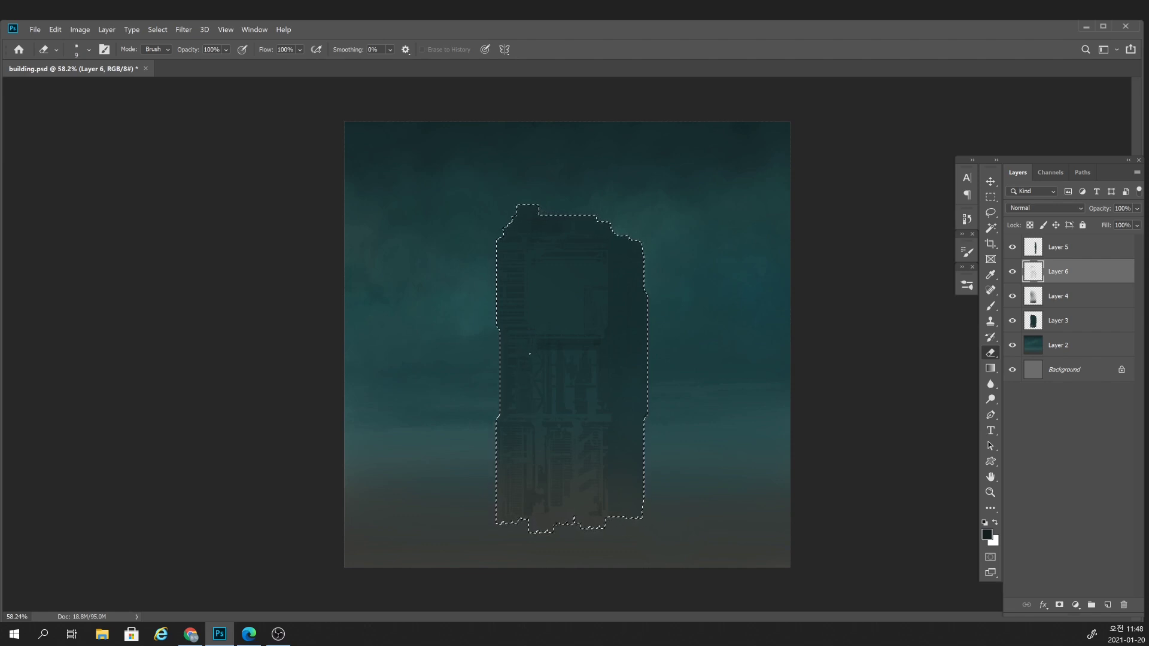
Erase window cut-outs into the tower's lower half with a round eraser at varying sizes.
scroll(575, 442, down, 4)
scroll(568, 388, up, 1)
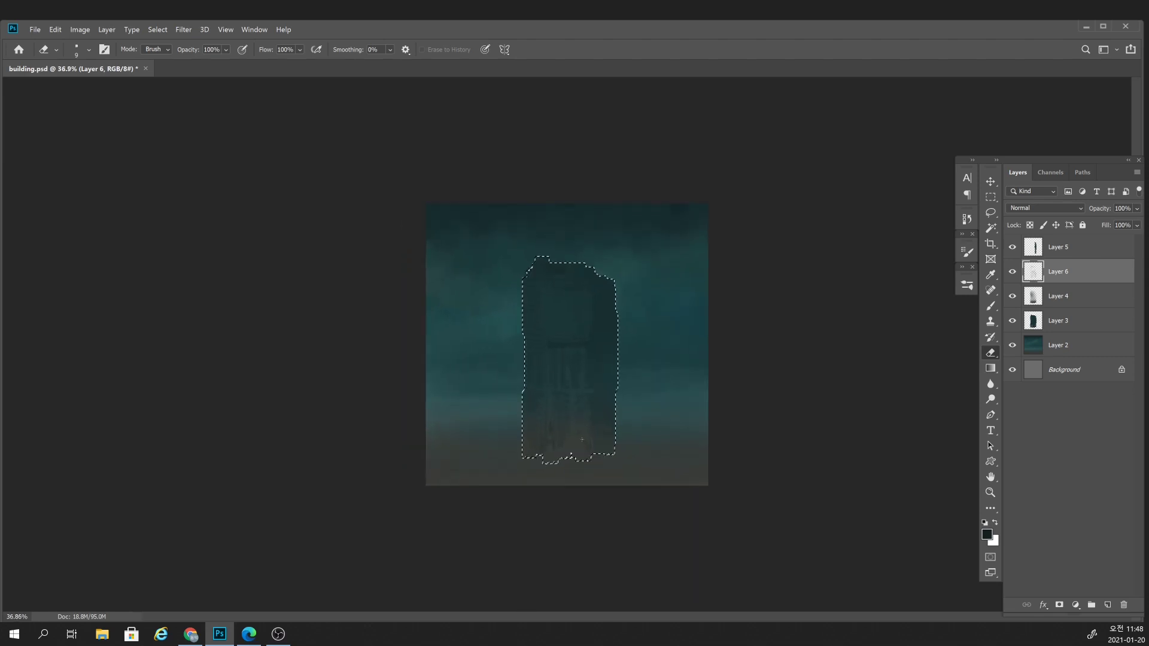
key(bracketright)
key(bracketright)
key(bracketright)
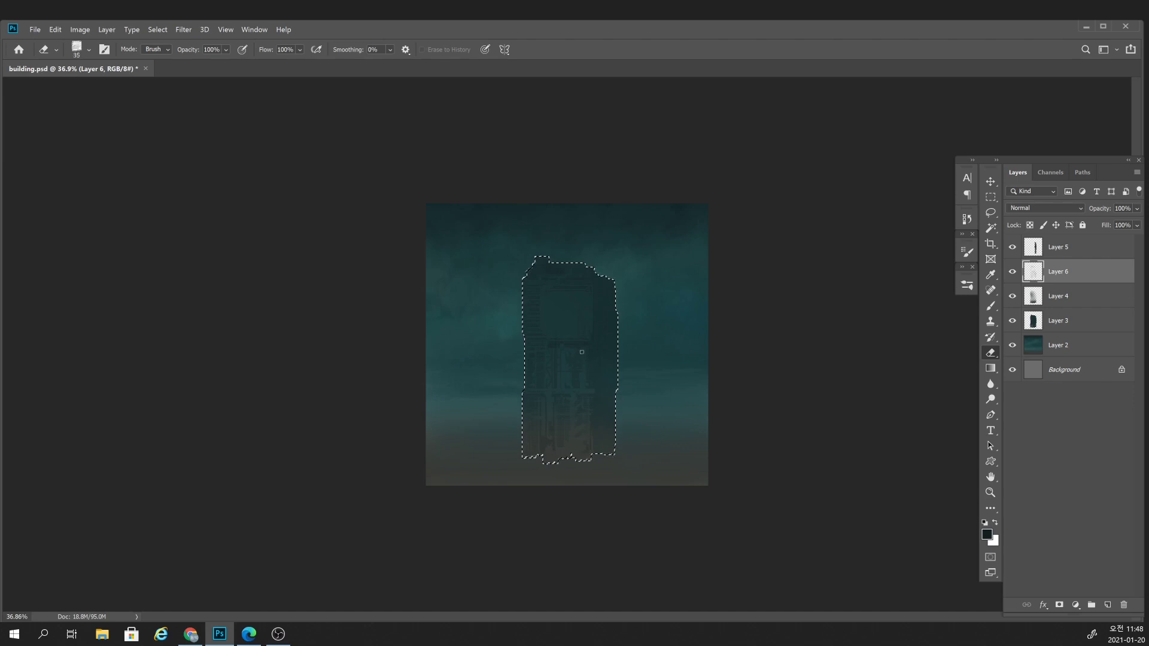
key(bracketleft)
key(bracketleft)
key(bracketleft)
scroll(571, 350, up, 3)
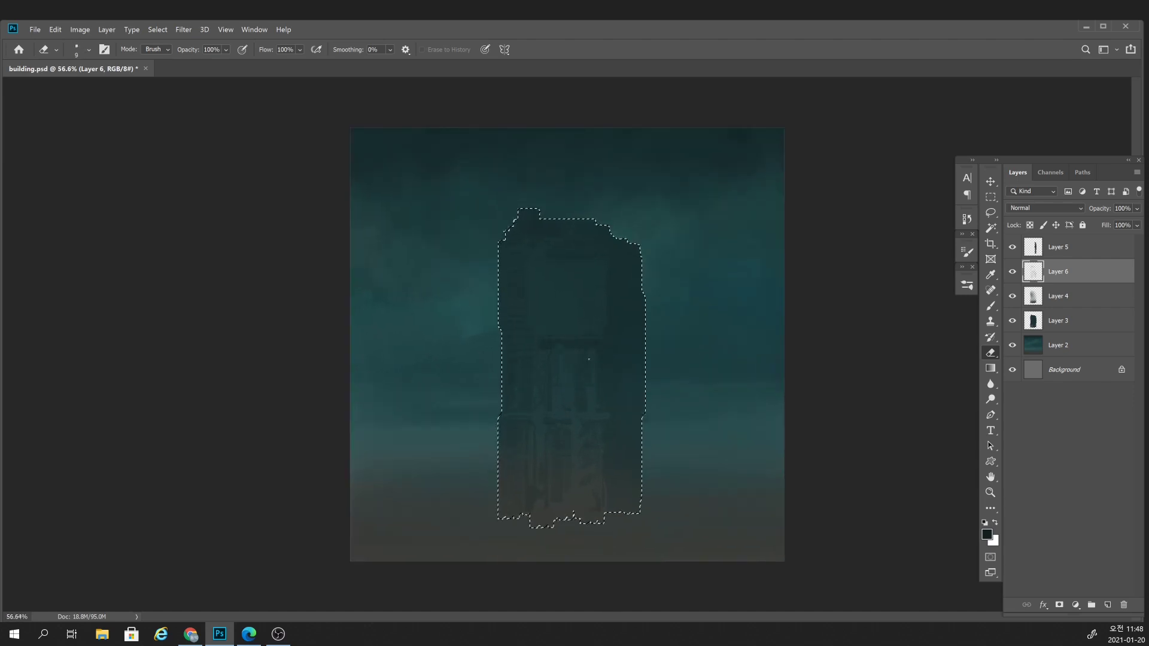
key(bracketright)
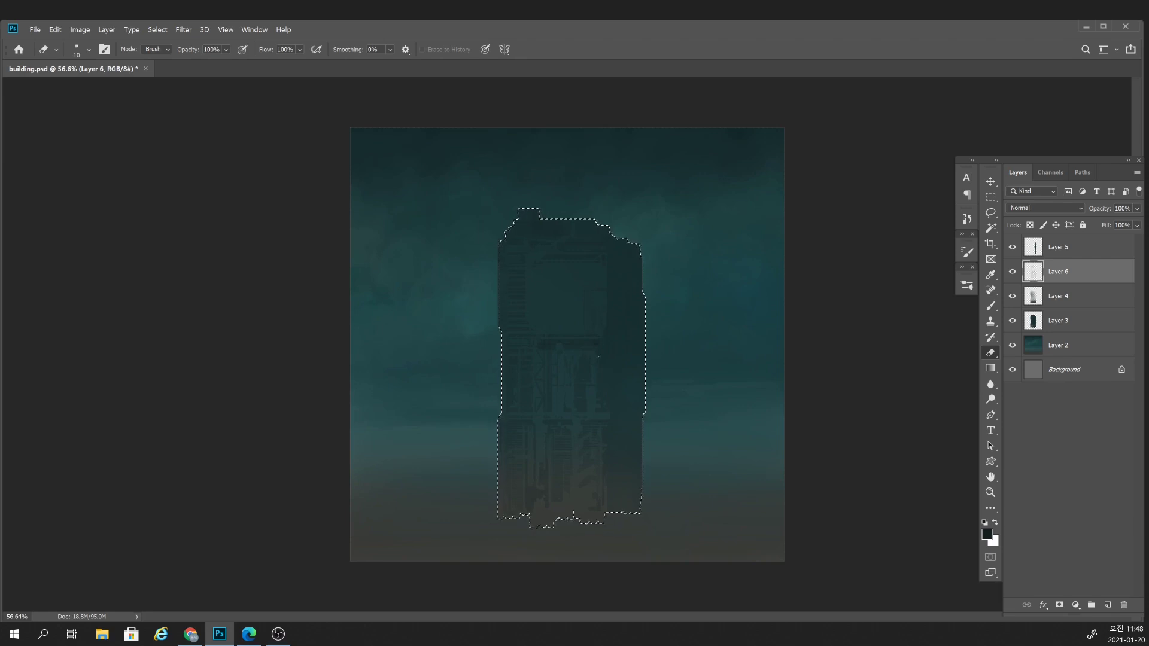
key(bracketleft)
key(bracketleft)
key(bracketleft)
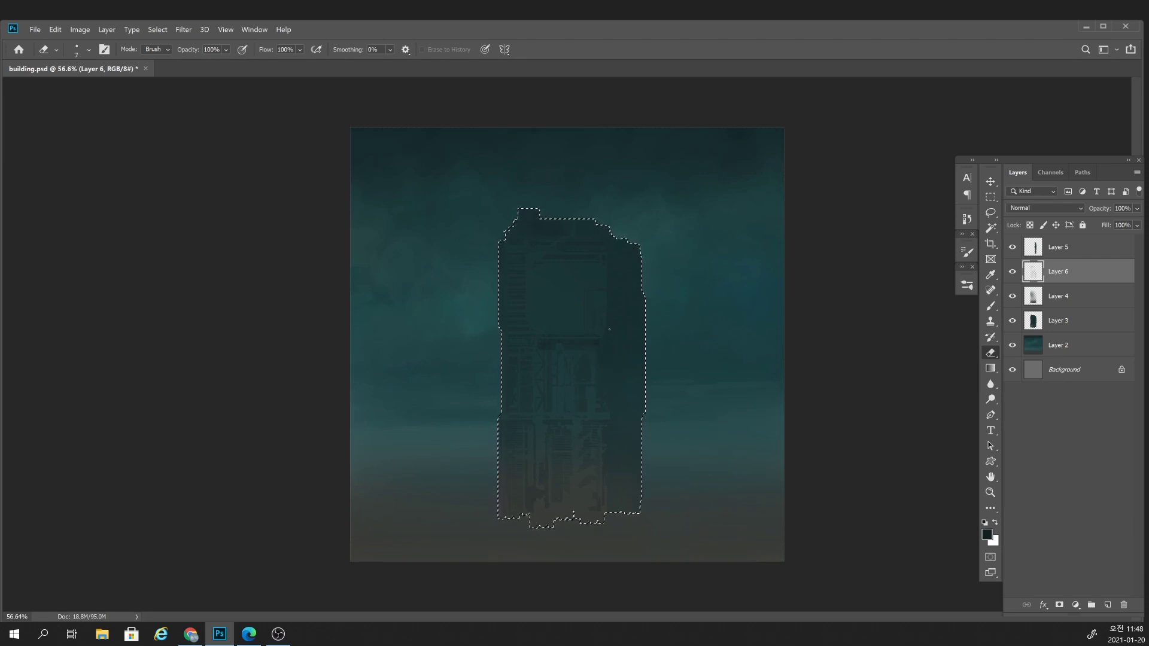
key(bracketright)
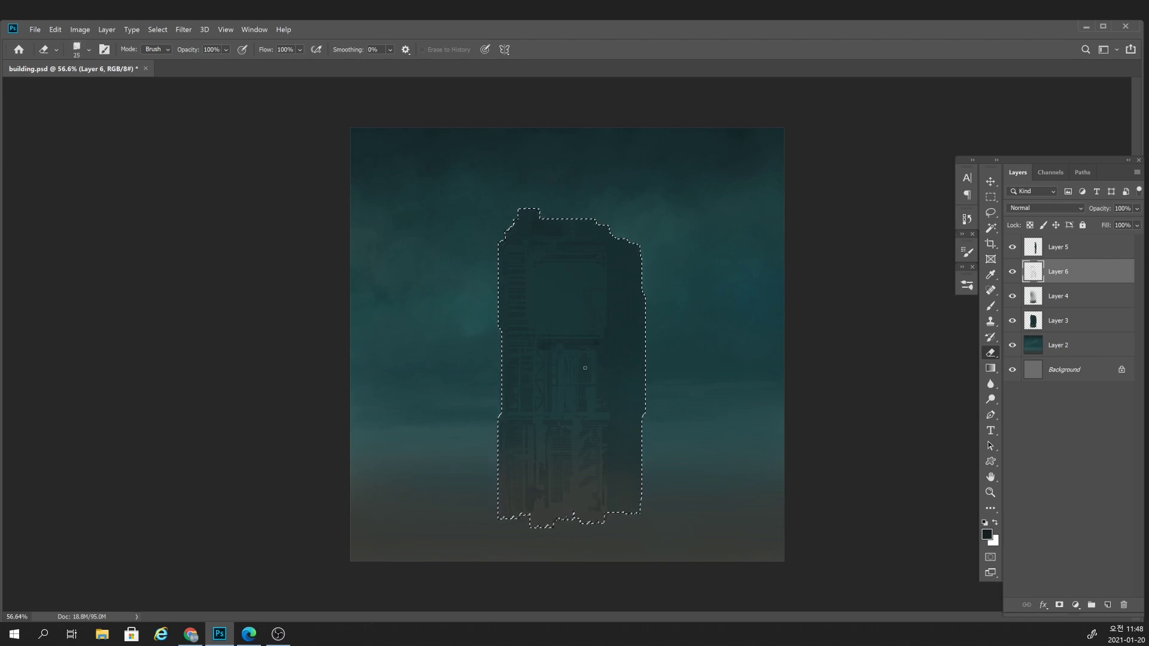
Cut more small windows with a square eraser tip, then deselect the tower.
key(period)
key(bracketleft)
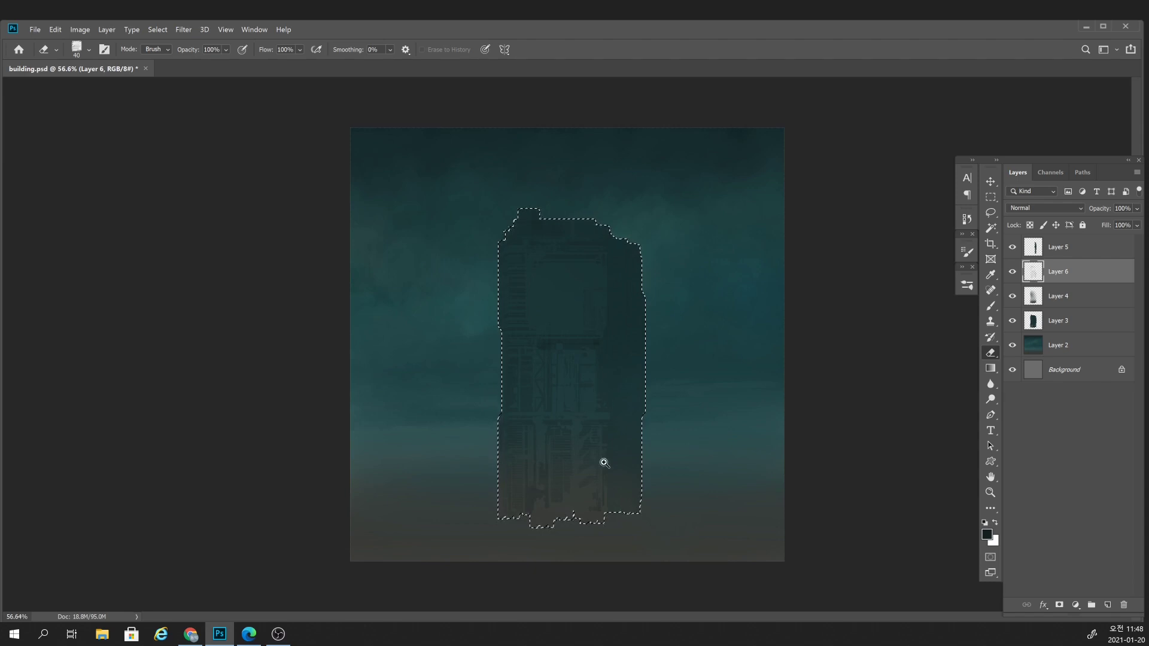
scroll(589, 455, down, 4)
scroll(580, 487, up, 1)
scroll(578, 424, up, 2)
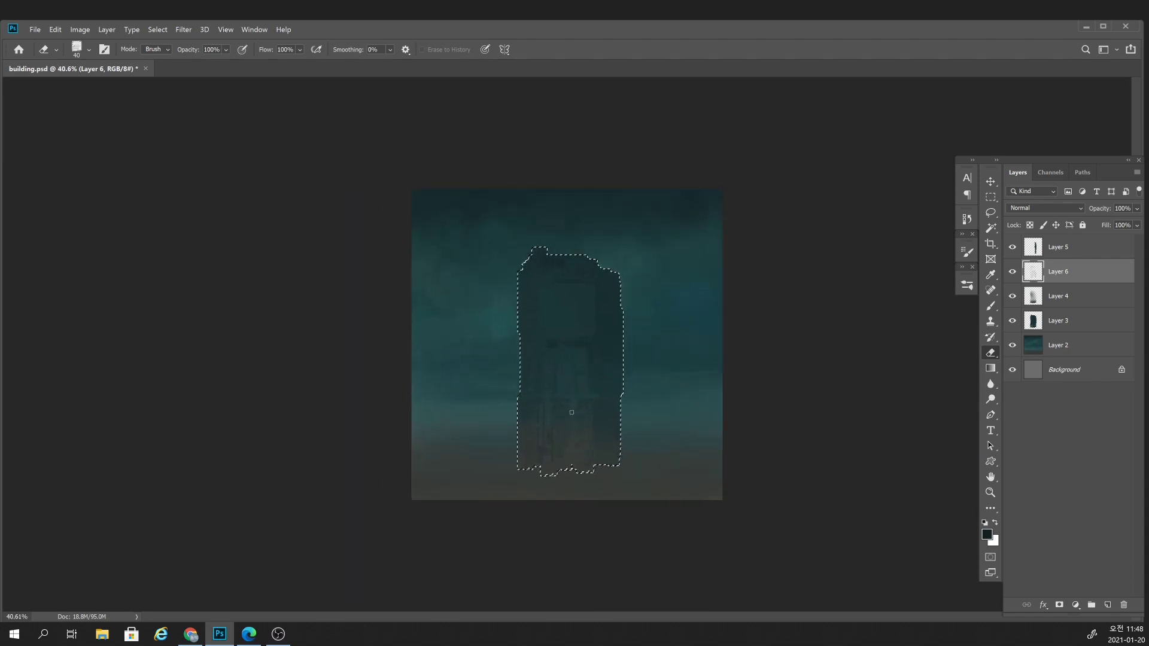
key(bracketleft)
key(bracketleft)
key(bracketleft)
key(bracketright)
key(bracketright)
key(bracketright)
key(bracketright)
key(bracketright)
key(bracketright)
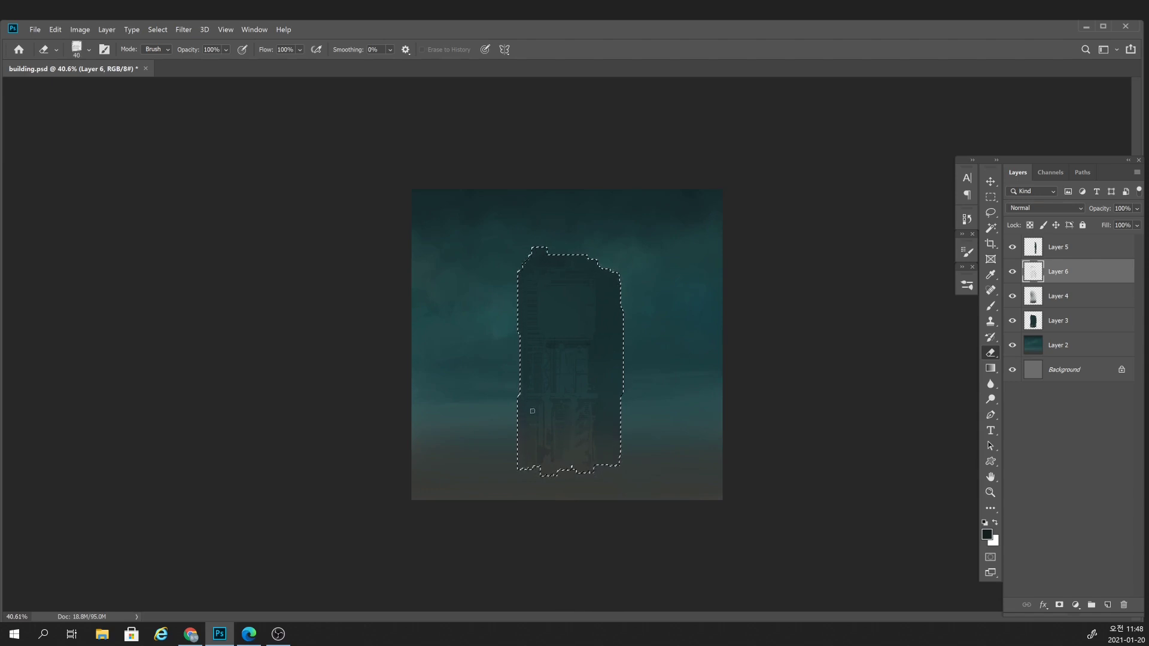
key(bracketleft)
key(bracketleft)
key(bracketleft)
key(bracketleft)
key(ctrl+d)
Reframe the tower in view and create Layer 7 directly above Layer 5.
key(b)
drag(636, 439, 625, 453)
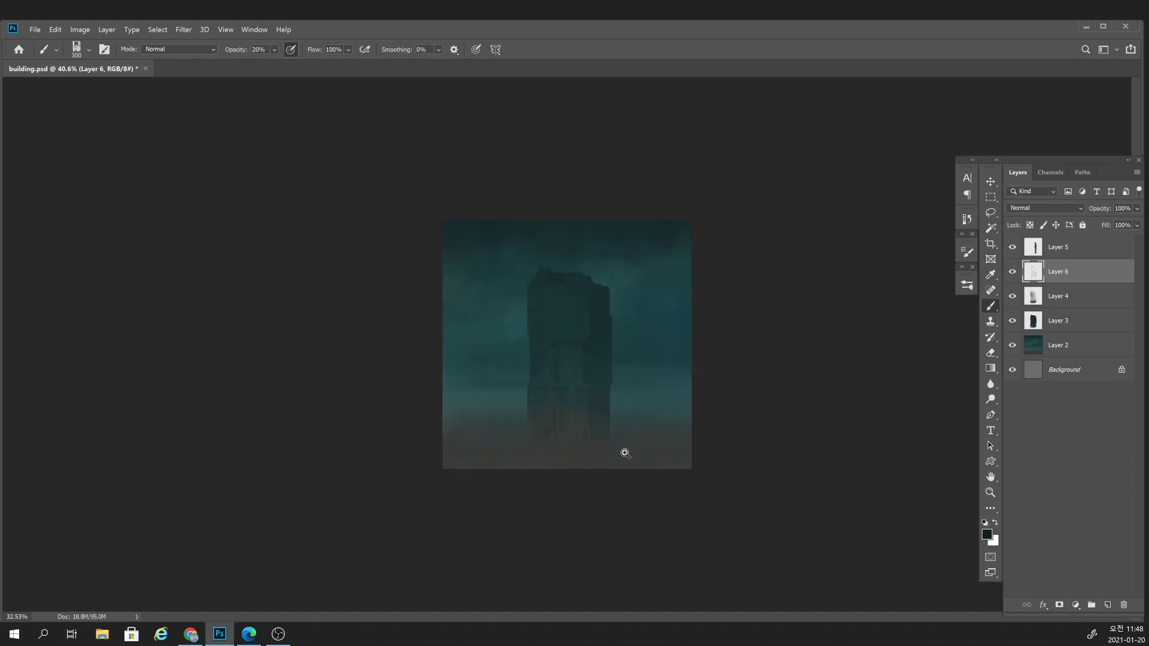
drag(608, 337, 616, 324)
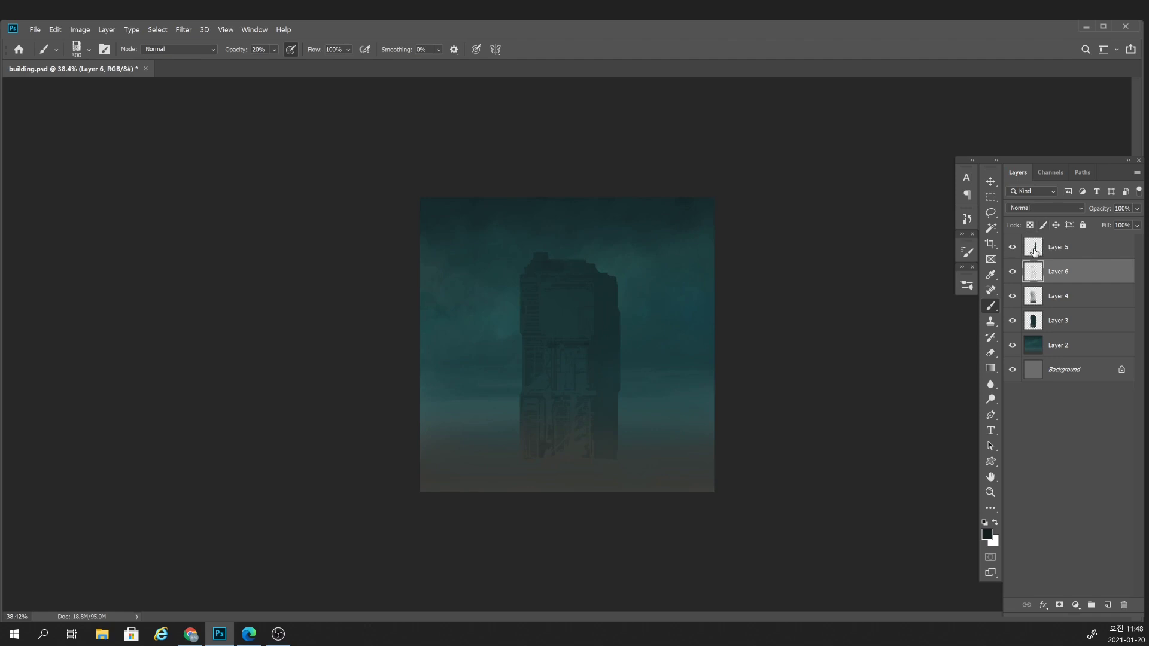
click(1032, 252)
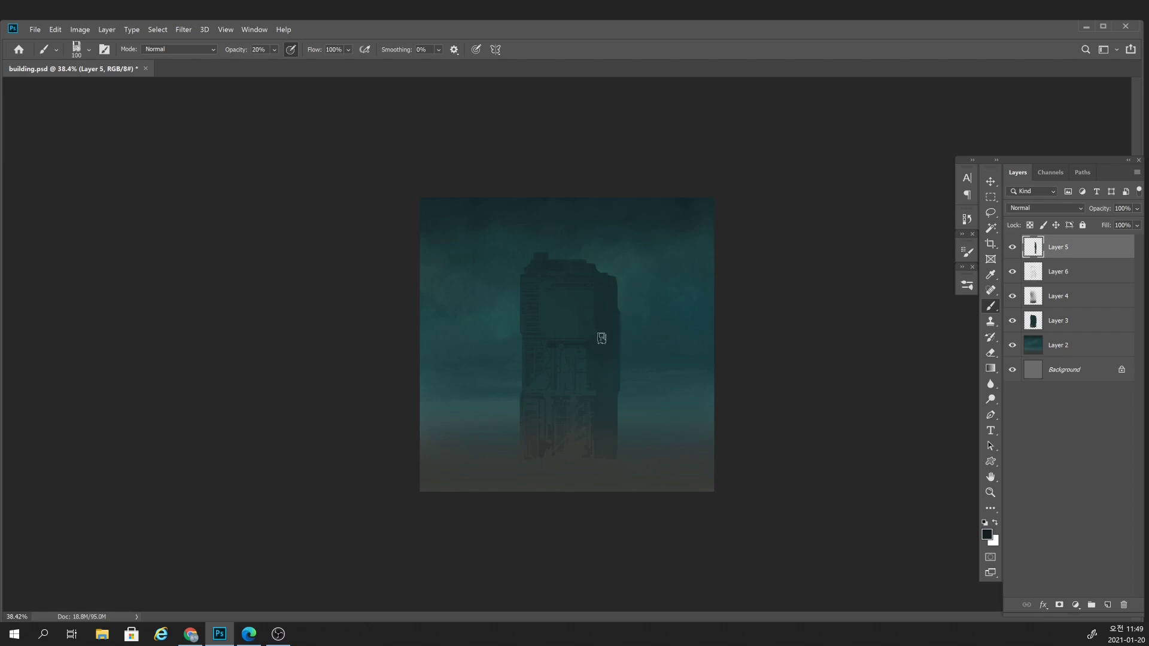
click(1107, 605)
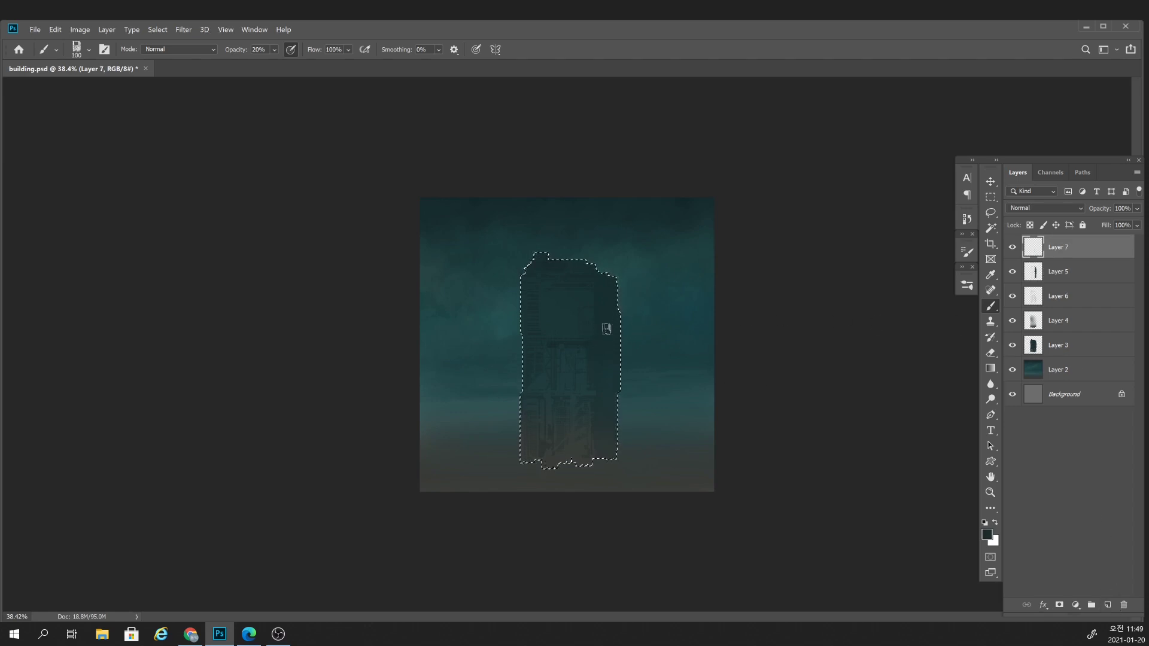
Set the foreground colour to very dark teal #0f1c1c and resize the detail stamp.
click(986, 534)
click(823, 467)
click(1004, 325)
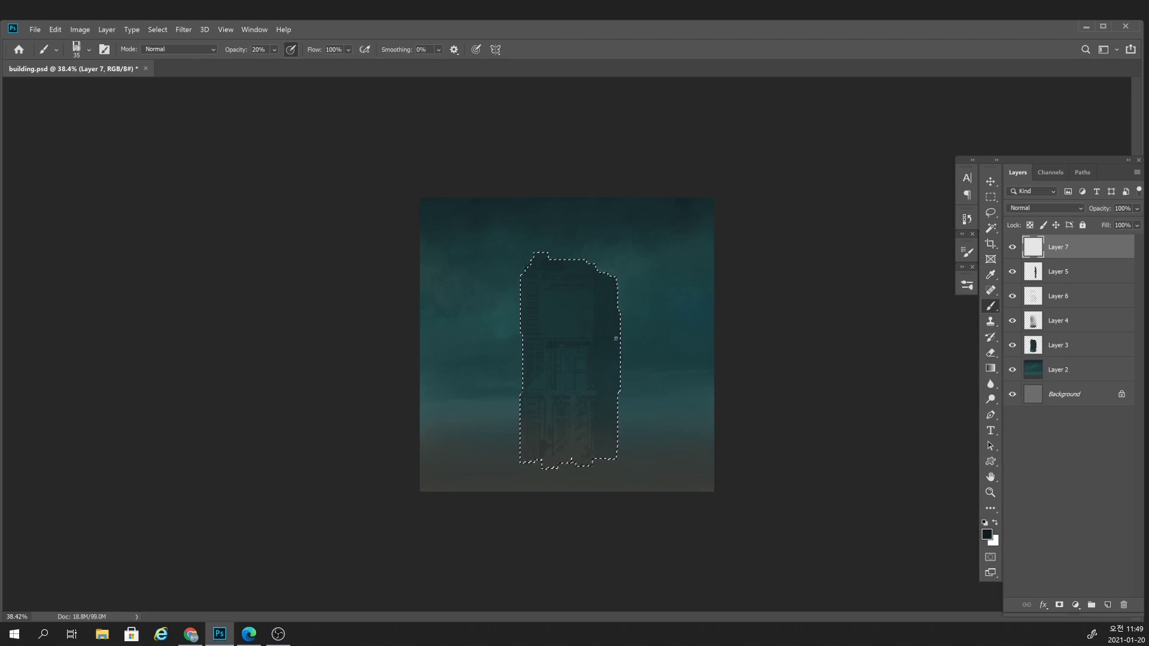
key(bracketleft)
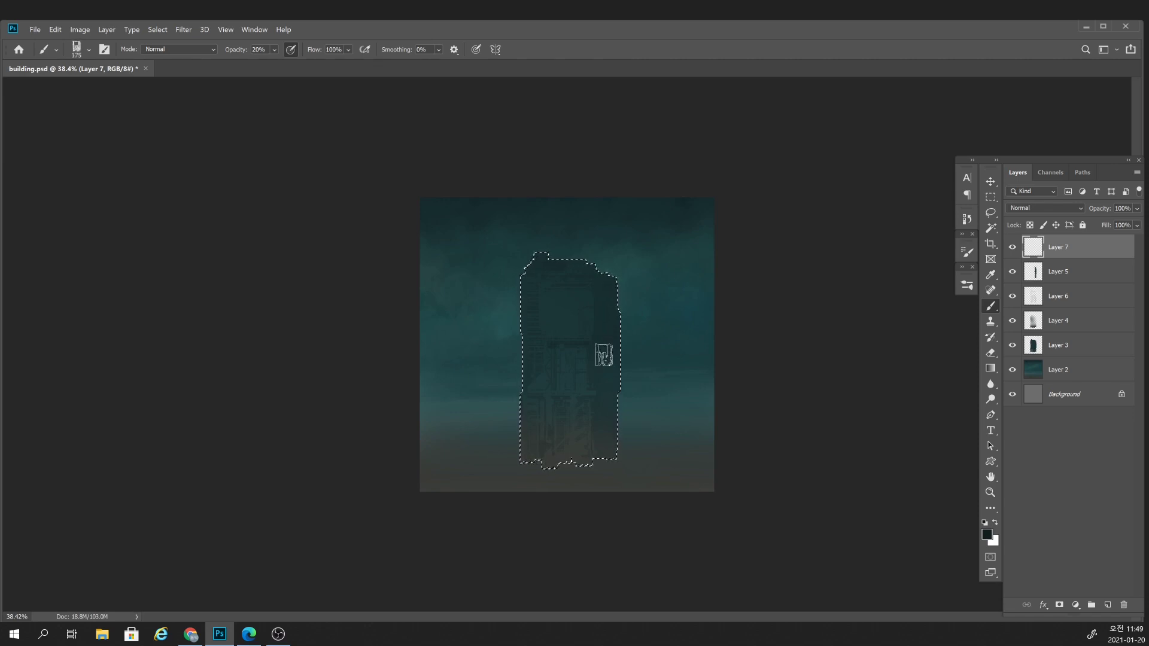
key(bracketright)
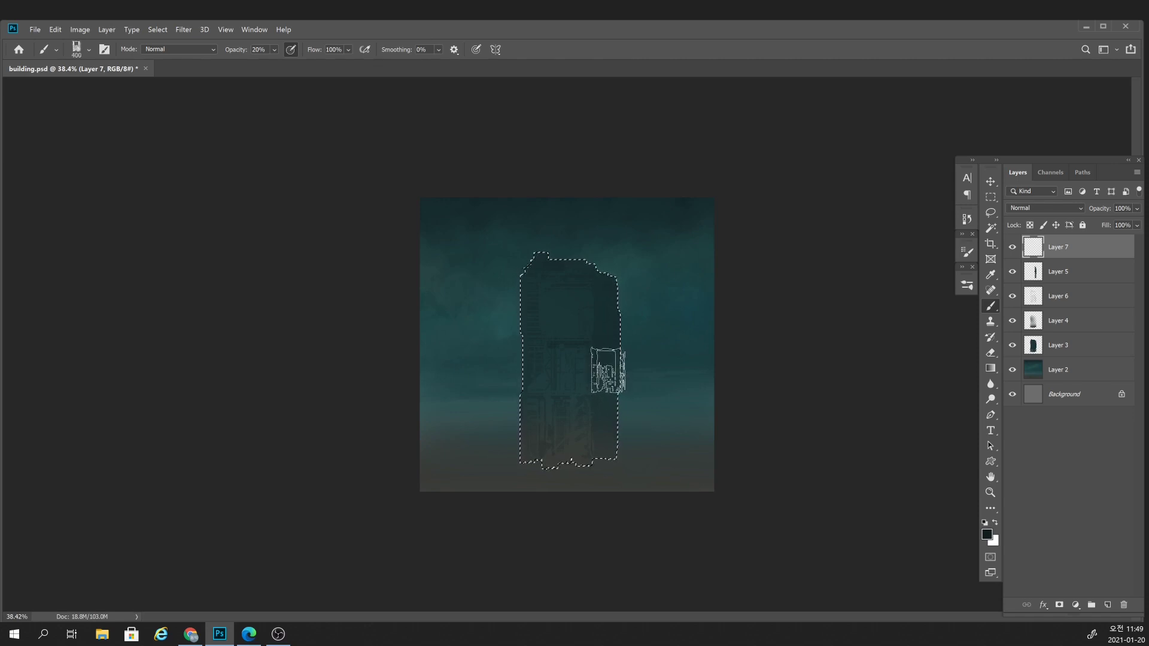
key(bracketright)
key(bracketright)
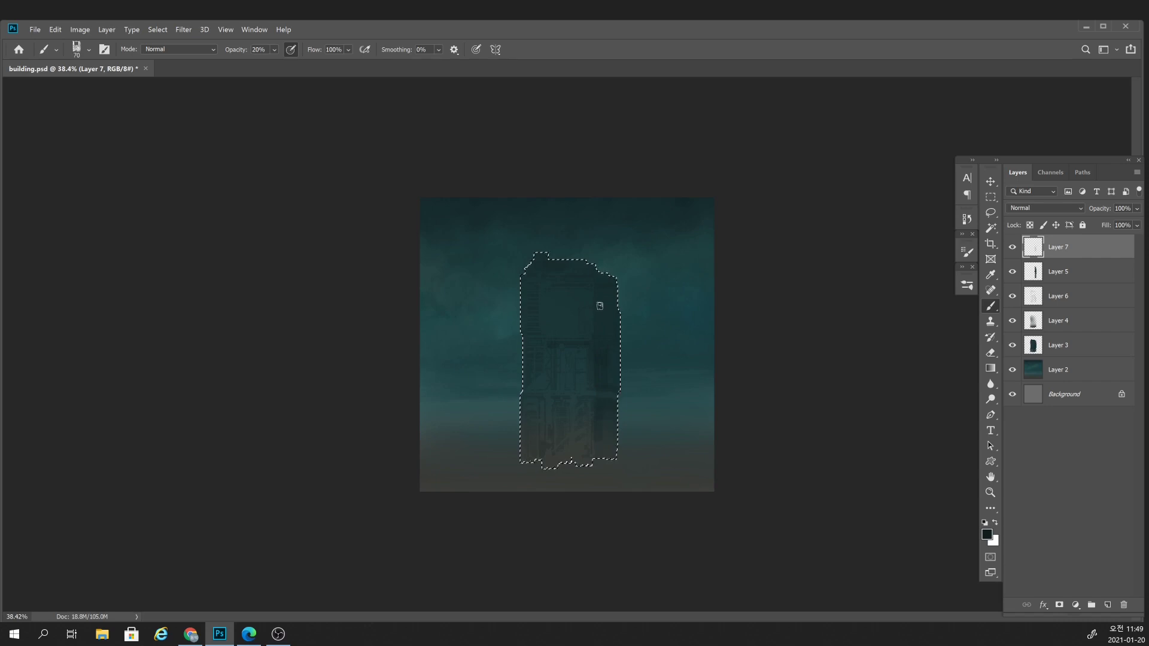
Paint dark panels over the tower's right-edge stripe at 100% opacity, then at 70%.
key(bracketleft)
key(bracketleft)
key(bracketleft)
key(bracketright)
key(bracketright)
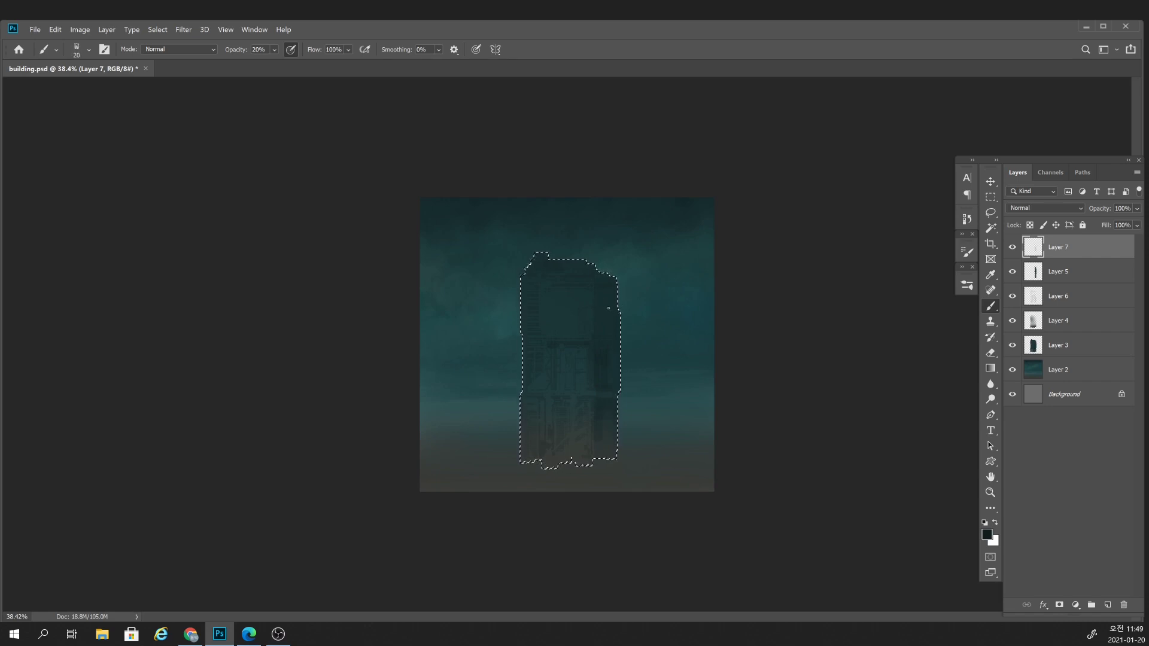
key(bracketright)
key(bracketright)
key(bracketright)
key(0)
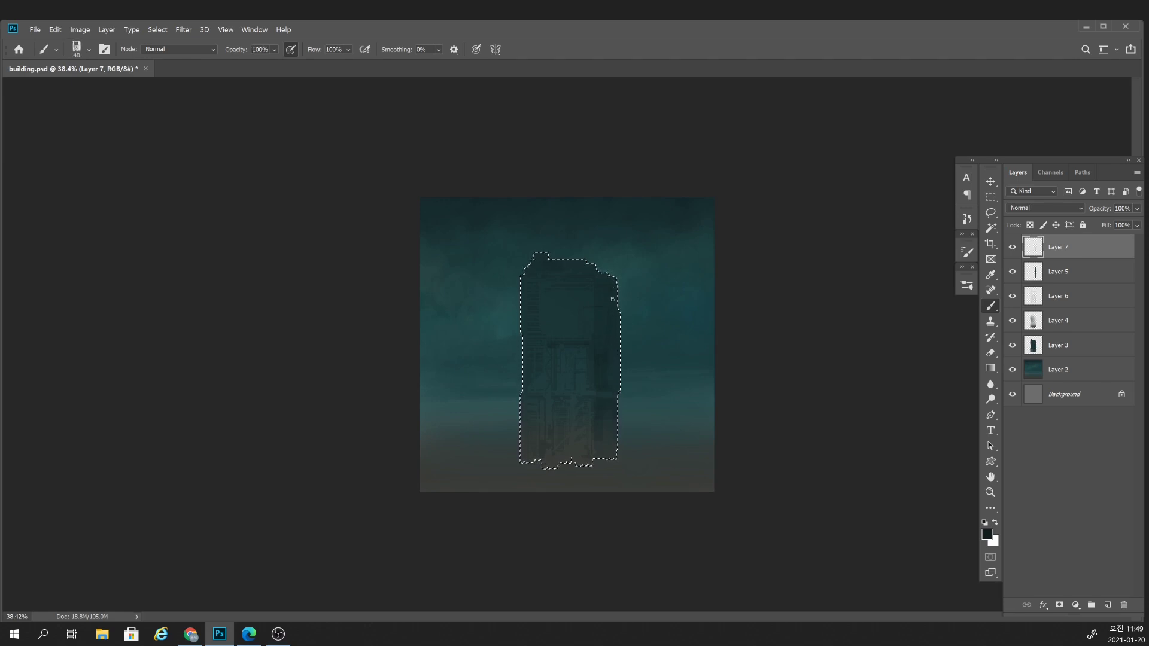
drag(613, 377, 614, 291)
key(7)
key(bracketright)
key(bracketright)
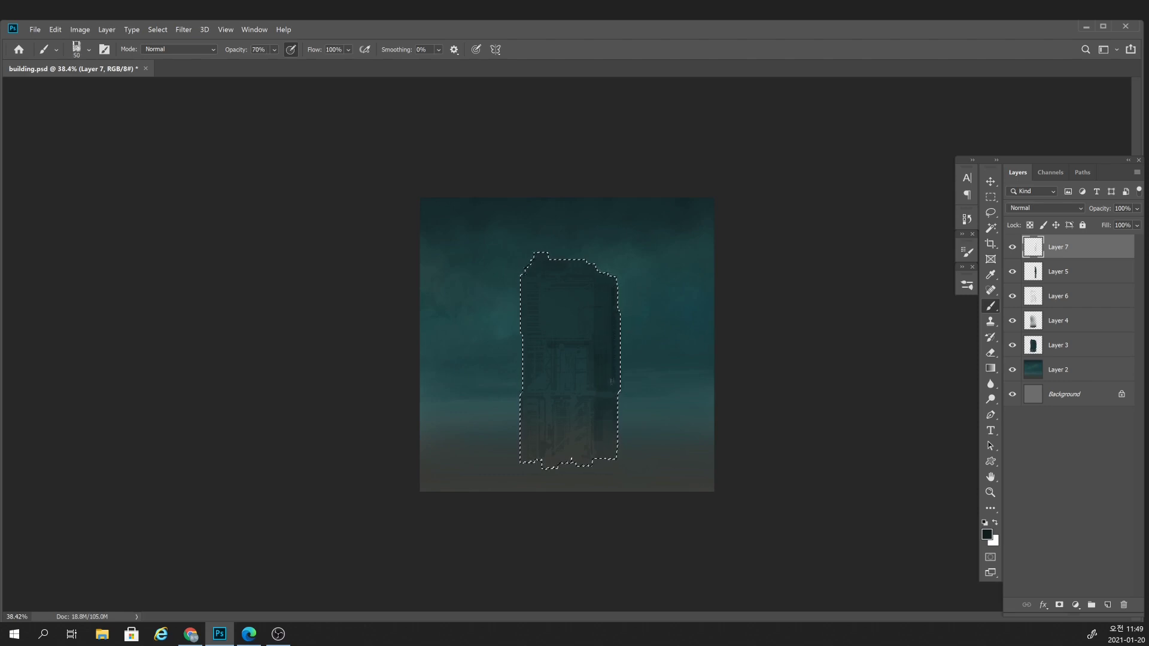
scroll(642, 431, down, 2)
scroll(618, 452, down, 2)
scroll(657, 410, up, 4)
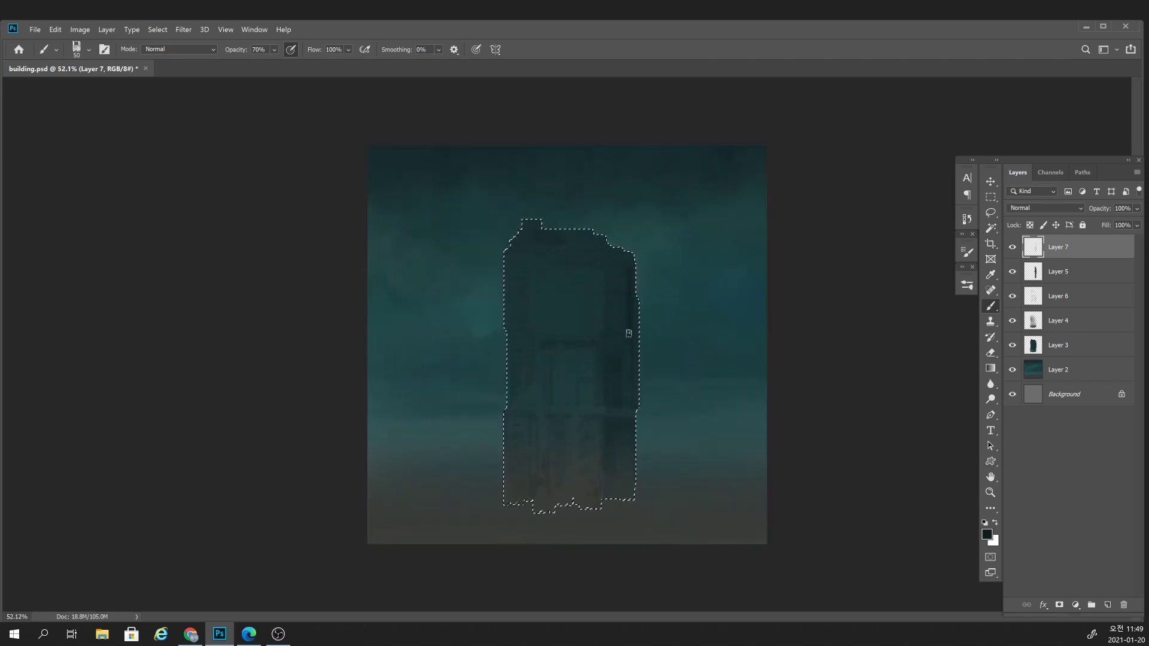
key(e)
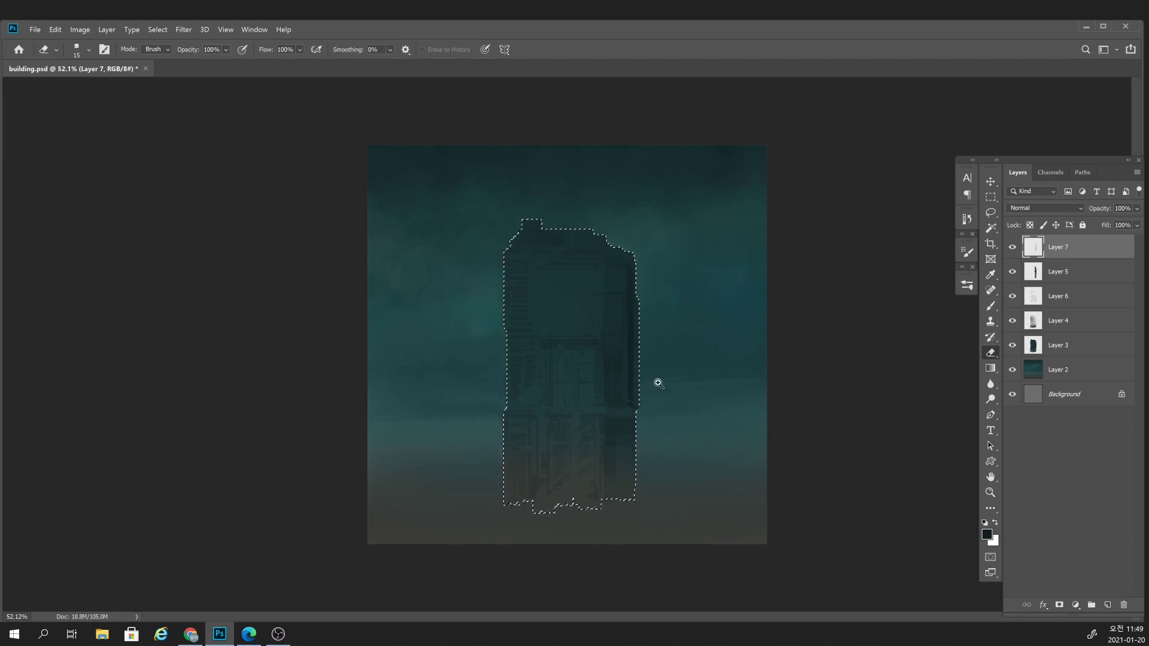
Delete Layer 7 paint inside the tower selection and erase further at sizes 6–30.
scroll(638, 402, down, 2)
scroll(638, 403, up, 2)
key(bracketleft)
key(bracketleft)
key(bracketleft)
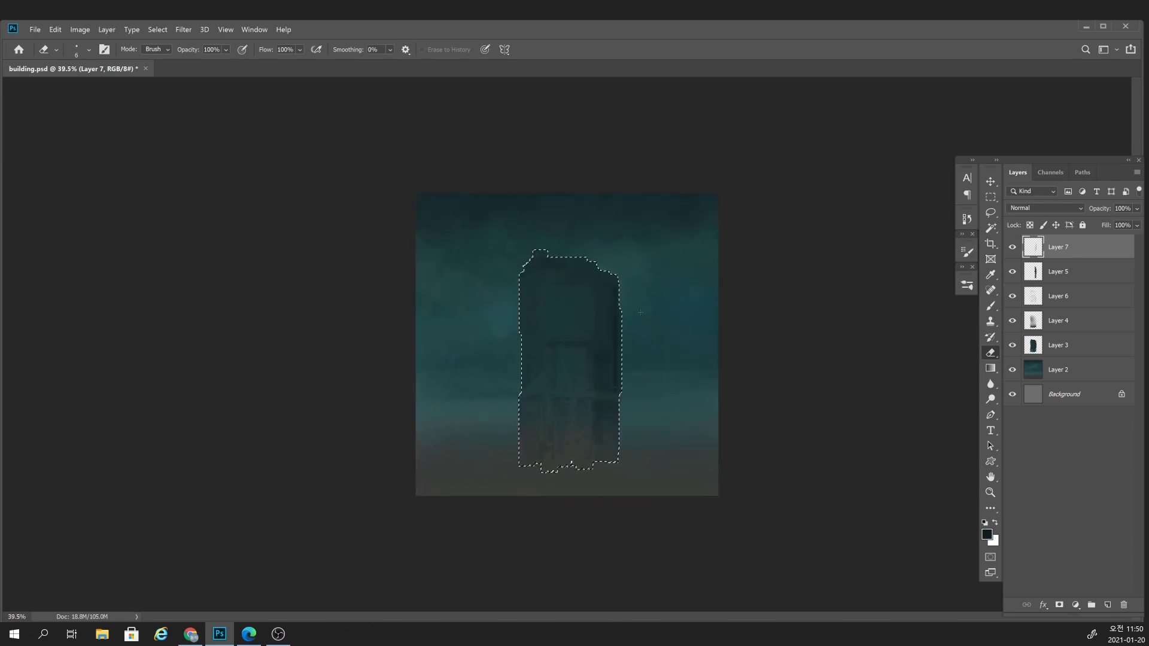
key(Delete)
key(bracketright)
key(bracketright)
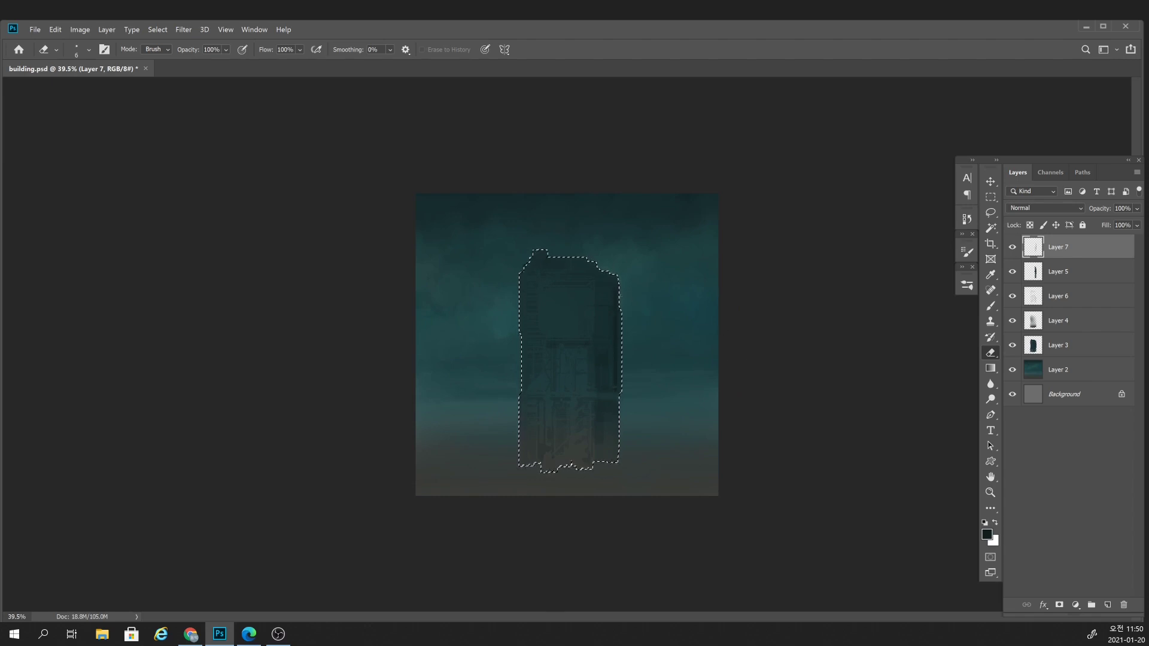
key(bracketright)
key(bracketright)
key(bracketright)
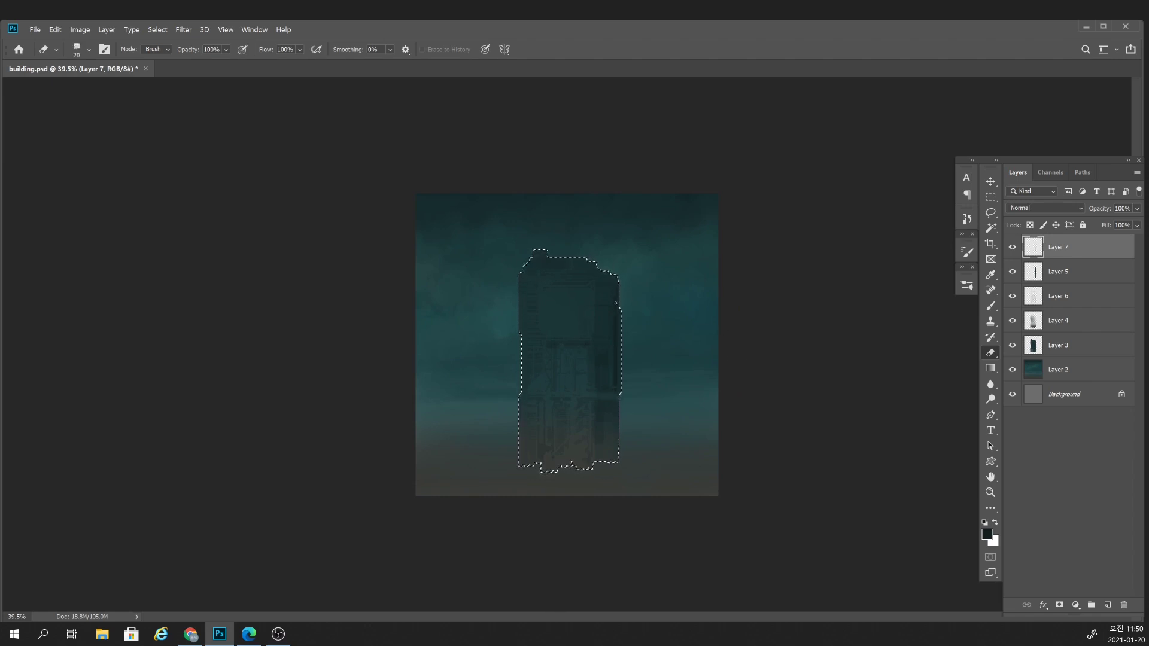
key(bracketright)
scroll(641, 384, down, 1)
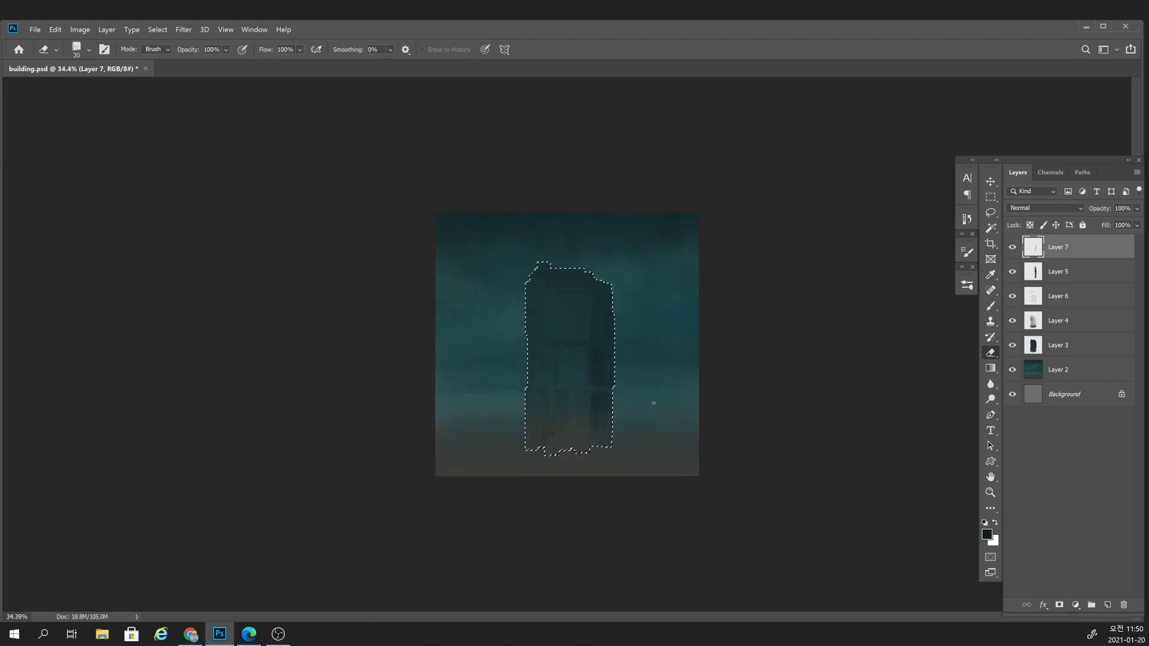
scroll(630, 449, down, 1)
scroll(639, 450, up, 1)
key(b)
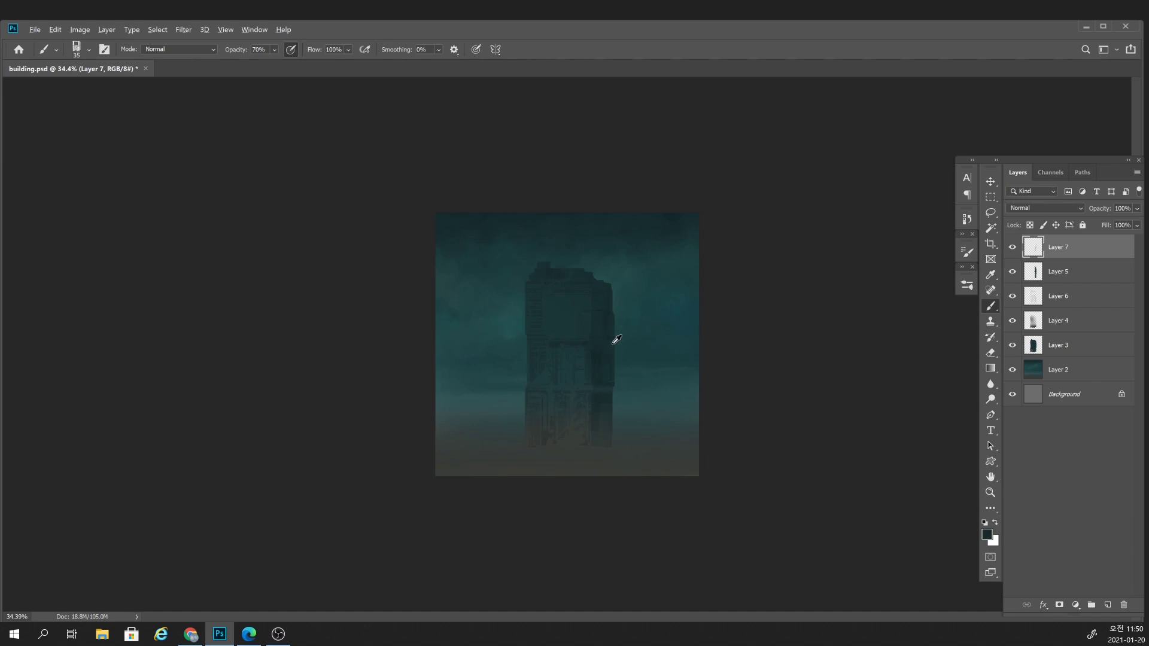
Zoom in, hide and reshow Layer 7 to compare the tower, then select Layer 6.
drag(611, 397, 633, 319)
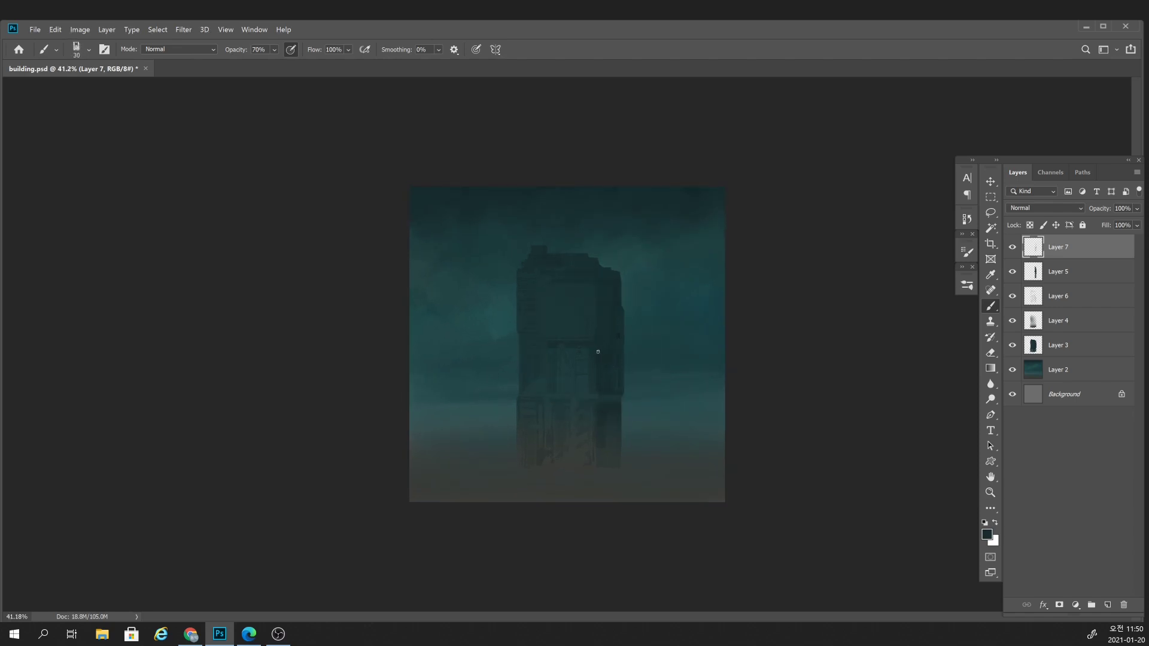
click(598, 351)
click(591, 353)
click(586, 353)
click(1012, 247)
click(1035, 300)
Add Layer 8 above Layer 4, load Layer 3's tower selection, and pick Sampled Brush 673.
click(1037, 324)
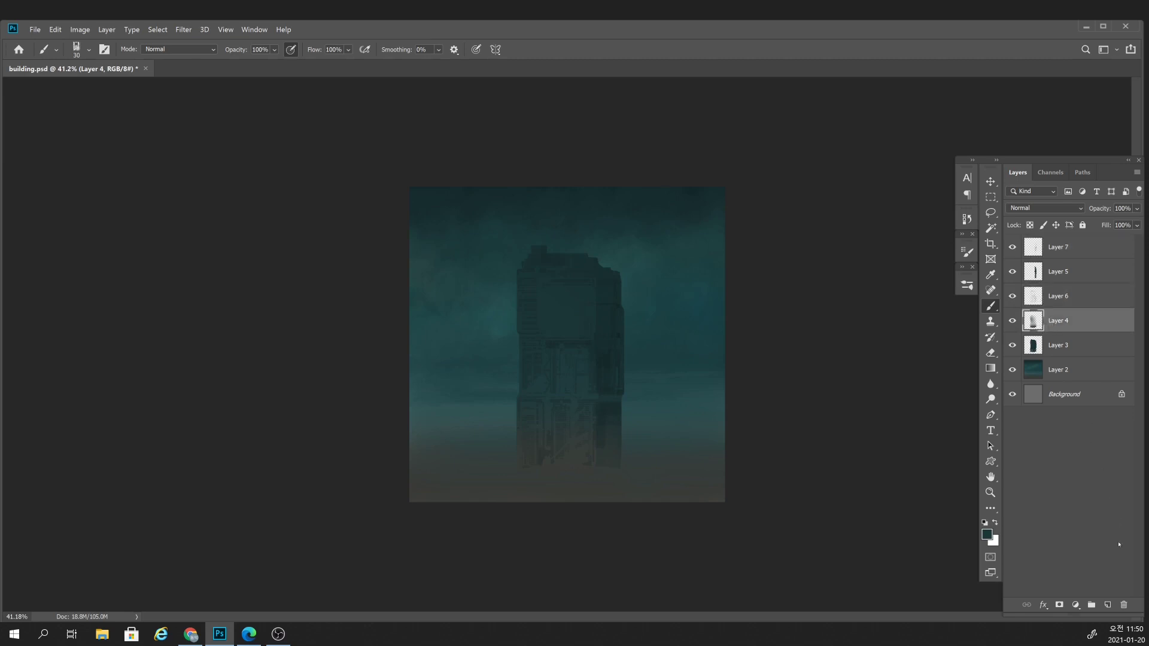
click(1107, 606)
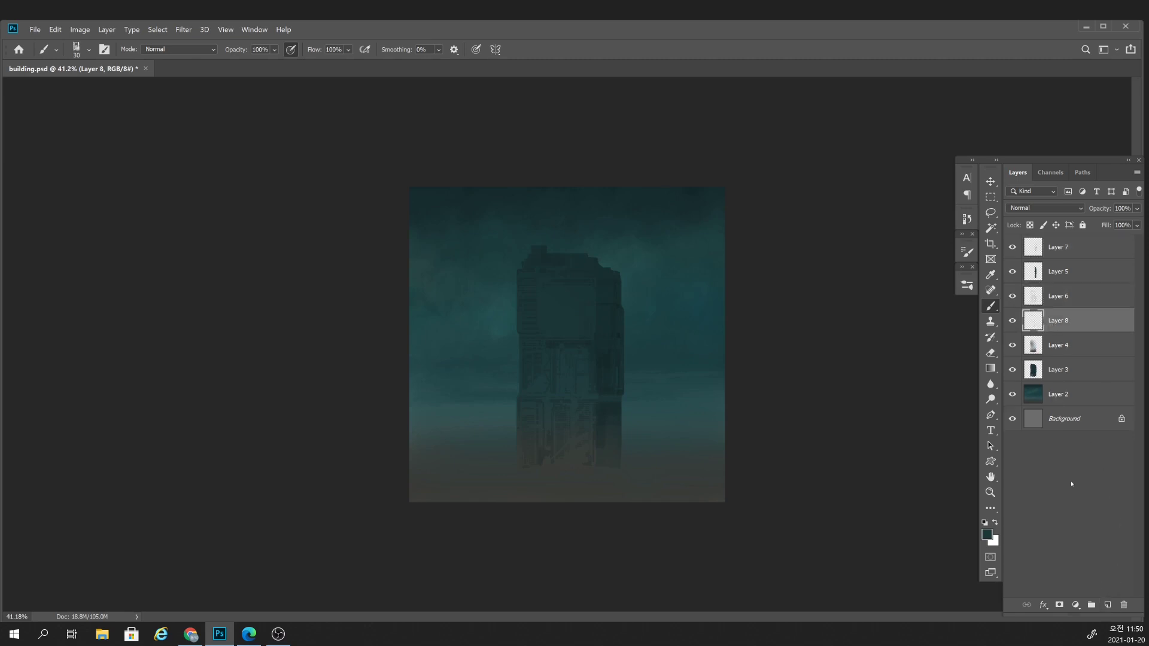
ctrl+click(1032, 370)
key(bracketright)
key(bracketright)
key(bracketright)
key(bracketright)
key(bracketright)
key(bracketright)
right_click(583, 259)
click(775, 584)
key(Return)
key(bracketleft)
key(bracketleft)
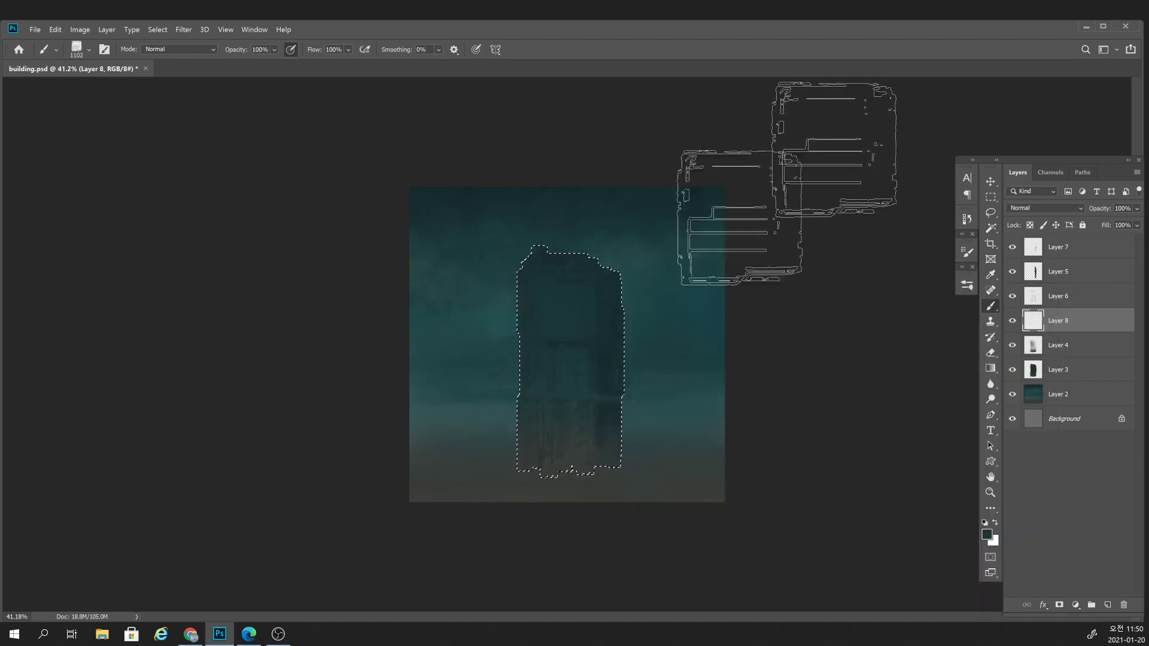
key(bracketleft)
key(bracketleft)
key(bracketleft)
key(bracketleft)
key(bracketleft)
key(bracketleft)
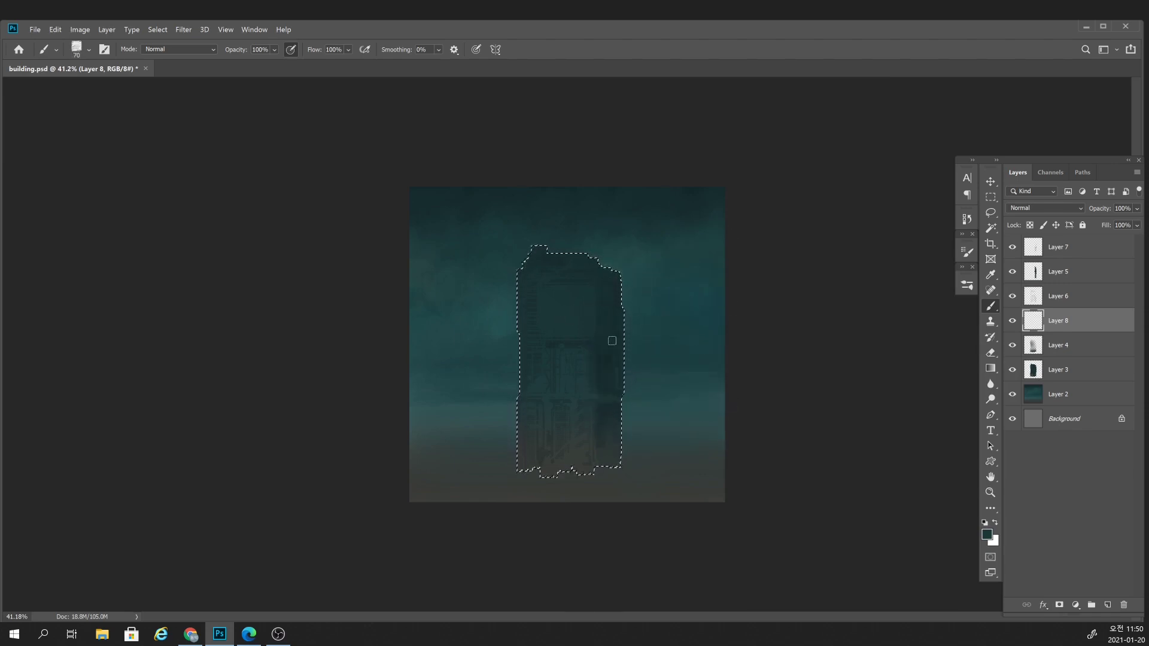
scroll(611, 340, down, 2)
scroll(590, 379, up, 3)
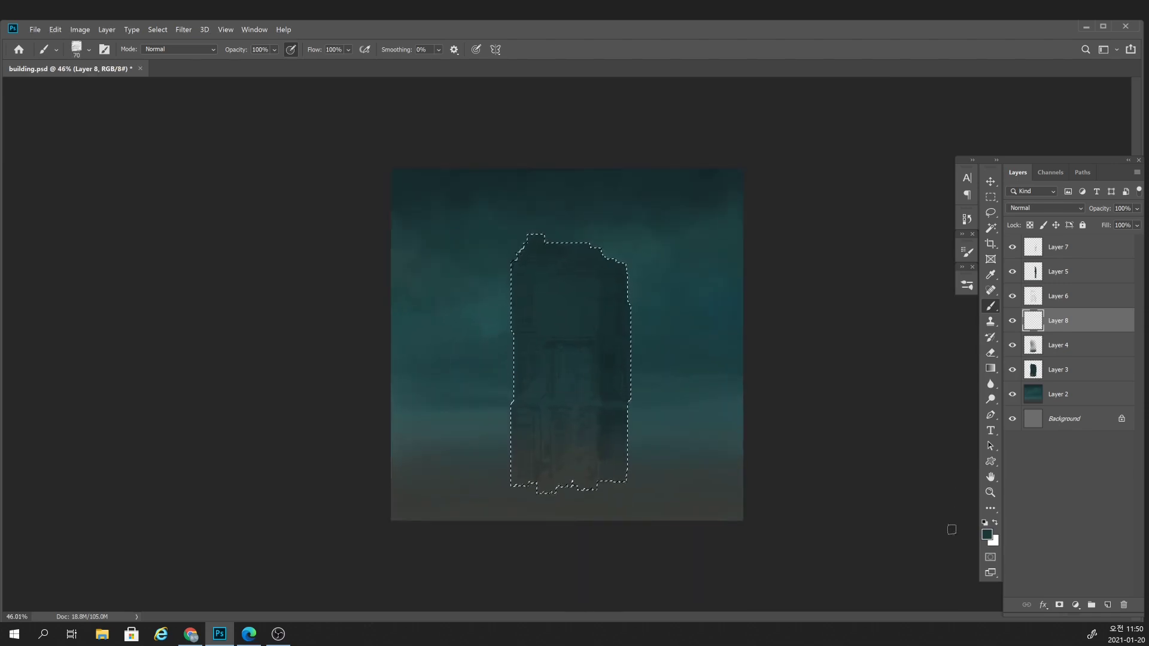
Set the foreground colour to dark teal 264e50 and enlarge the stamp brush.
click(987, 533)
click(835, 436)
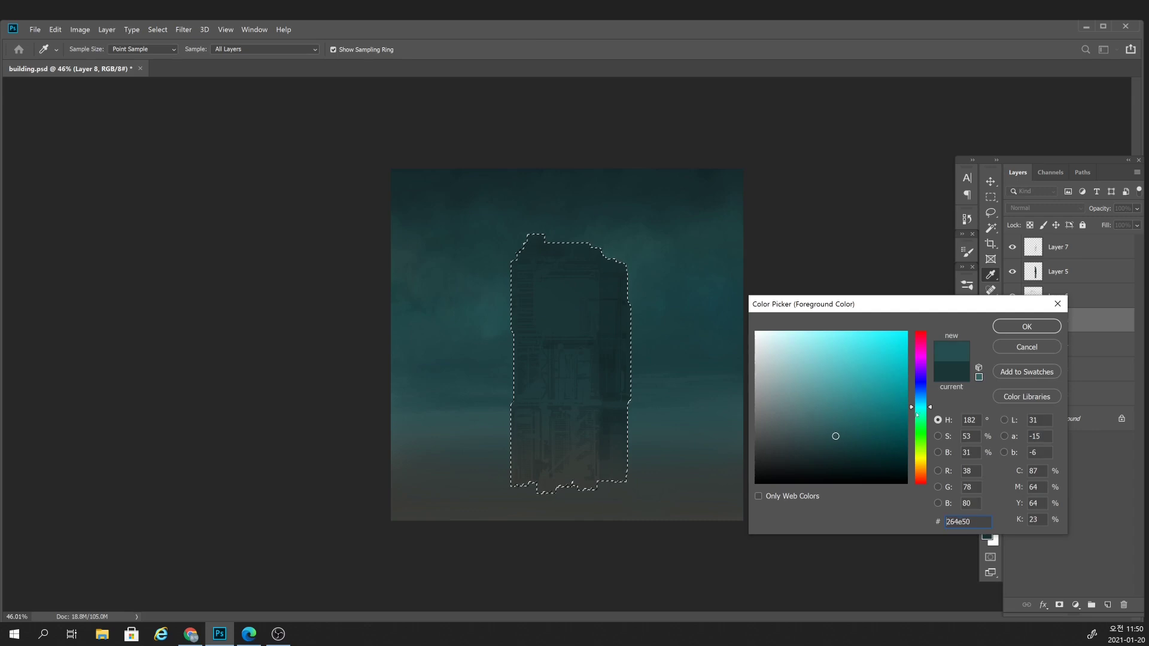
click(1027, 326)
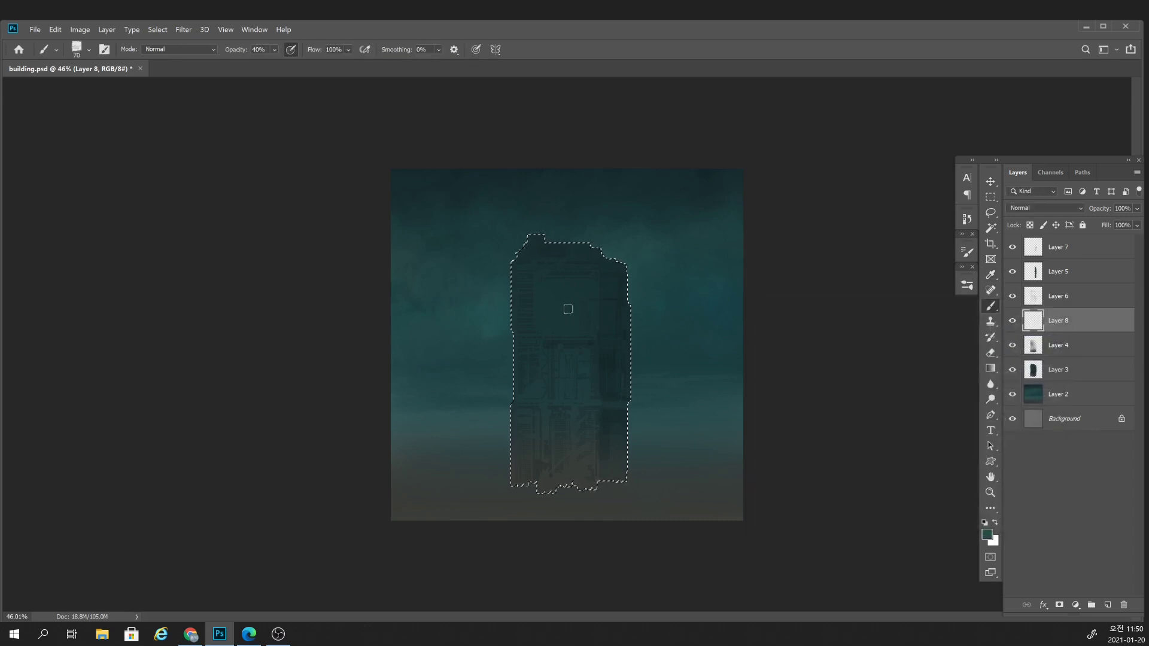
key(bracketright)
key(bracketright)
key(bracketright)
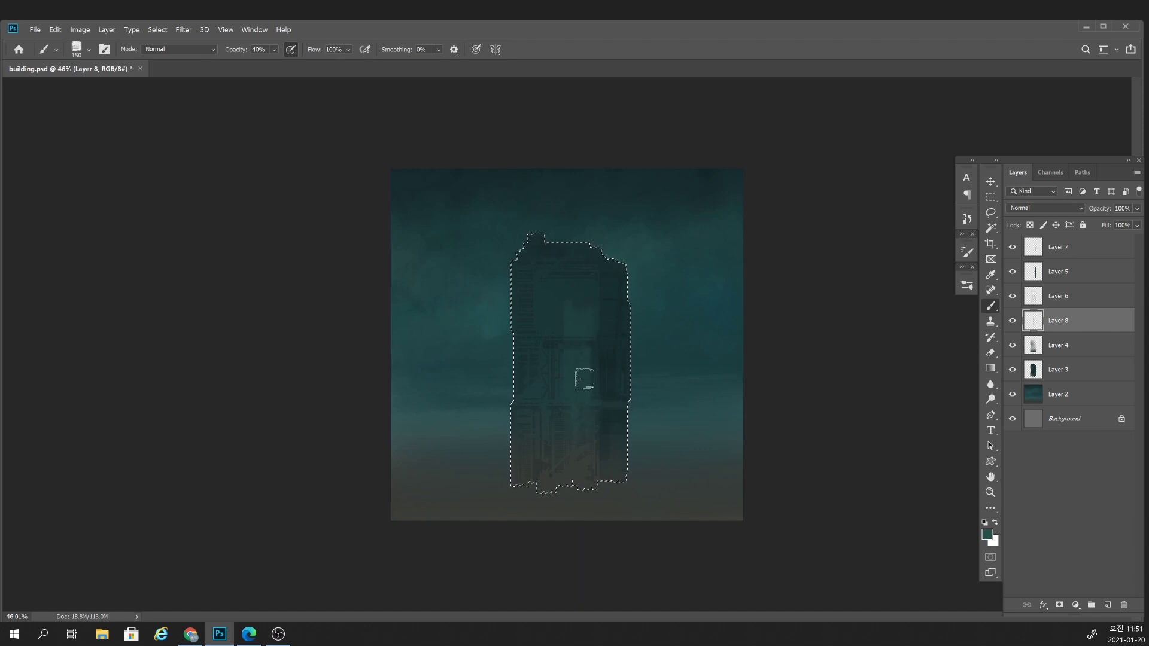
key(bracketright)
key(bracketright)
scroll(565, 457, down, 2)
scroll(561, 461, down, 3)
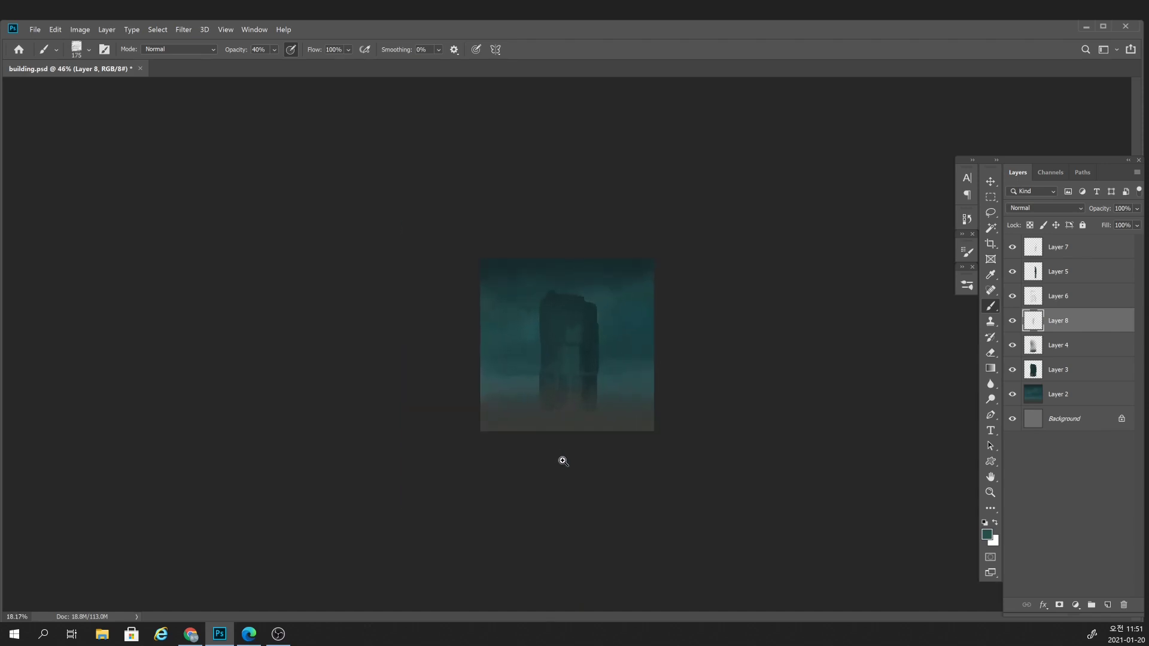
scroll(575, 456, up, 3)
Stamp lighter teal 326162 window details on the tower's middle and upper sections, then deselect.
click(987, 535)
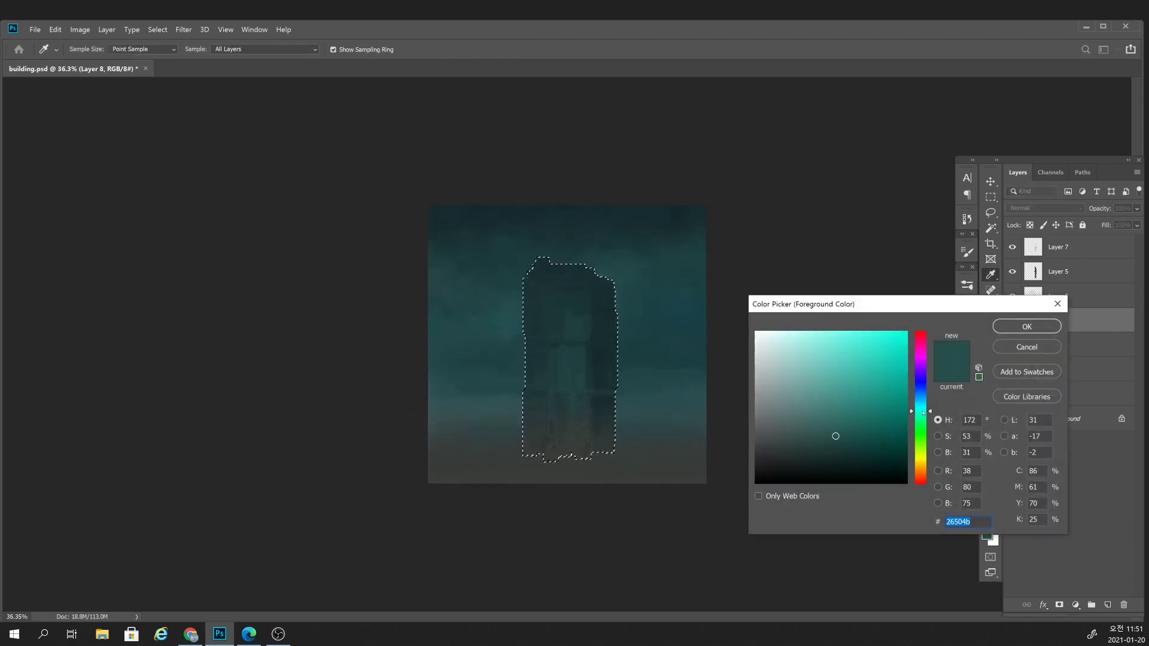
drag(923, 413, 924, 410)
click(831, 427)
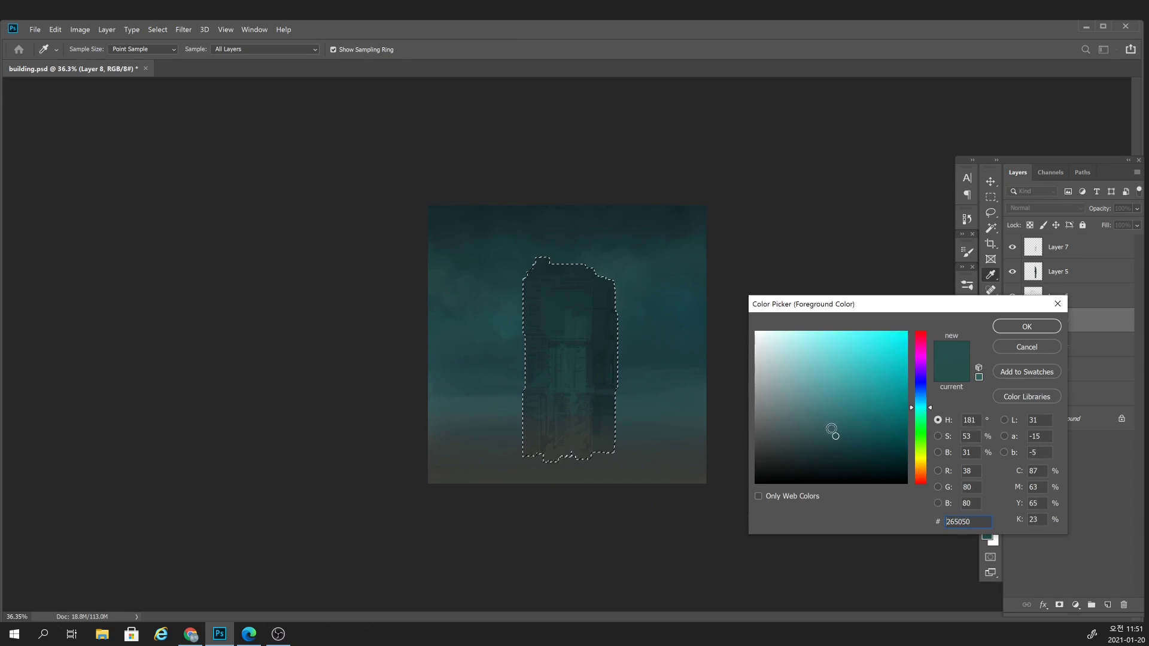
click(1027, 326)
drag(556, 375, 520, 398)
key(])
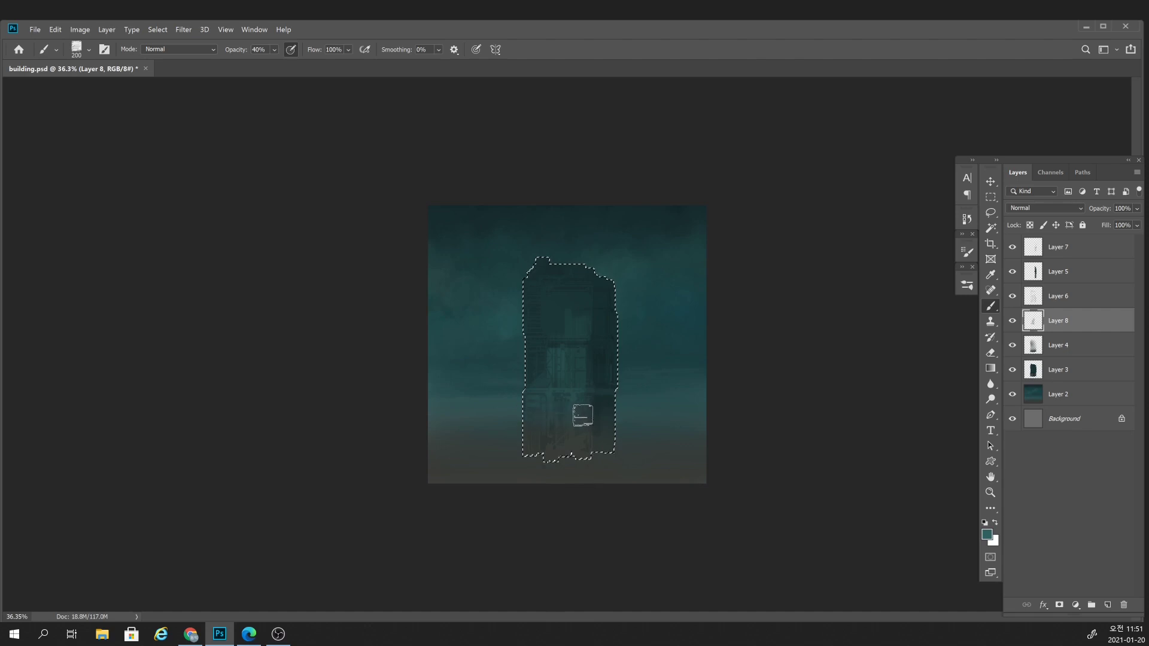
mouse_move(590, 347)
mouse_down()
mouse_move(566, 405)
mouse_move(577, 411)
mouse_move(582, 390)
mouse_up()
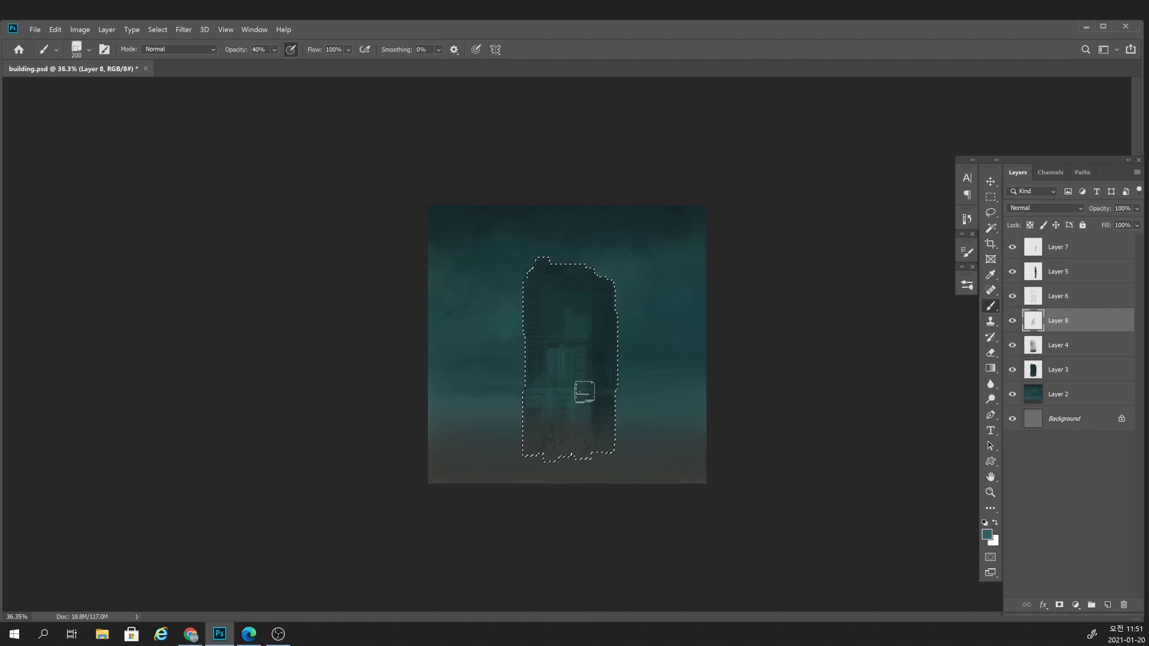
mouse_move(586, 323)
mouse_down()
mouse_move(546, 309)
mouse_move(582, 292)
mouse_move(581, 350)
mouse_up()
key([)
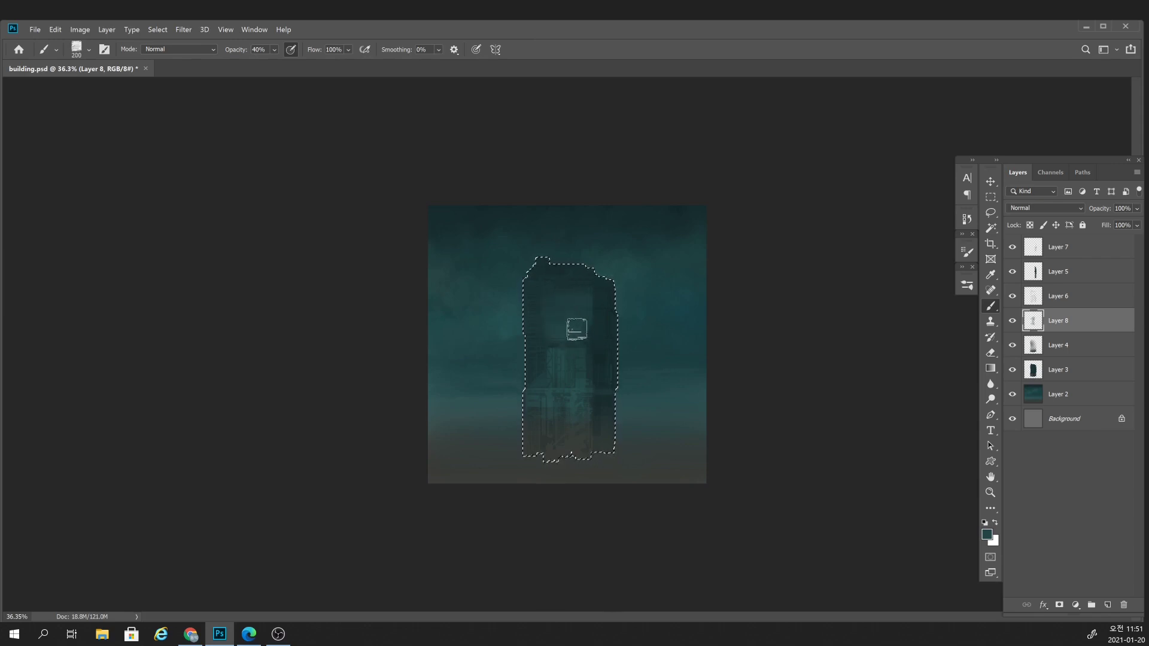
key(])
click(603, 458)
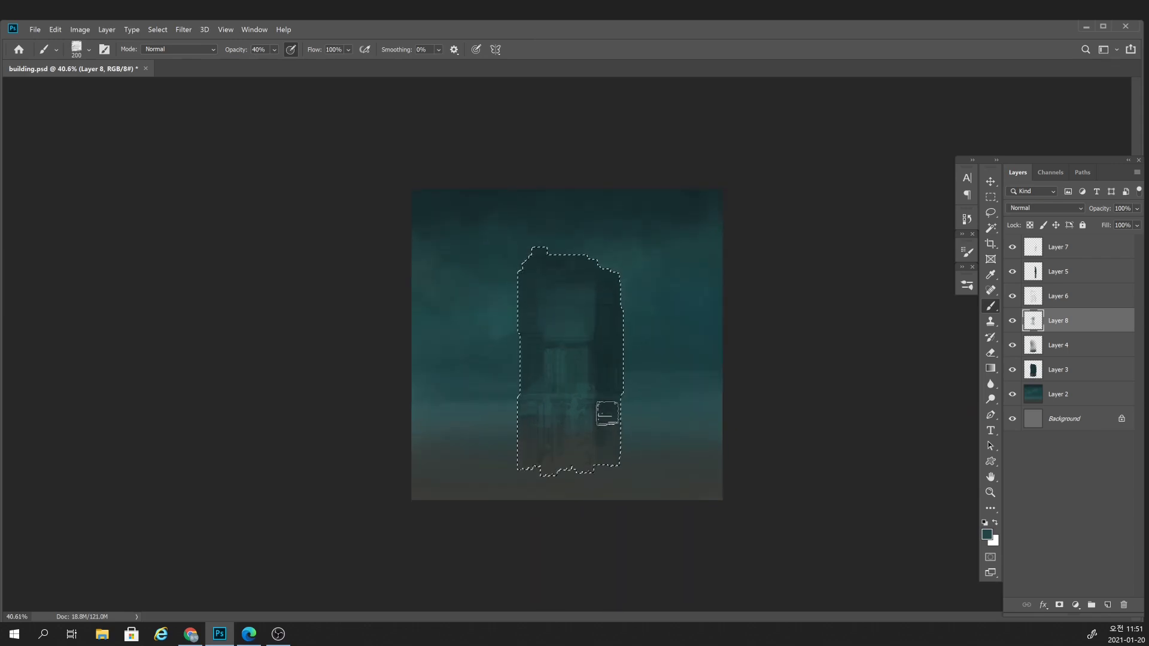
key(ctrl+d)
key(e)
right_click(563, 344)
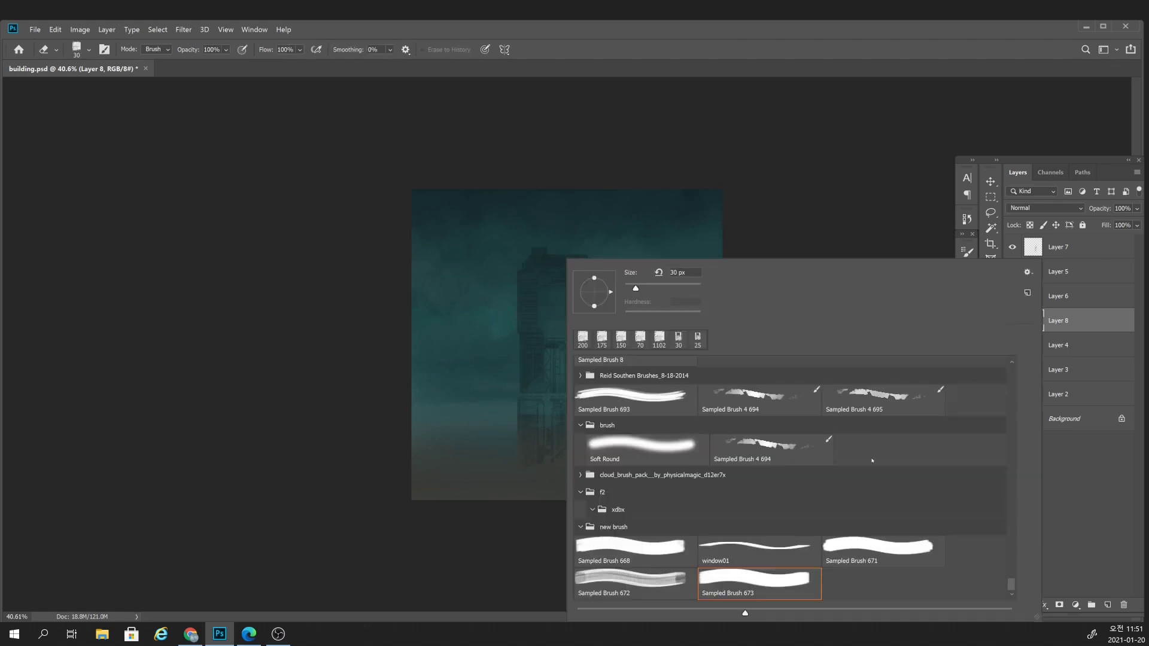
Erase Layer 8 over the tower's middle using Sampled Brush 673 at 40% opacity.
click(733, 571)
key(Return)
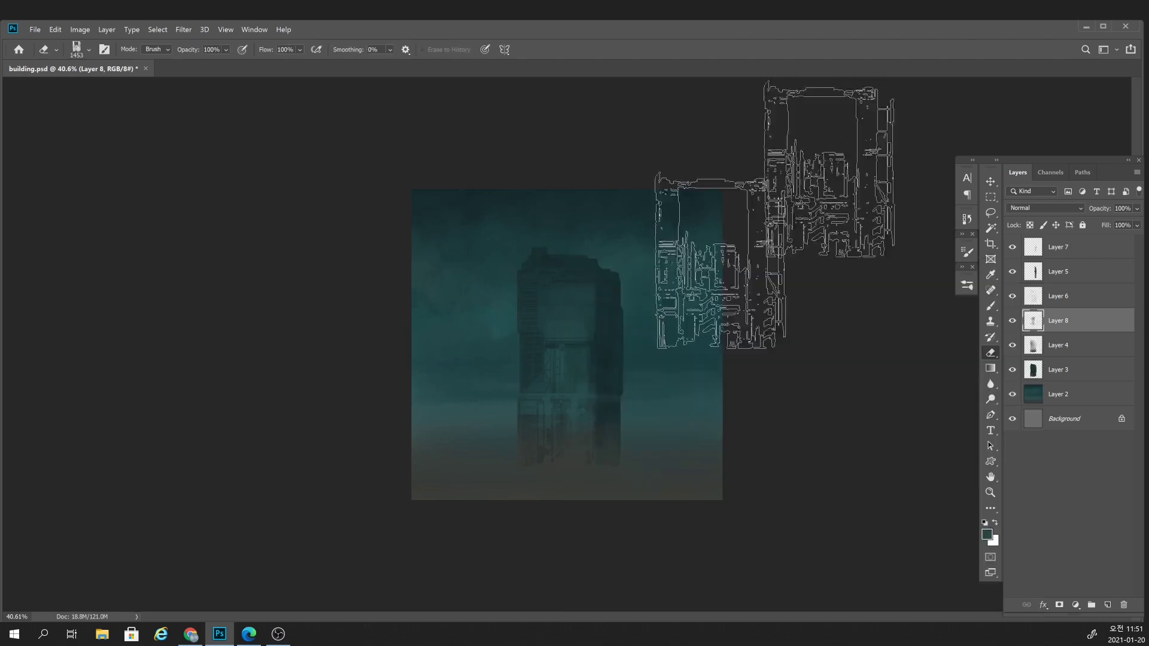
key(bracketleft)
key(bracketleft)
key(bracketleft)
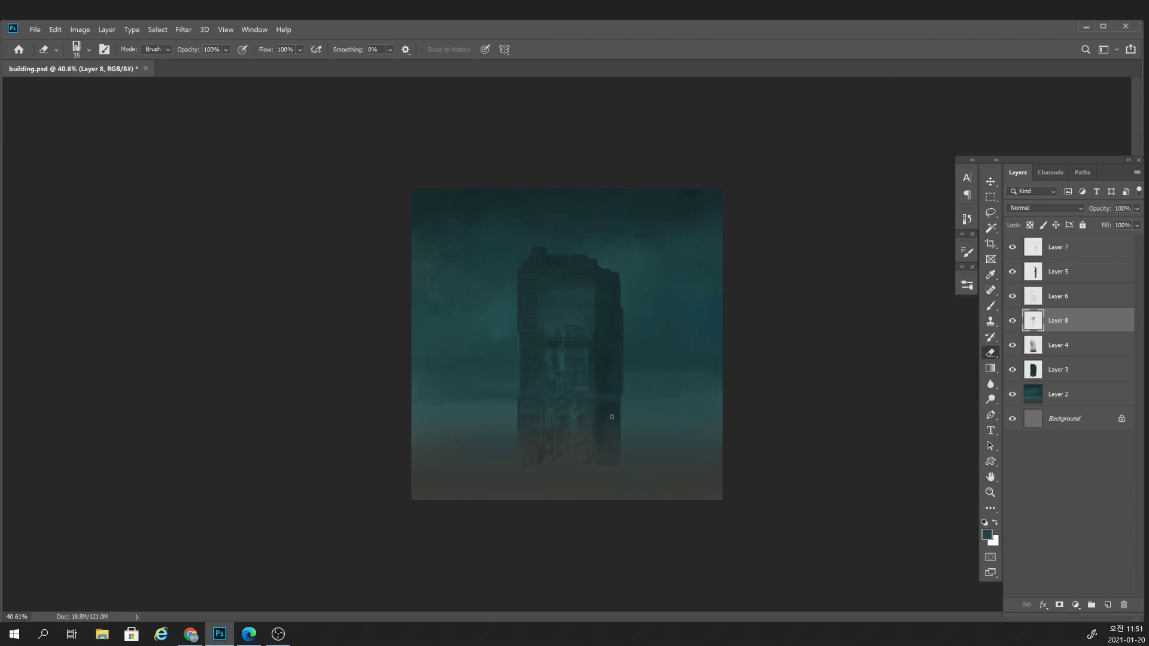
key(bracketright)
key(bracketright)
key(bracketright)
key(4)
key(bracketleft)
key(bracketleft)
key(bracketleft)
key(bracketleft)
key(bracketleft)
key(bracketleft)
key(bracketleft)
mouse_move(544, 301)
mouse_down()
mouse_move(587, 300)
mouse_move(584, 291)
mouse_up()
key(bracketleft)
key(bracketleft)
key(bracketleft)
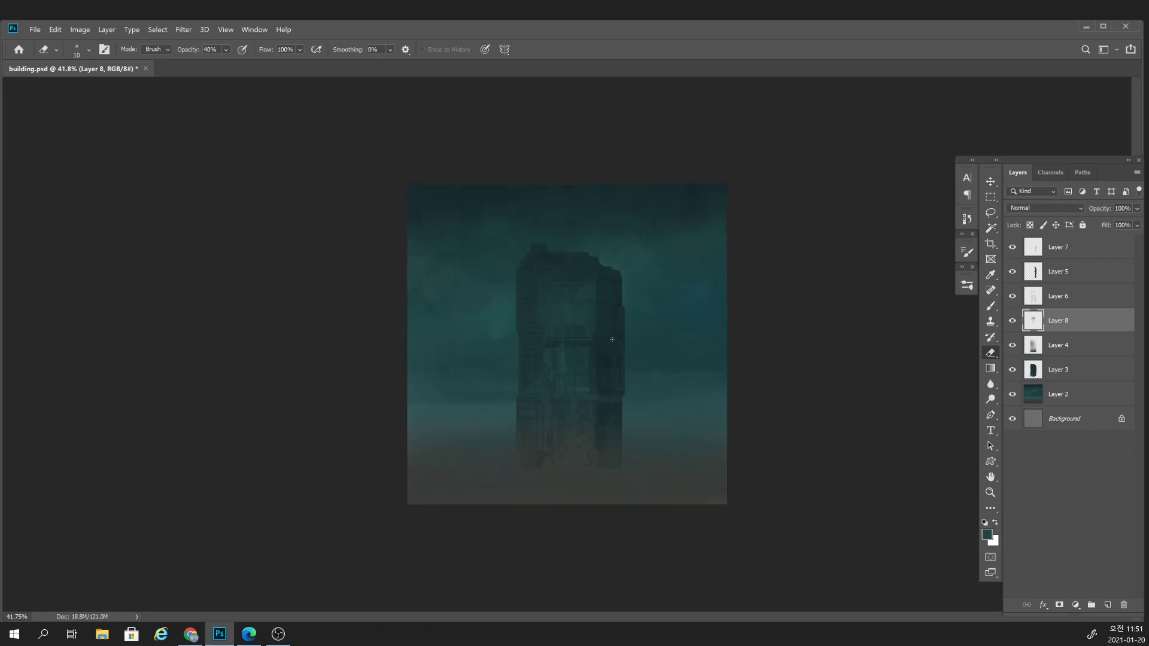
key(b)
key(e)
key(bracketright)
key(bracketright)
key(bracketright)
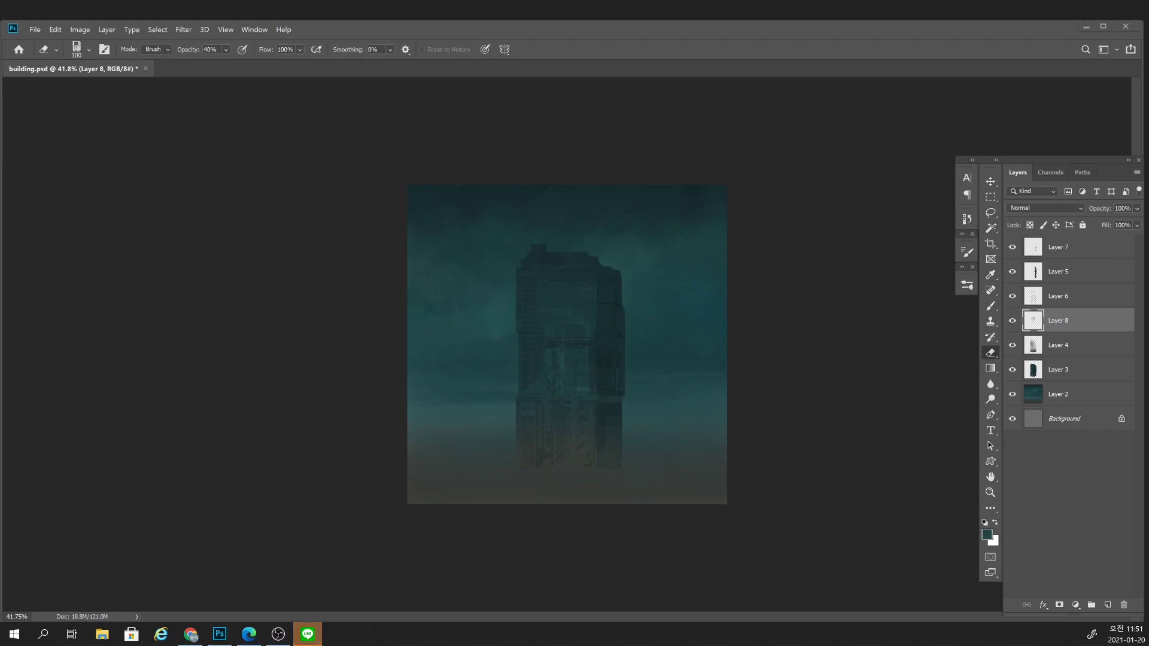
click(776, 156)
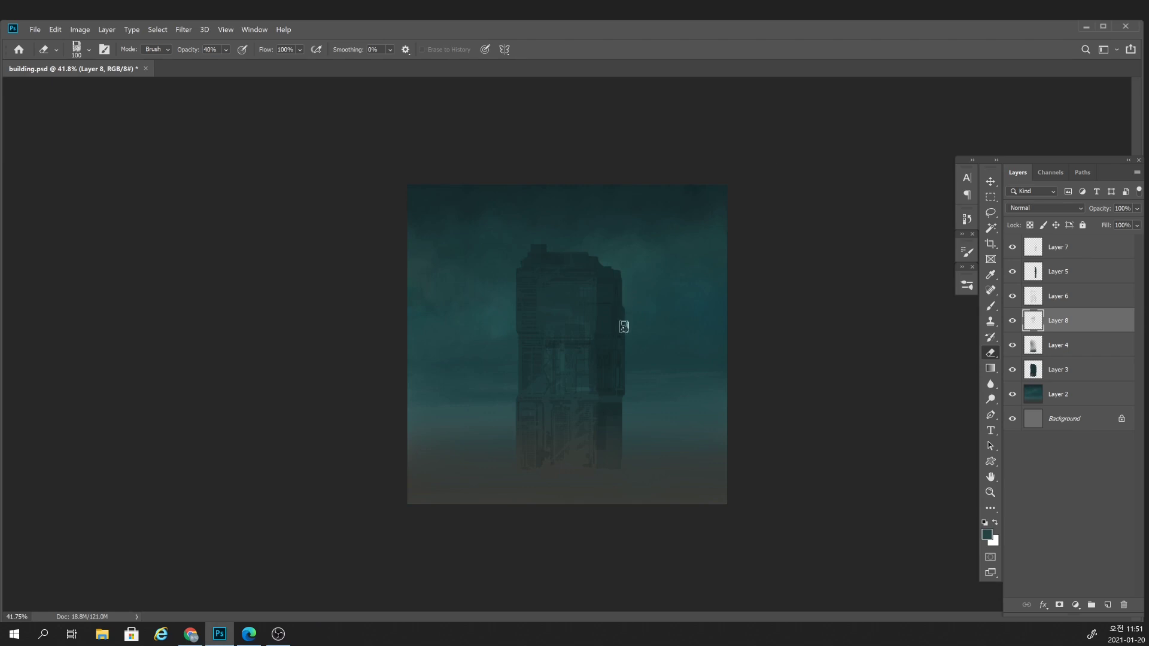
key(b)
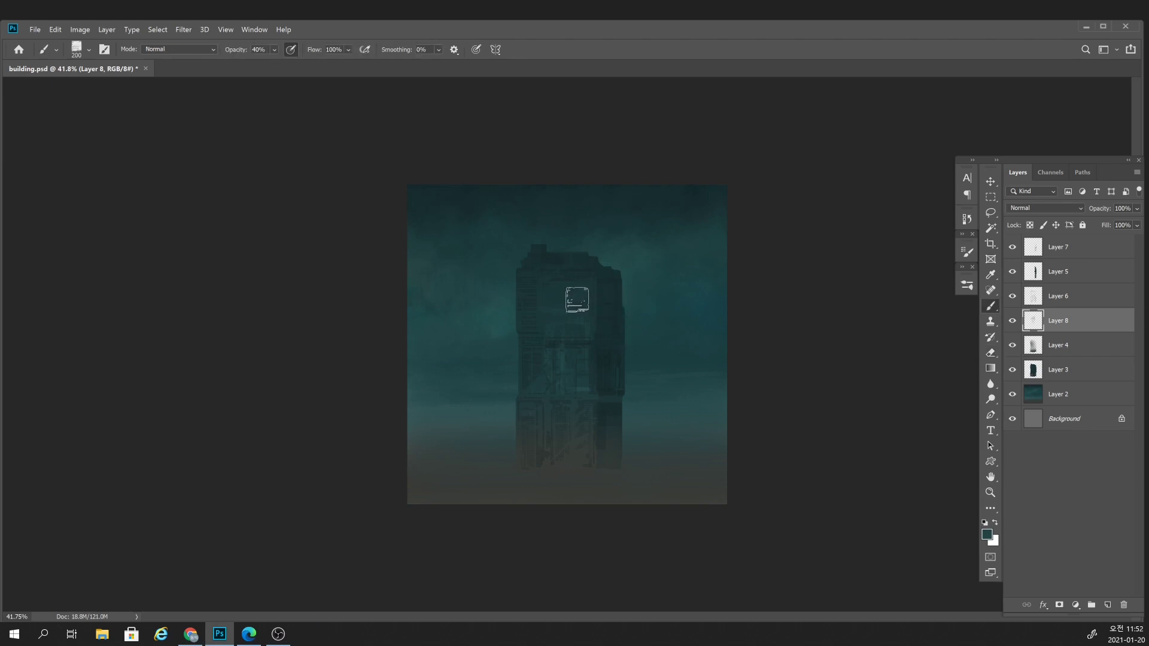
Add a new layer above Layer 7 and shrink the brush to a fine tip at full opacity.
click(1089, 251)
click(1108, 604)
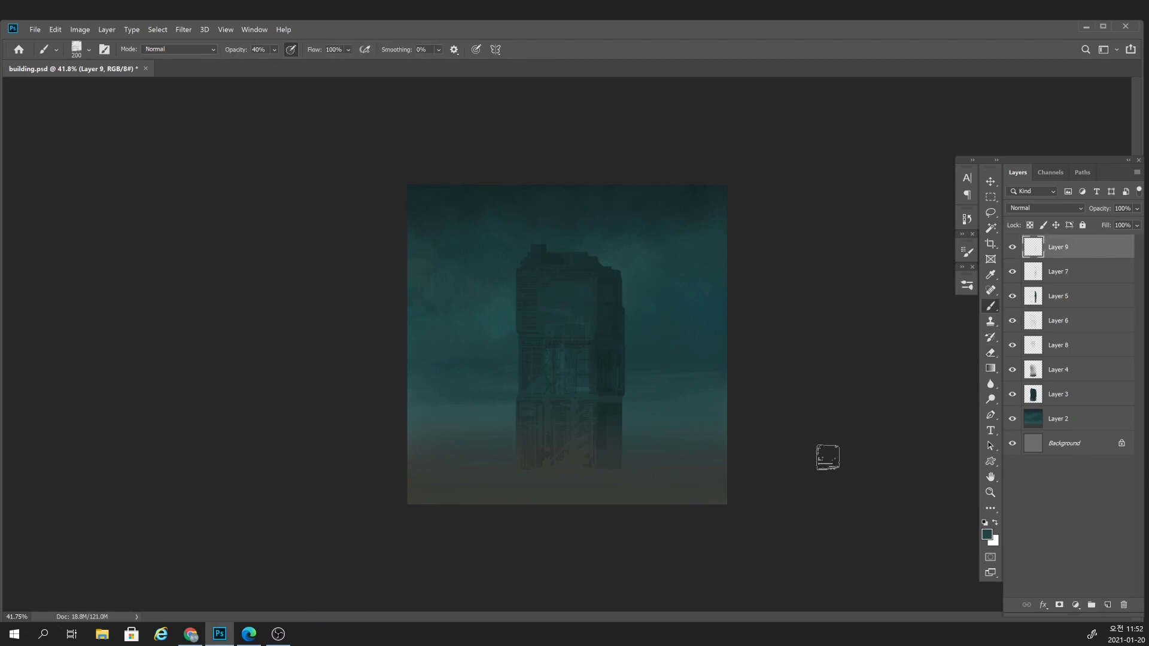
key(bracketleft)
scroll(578, 302, up, 3)
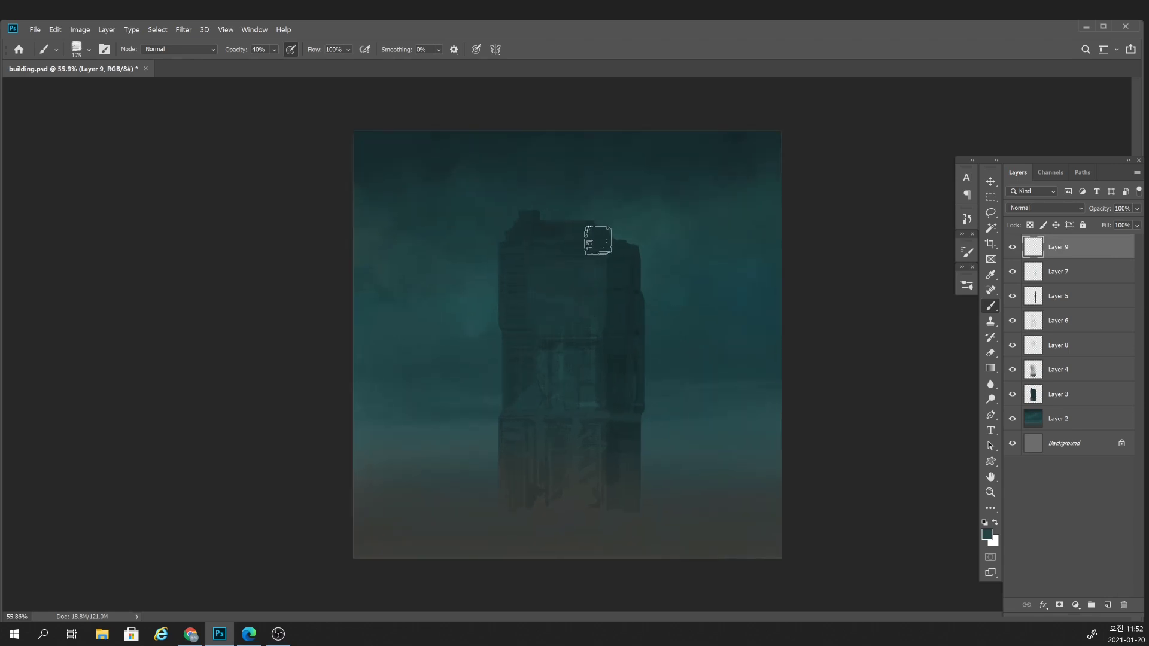
key(bracketleft)
key(bracketleft)
key(bracketleft)
key(bracketleft)
scroll(539, 236, up, 4)
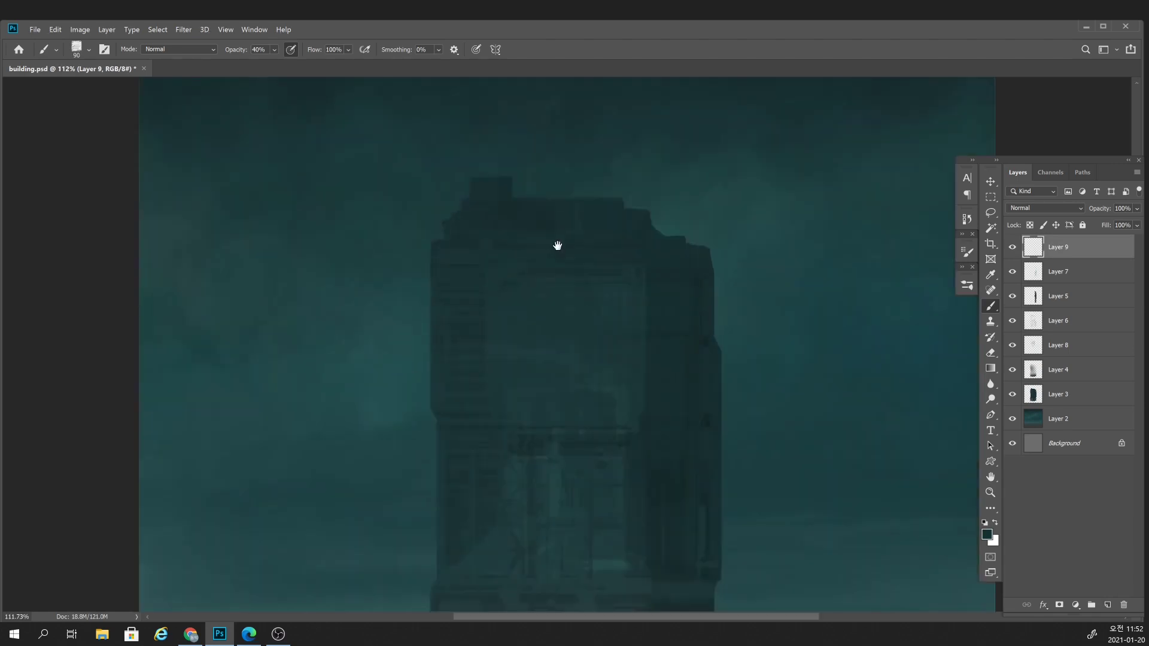
scroll(557, 246, up, 3)
key(0)
key(bracketleft)
key(bracketleft)
key(bracketleft)
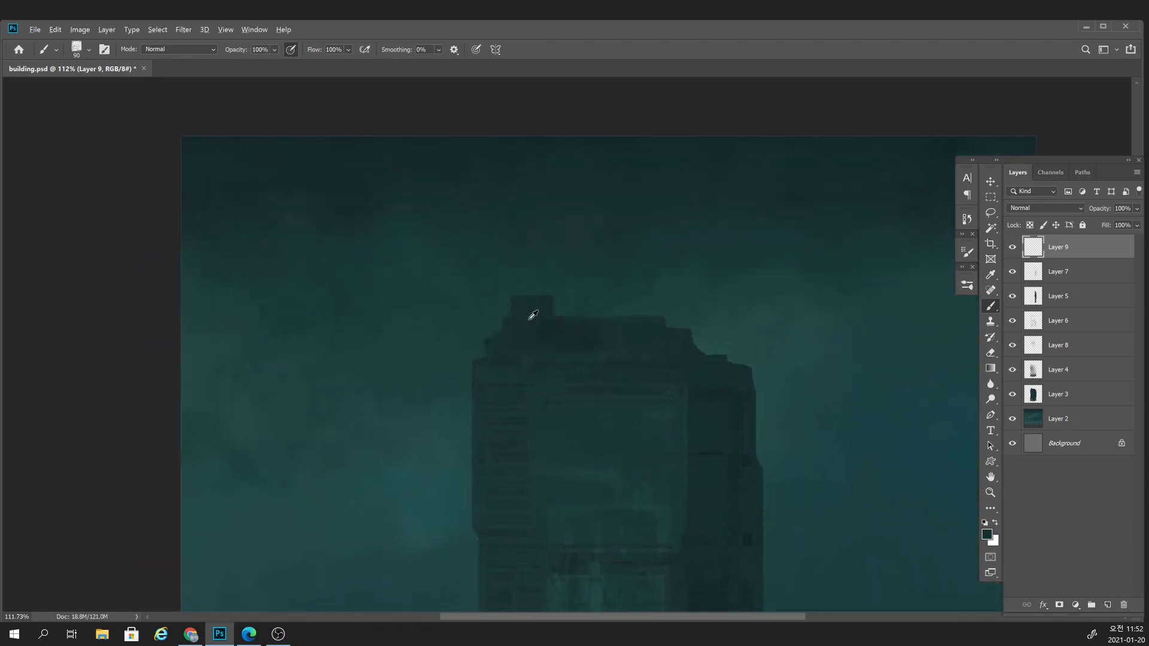
key(bracketleft)
key(bracketleft)
key(bracketleft)
Fine-tune the brush size, trying 25 and settling at 10.
scroll(598, 416, down, 5)
scroll(602, 281, up, 3)
scroll(602, 282, up, 1)
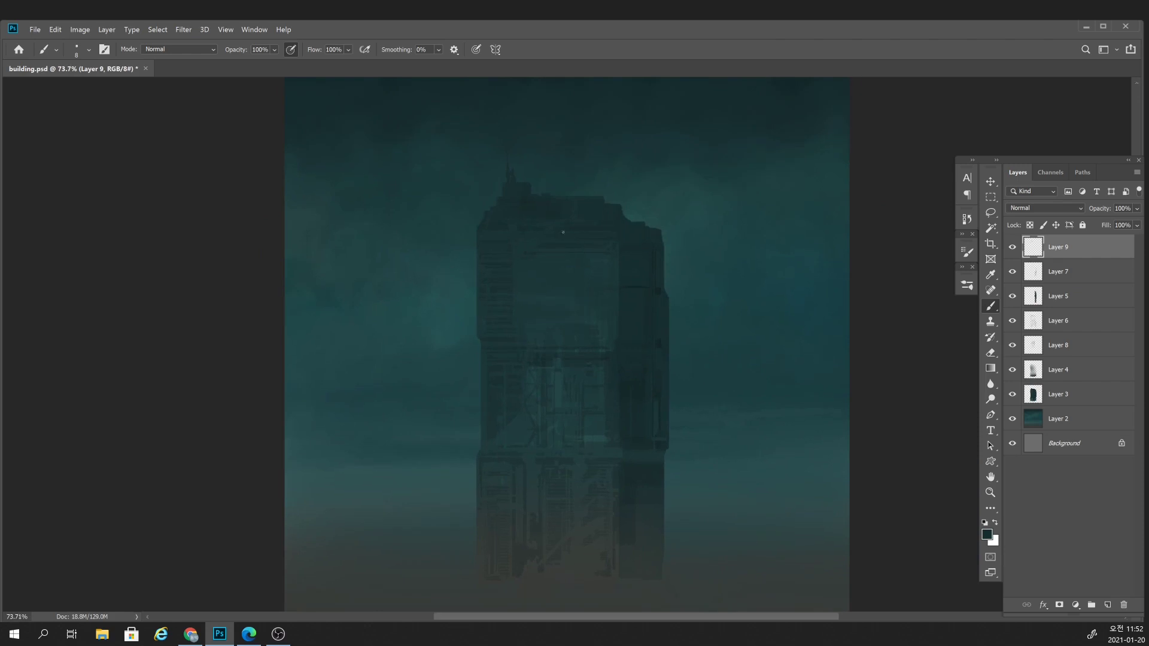
key(bracketright)
key(bracketright)
key(bracketright)
key(bracketleft)
key(bracketleft)
key(bracketleft)
key(bracketleft)
key(bracketleft)
key(bracketleft)
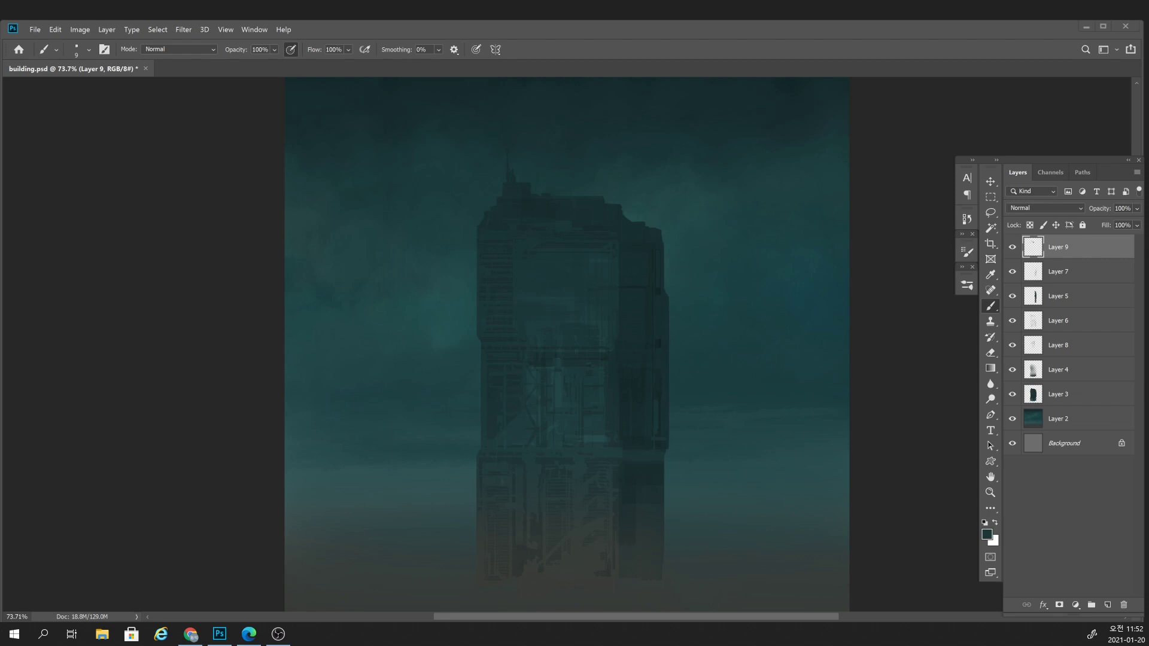
click(764, 44)
key(bracketright)
key(bracketright)
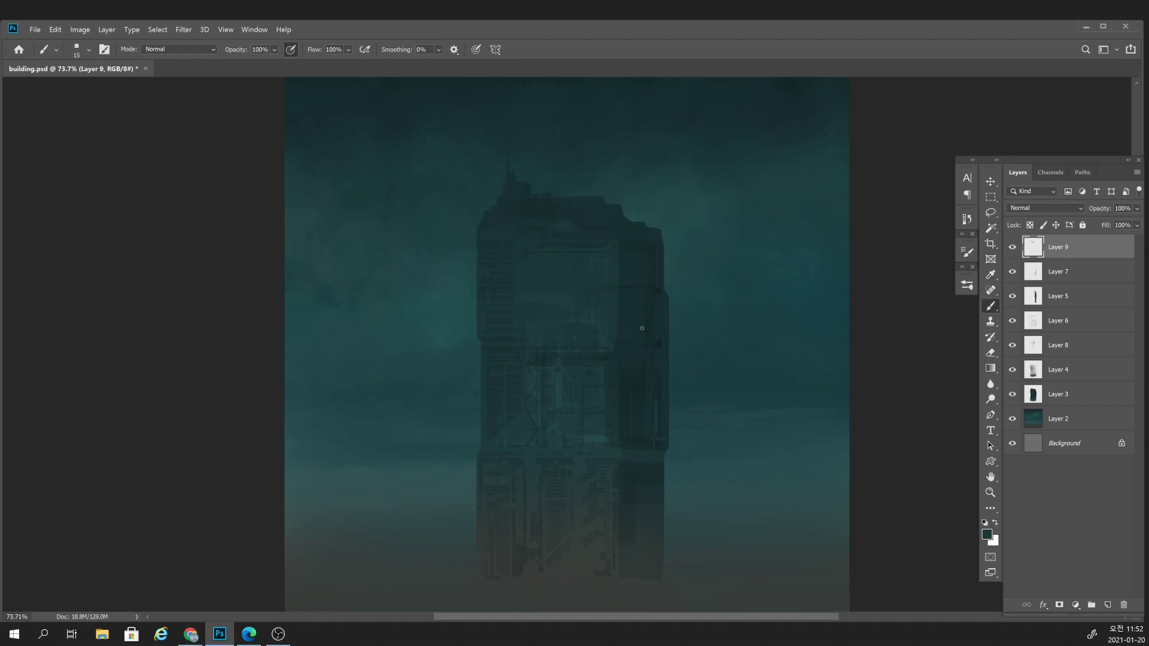
scroll(603, 419, down, 3)
scroll(608, 419, up, 1)
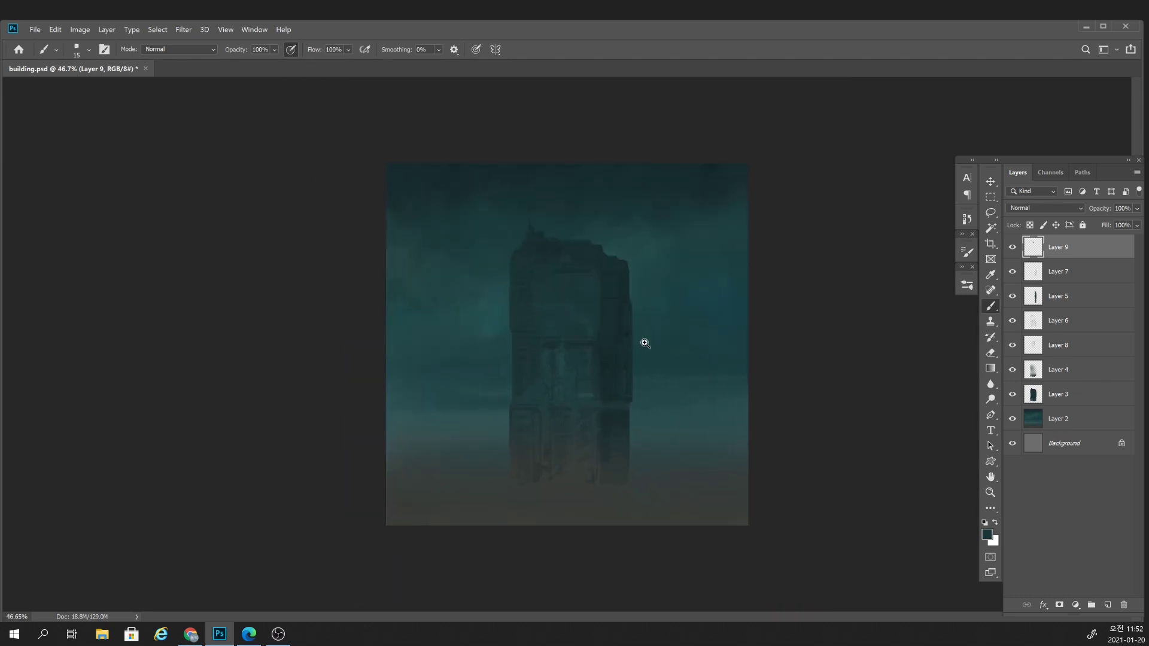
scroll(641, 335, up, 1)
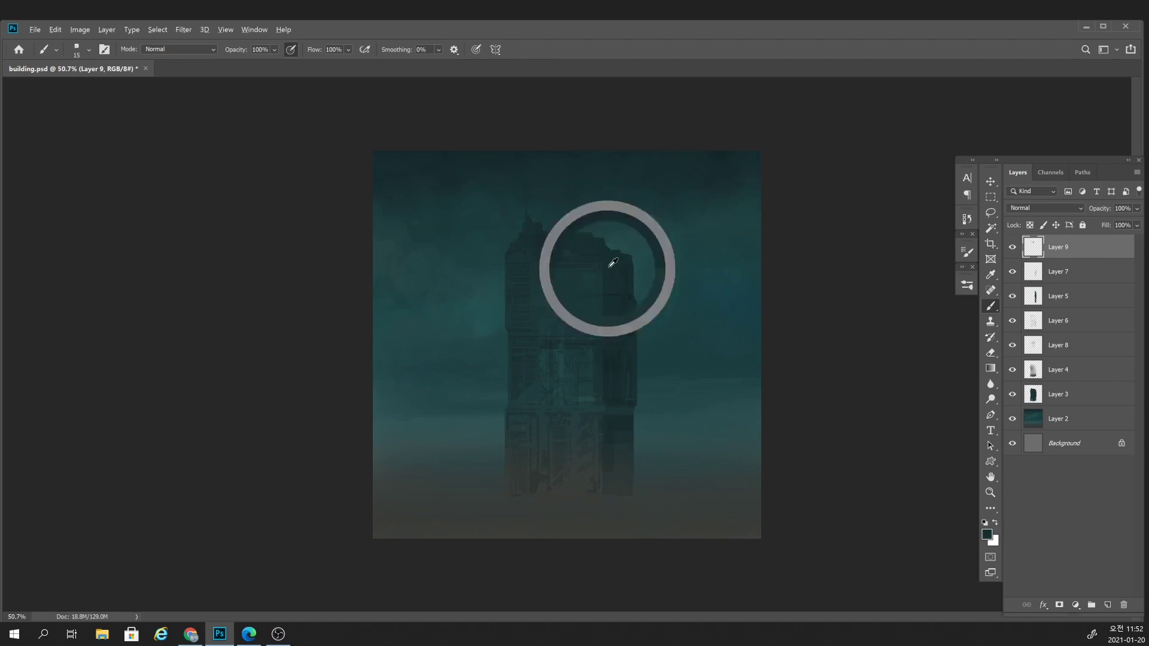
key(bracketright)
key(bracketleft)
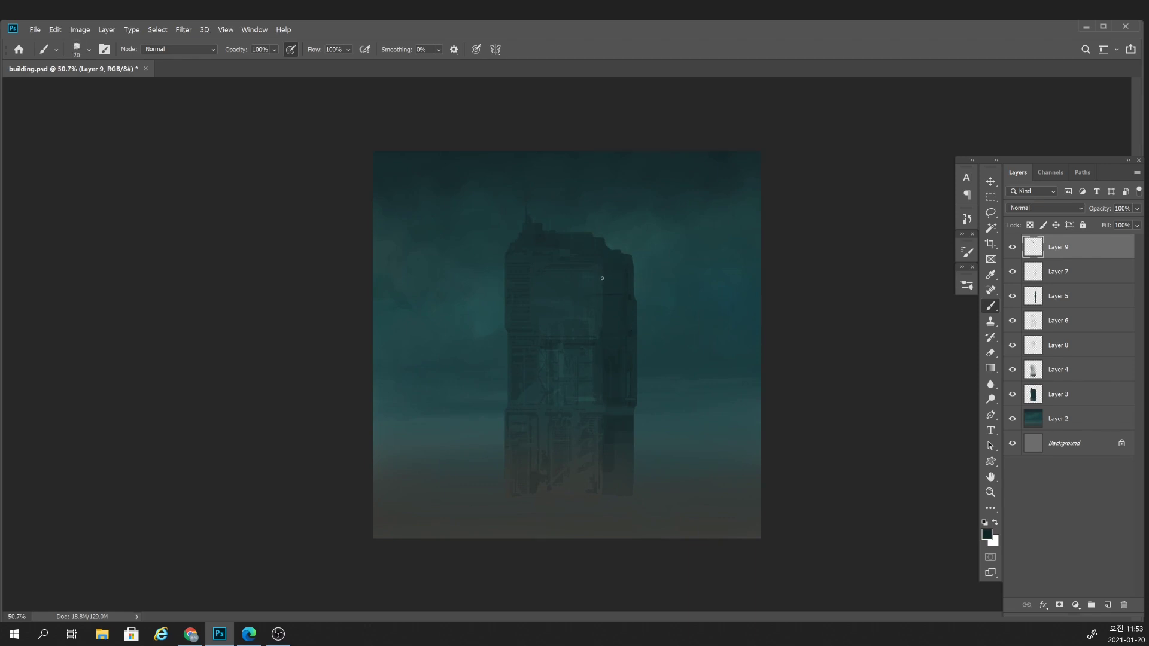
key(bracketleft)
Alt-click the tower to sample its dark tone as the foreground colour.
alt+click(608, 257)
scroll(646, 351, down, 3)
scroll(615, 389, up, 3)
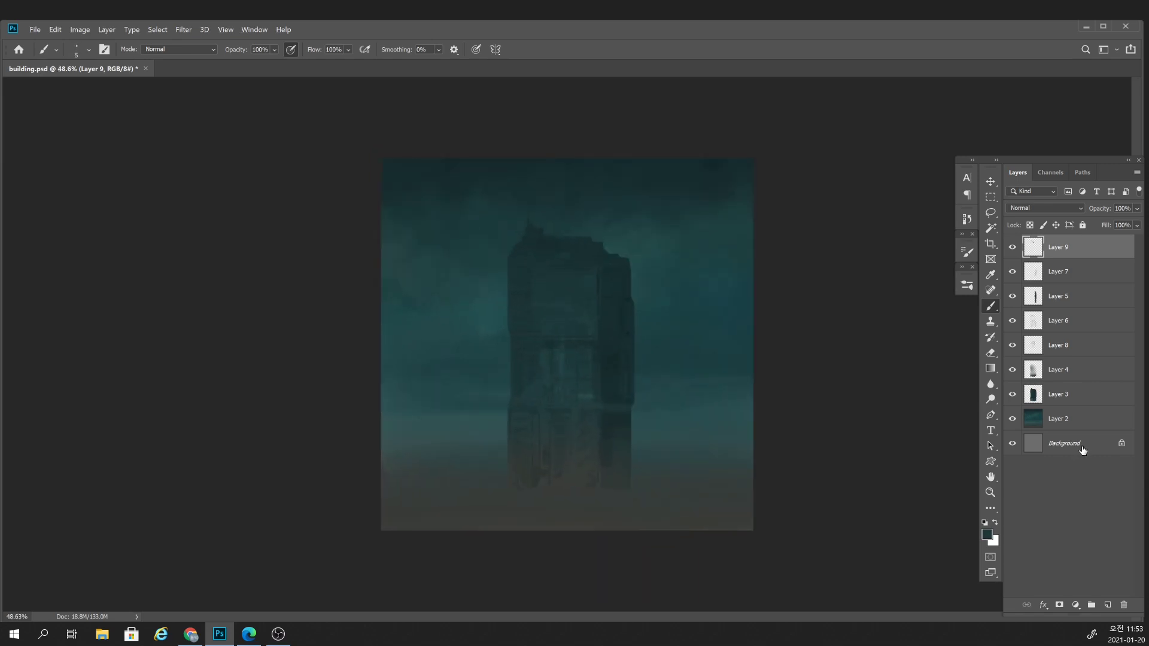
Add Layer 10 and enable Dual Brush and Shape Dynamics with a 171 px brush size.
click(1108, 605)
click(967, 251)
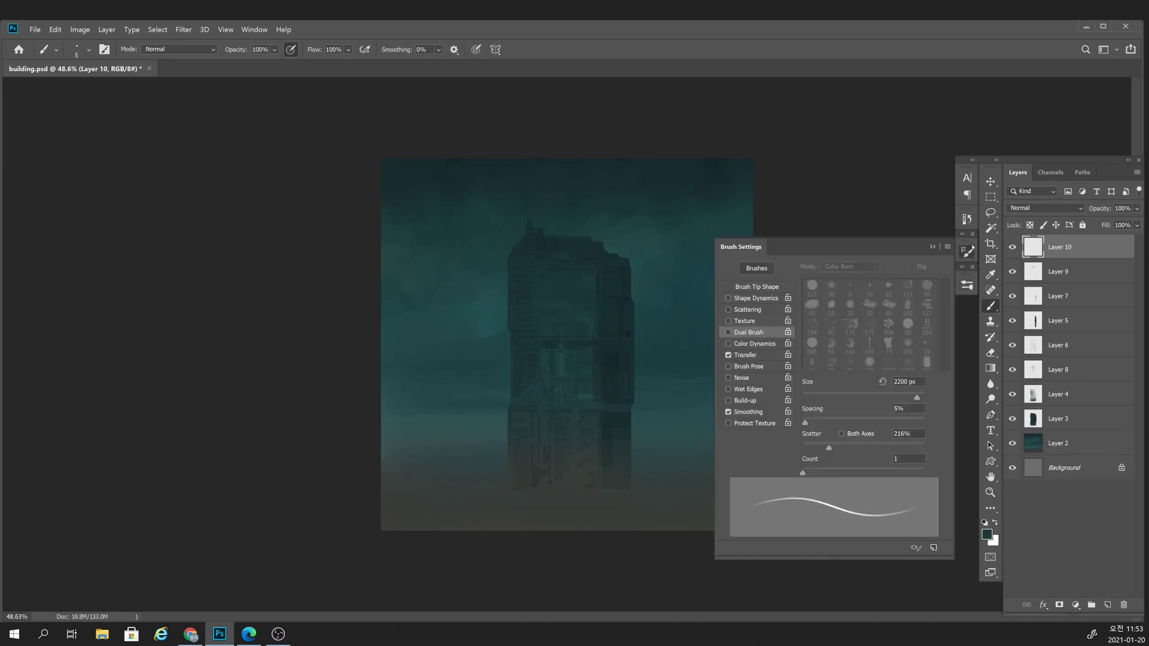
click(780, 337)
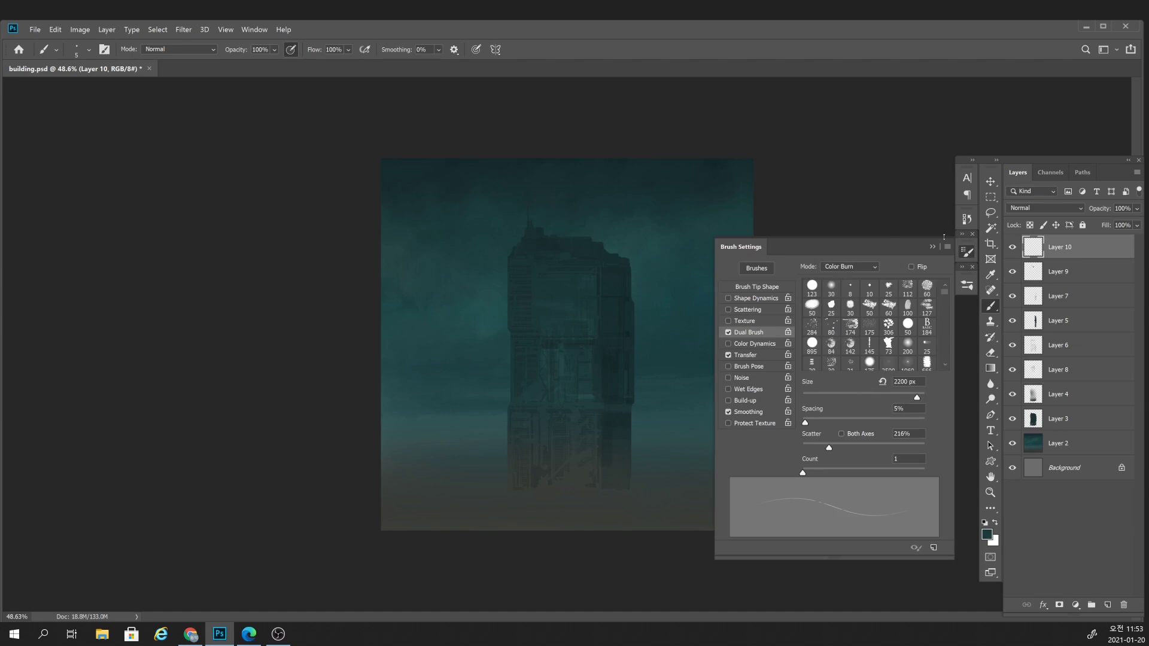
click(967, 285)
double_click(796, 406)
drag(916, 398, 885, 397)
click(933, 247)
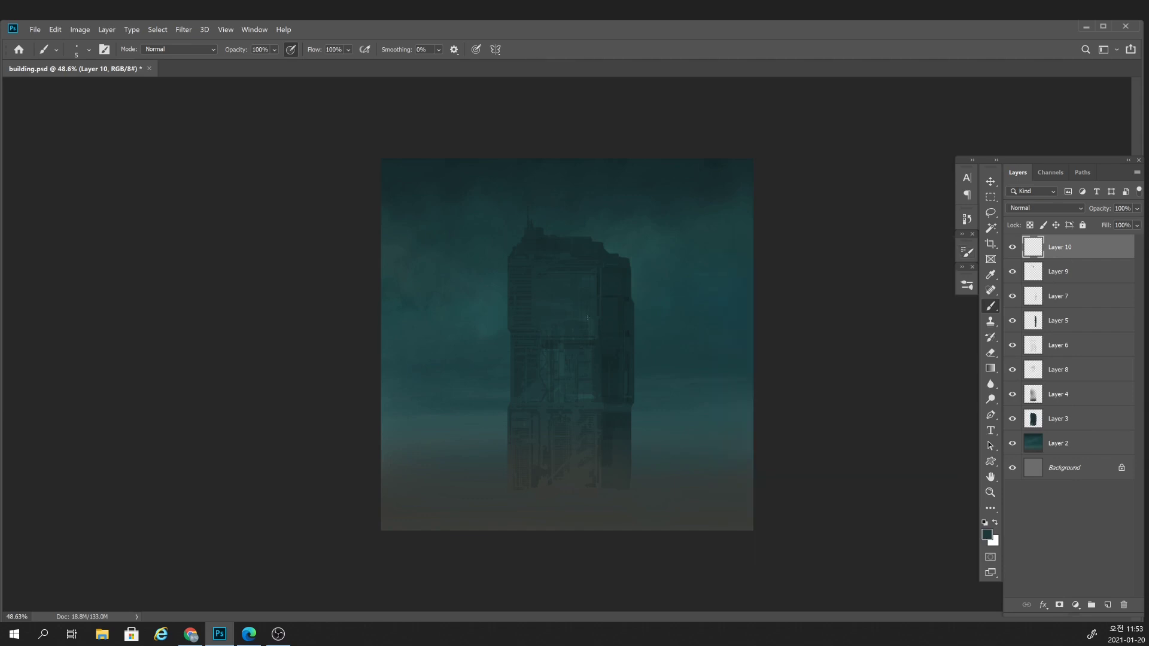
Set the foreground colour to a green shade.
click(987, 536)
drag(920, 409, 921, 427)
click(837, 413)
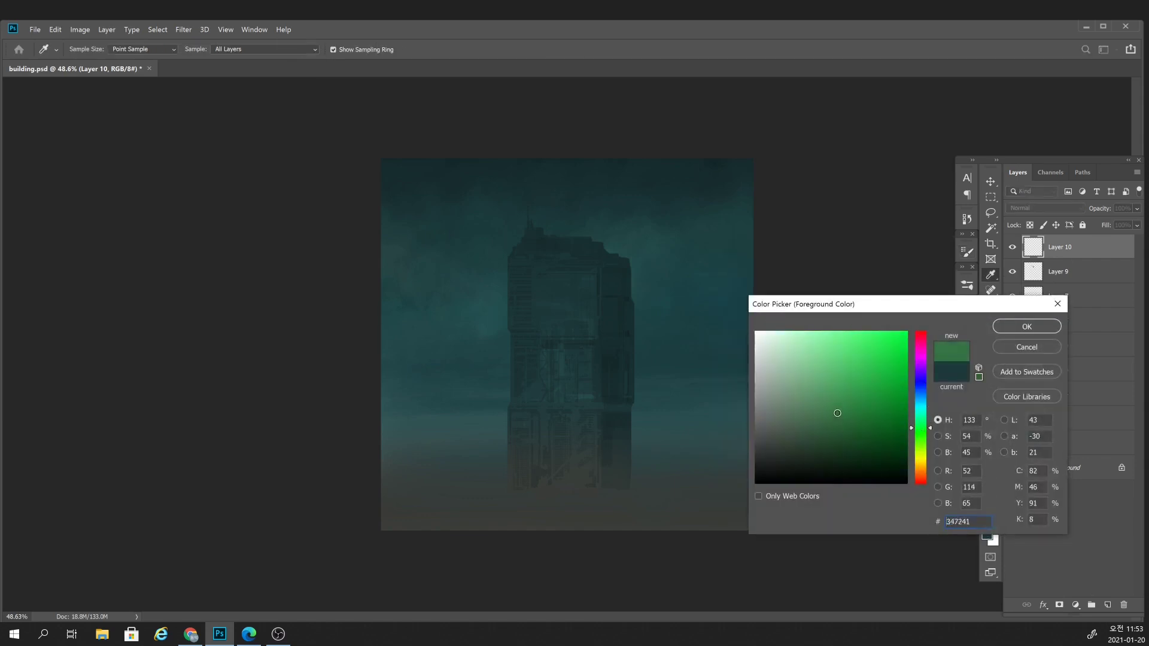
drag(837, 413, 811, 402)
click(1017, 326)
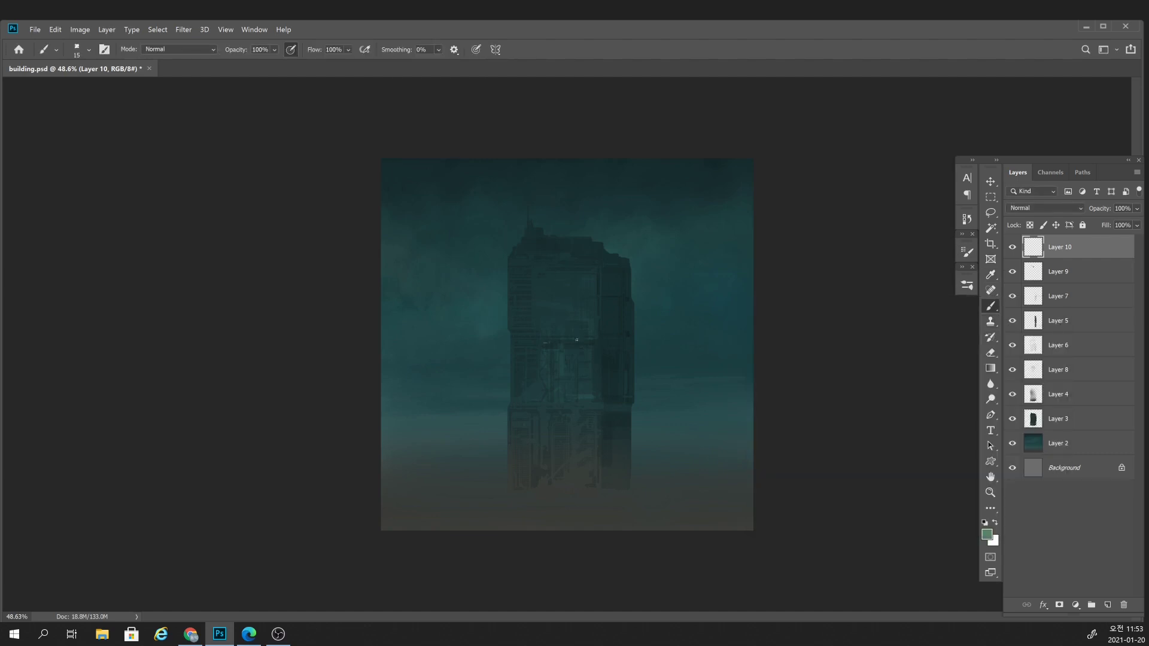
Paint thin glowing green window lines across the tower's middle band and upper section.
scroll(577, 340, up, 3)
key(bracketleft)
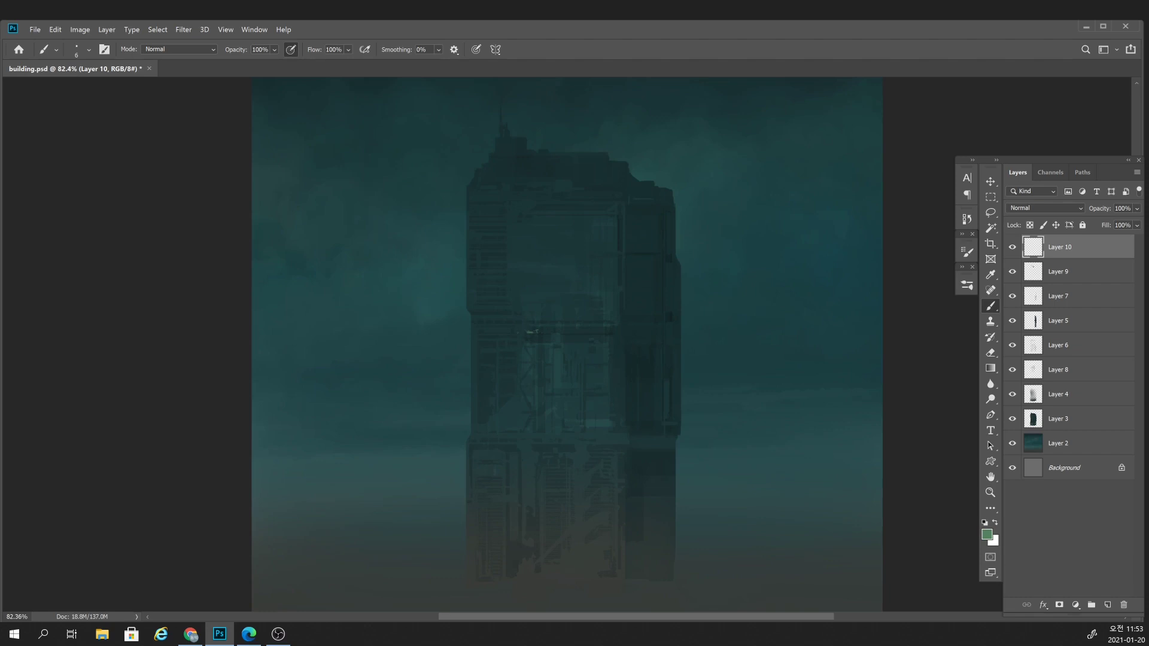
mouse_move(536, 331)
mouse_down()
mouse_move(524, 331)
mouse_move(595, 331)
mouse_up()
scroll(599, 365, down, 3)
scroll(584, 379, up, 3)
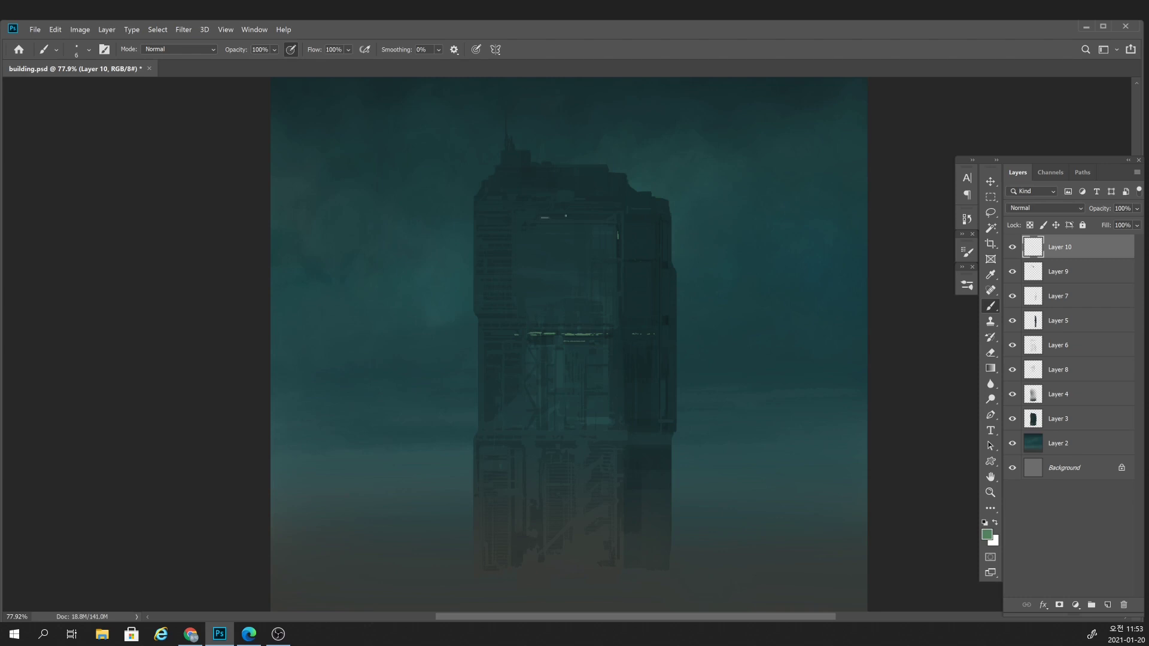
drag(553, 217, 569, 217)
scroll(575, 207, down, 3)
scroll(599, 341, up, 3)
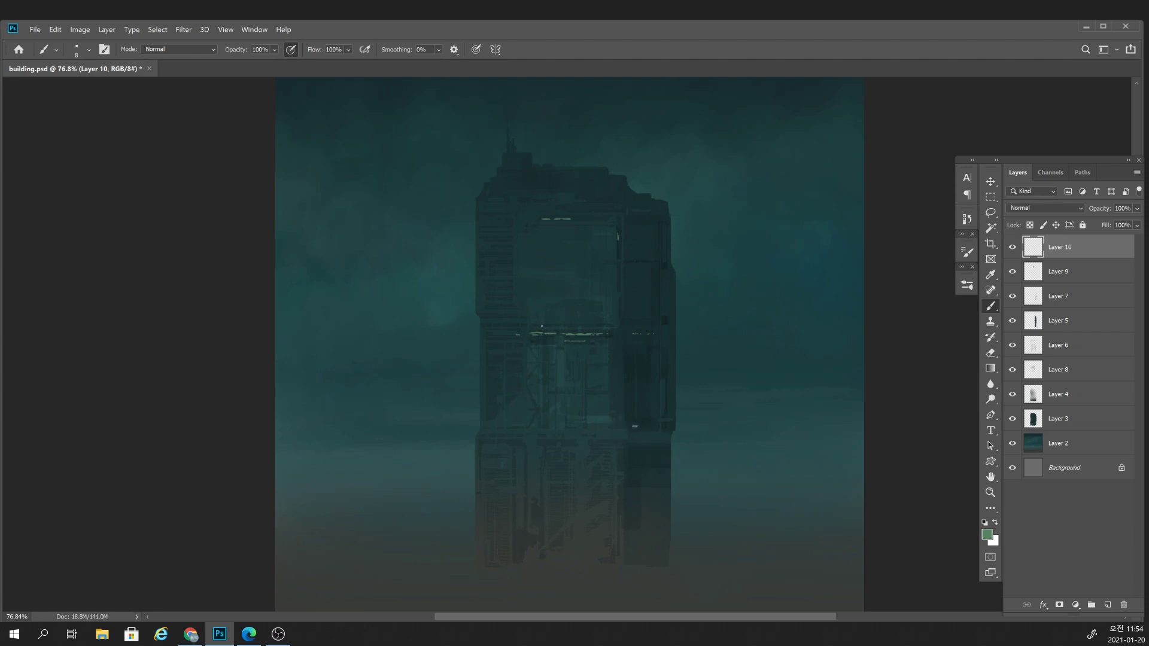
drag(541, 326, 592, 326)
drag(505, 326, 524, 328)
scroll(638, 388, down, 5)
scroll(620, 410, down, 1)
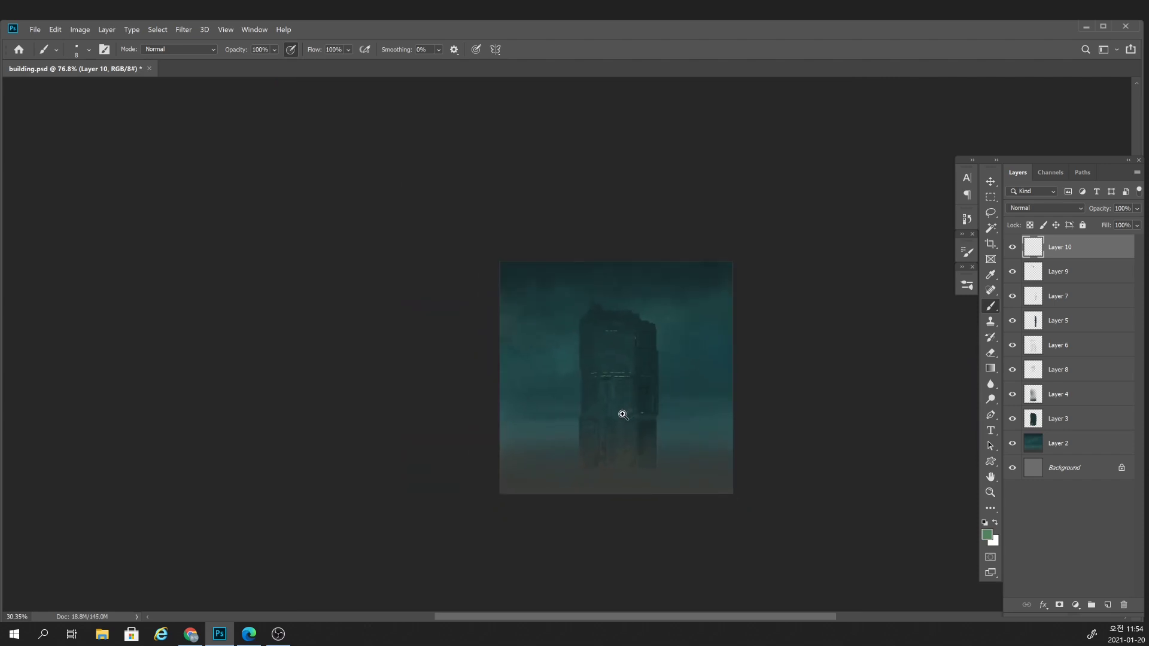
scroll(621, 411, down, 2)
scroll(619, 413, up, 8)
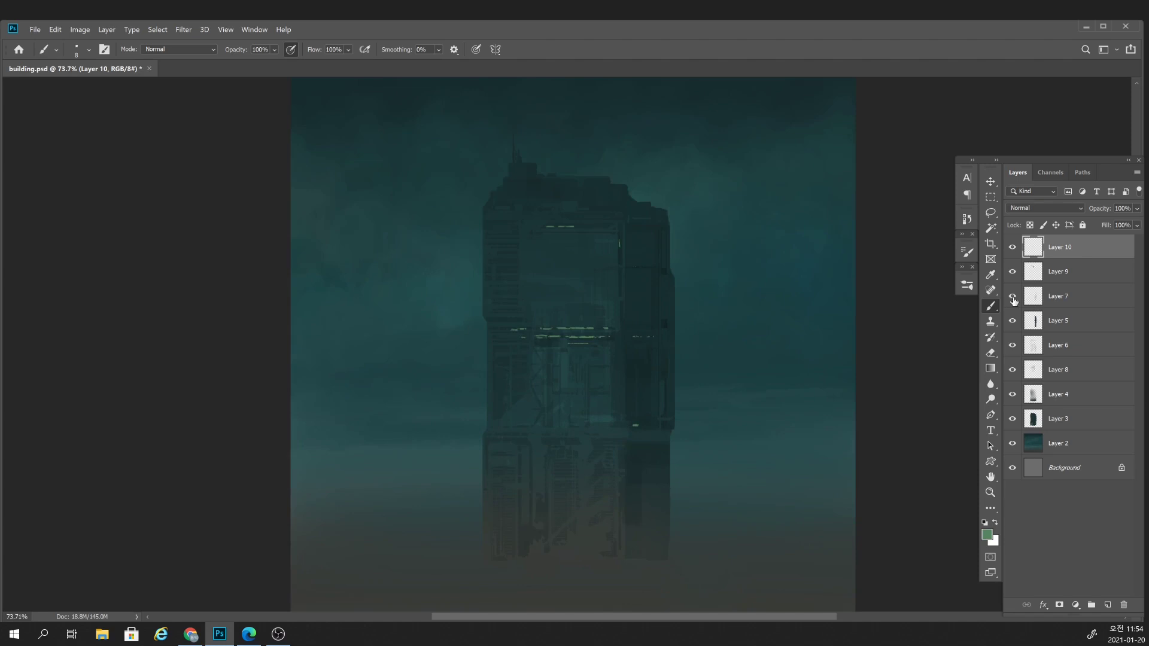
Brighten the lit window band with a lighter green accent.
click(987, 535)
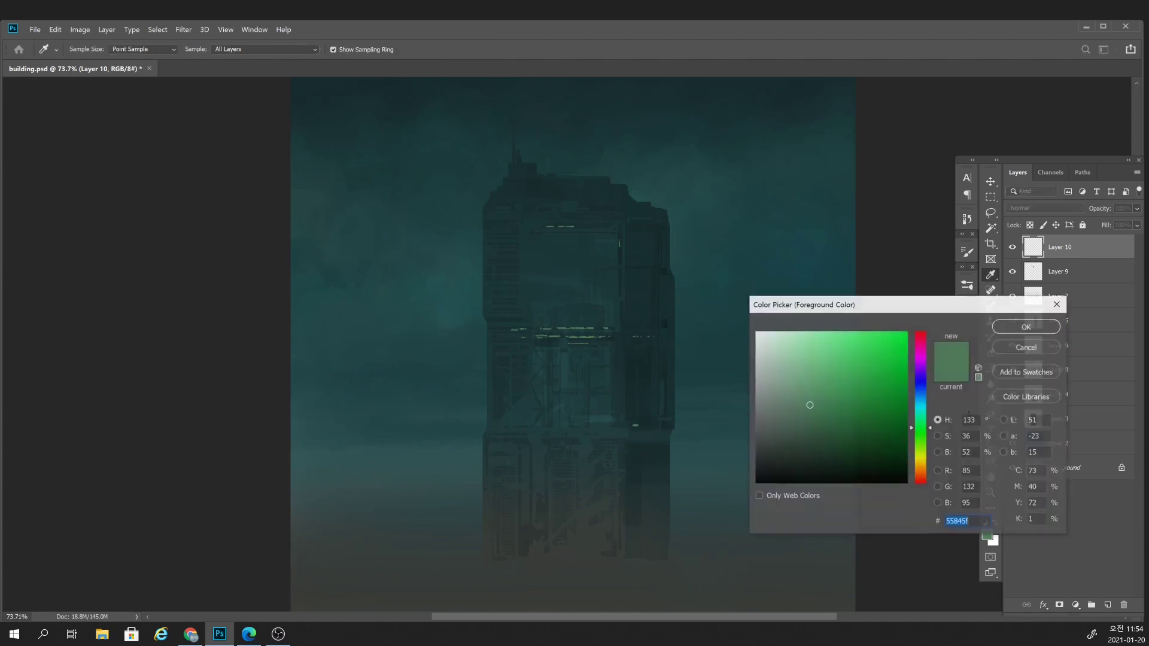
click(803, 374)
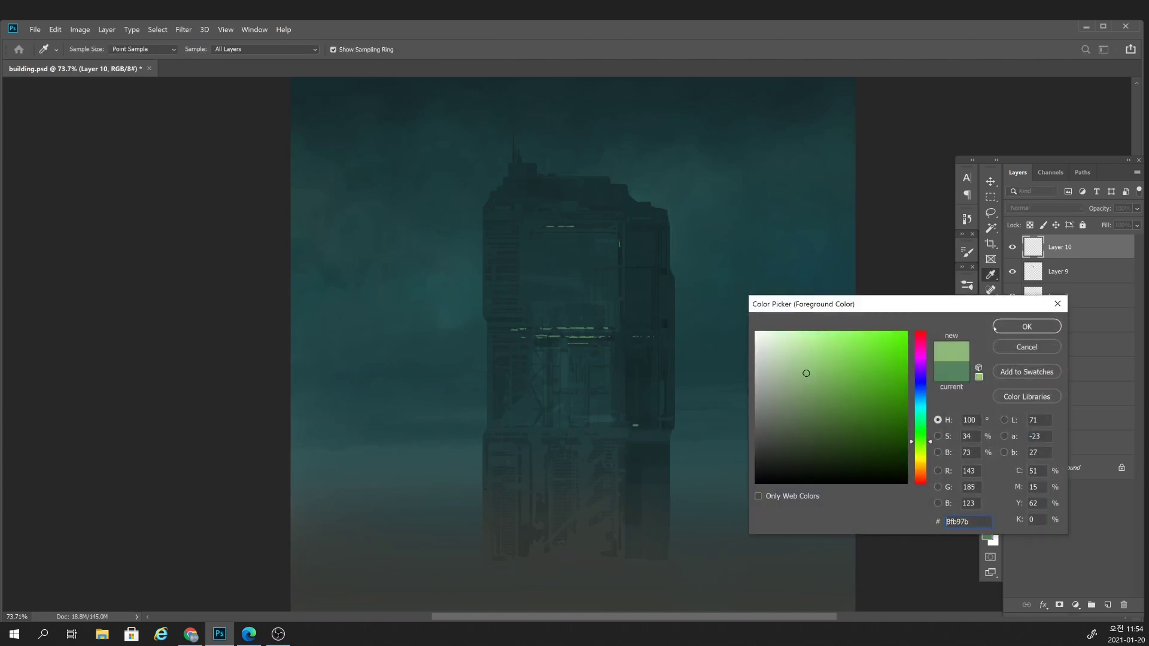
click(1027, 326)
scroll(566, 328, up, 2)
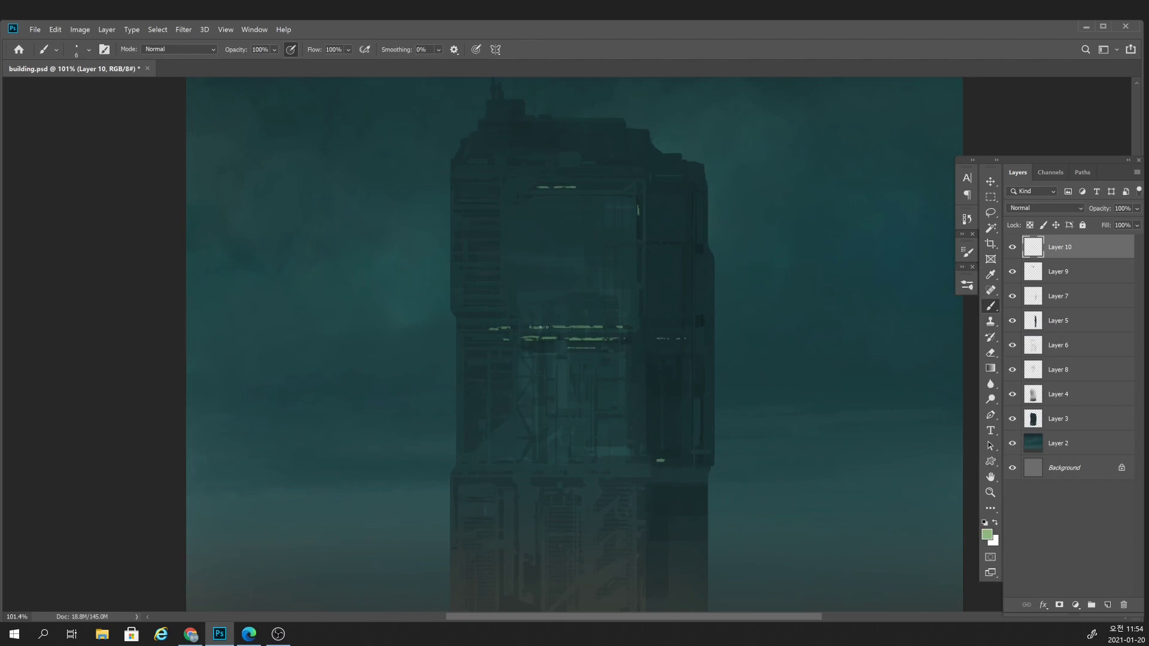
drag(571, 326, 585, 327)
mouse_move(604, 339)
mouse_down()
mouse_move(615, 339)
mouse_move(585, 339)
mouse_up()
drag(554, 338, 557, 339)
Set the eraser to full opacity at size 40, then return to a 30 px brush.
key(e)
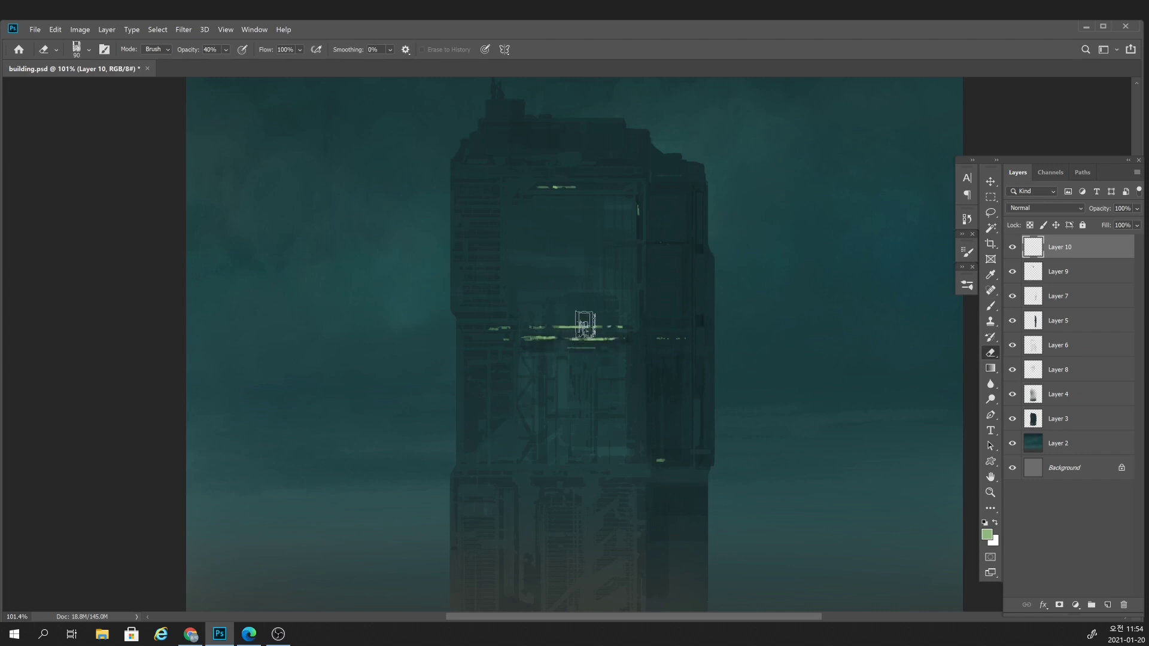
key(bracketleft)
scroll(611, 380, down, 2)
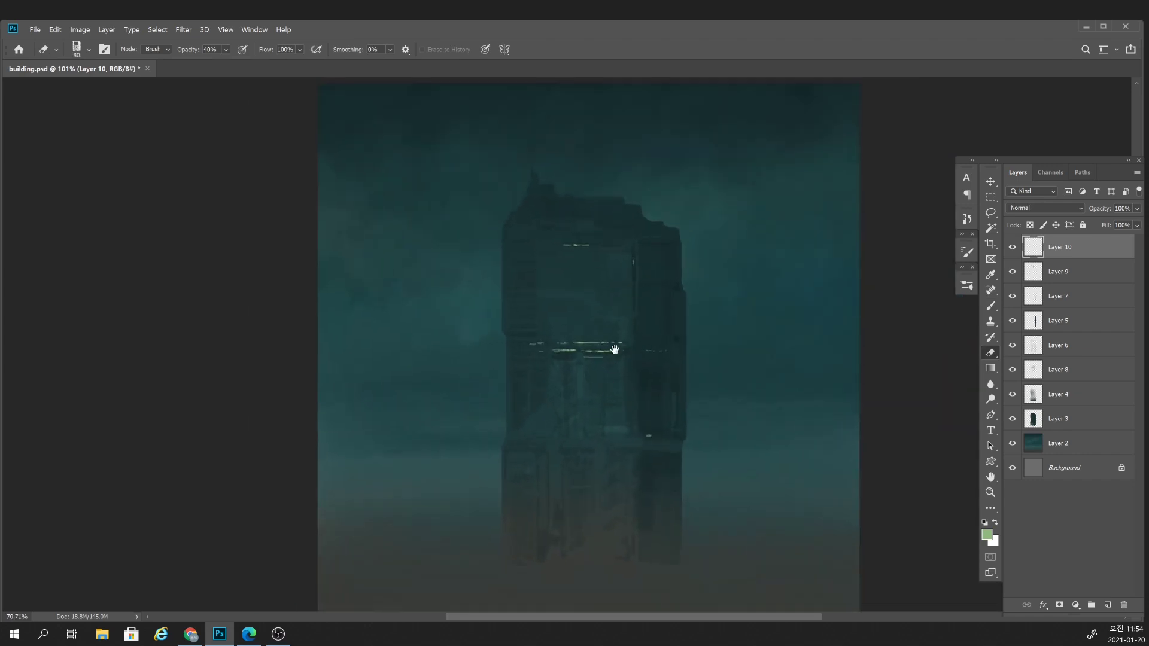
key(0)
key(bracketleft)
key(bracketleft)
key(bracketleft)
key(bracketleft)
key(bracketleft)
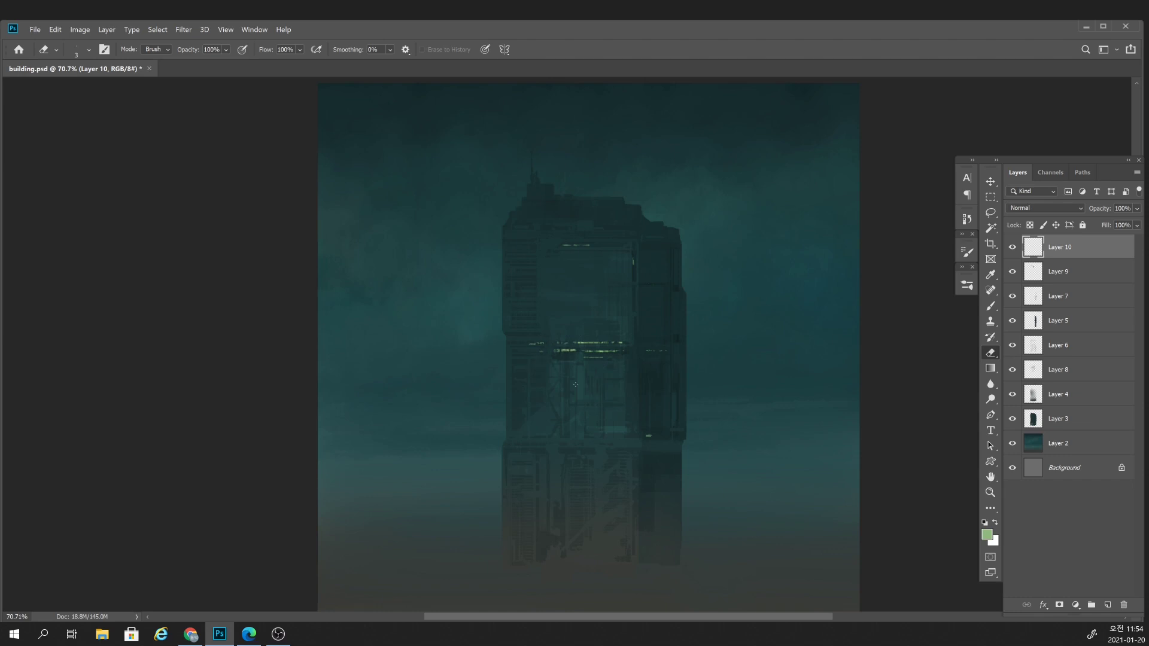
mouse_move(652, 439)
mouse_down()
mouse_move(624, 456)
mouse_move(647, 455)
mouse_up()
key(b)
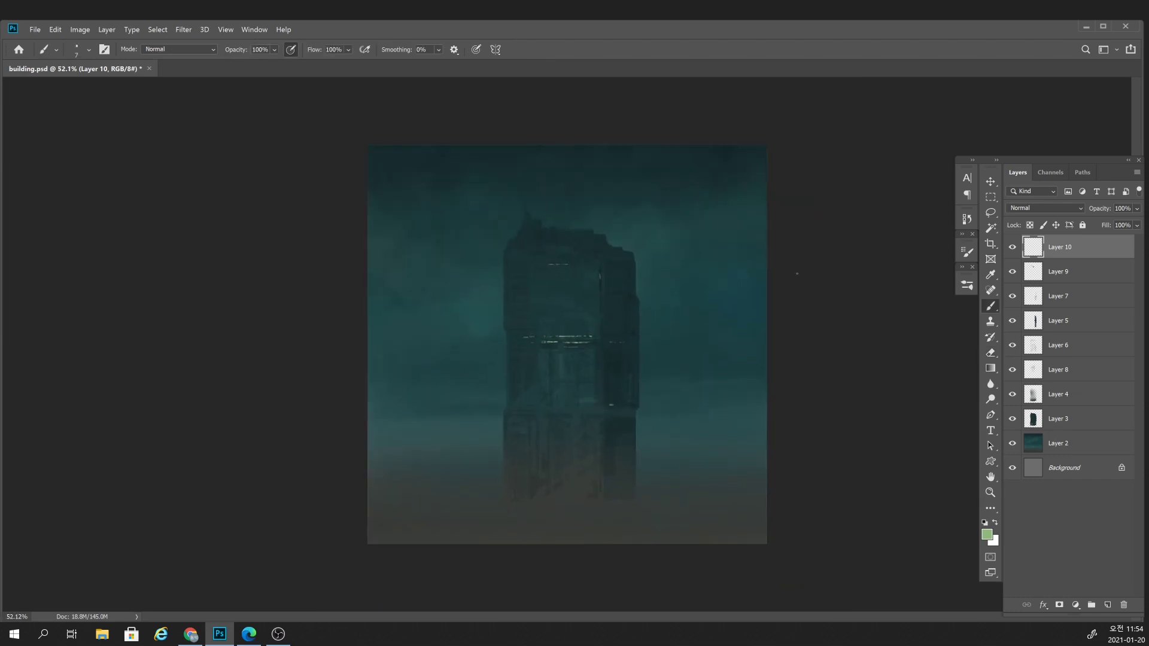
key(bracketright)
key(bracketright)
key(bracketright)
Sample dark teal as foreground and set a 50 px brush with 6% spacing.
alt+click(591, 314)
key(bracketright)
key(bracketright)
key(bracketright)
click(986, 534)
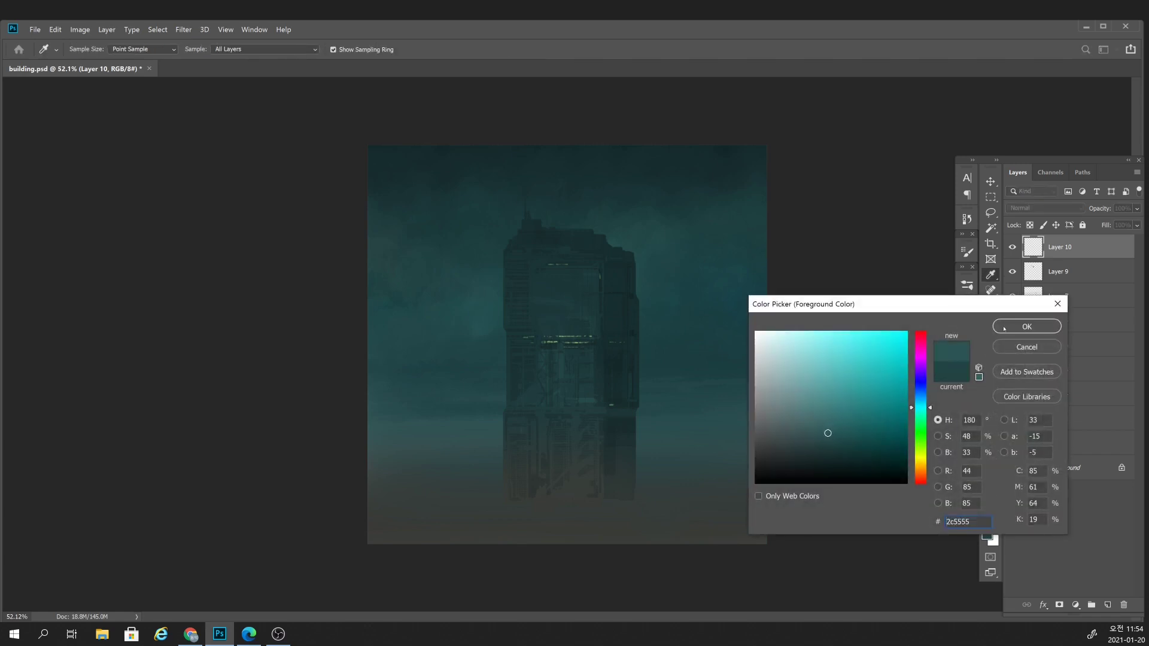
click(1027, 326)
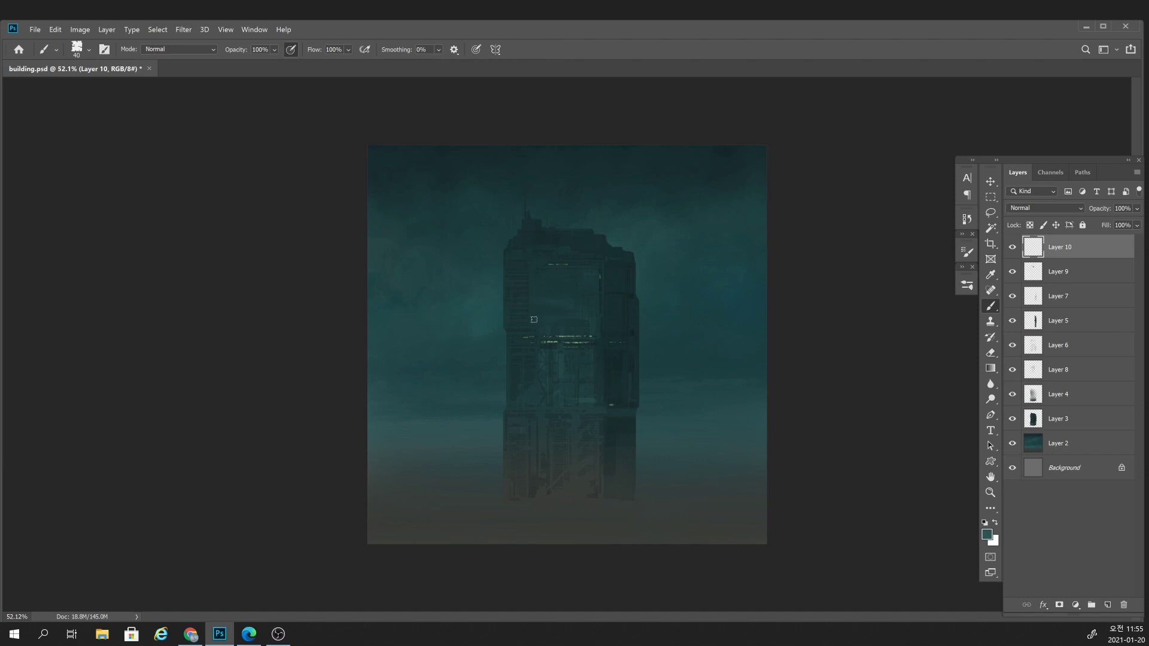
key(bracketright)
key(bracketright)
click(967, 255)
drag(813, 426, 806, 426)
click(940, 252)
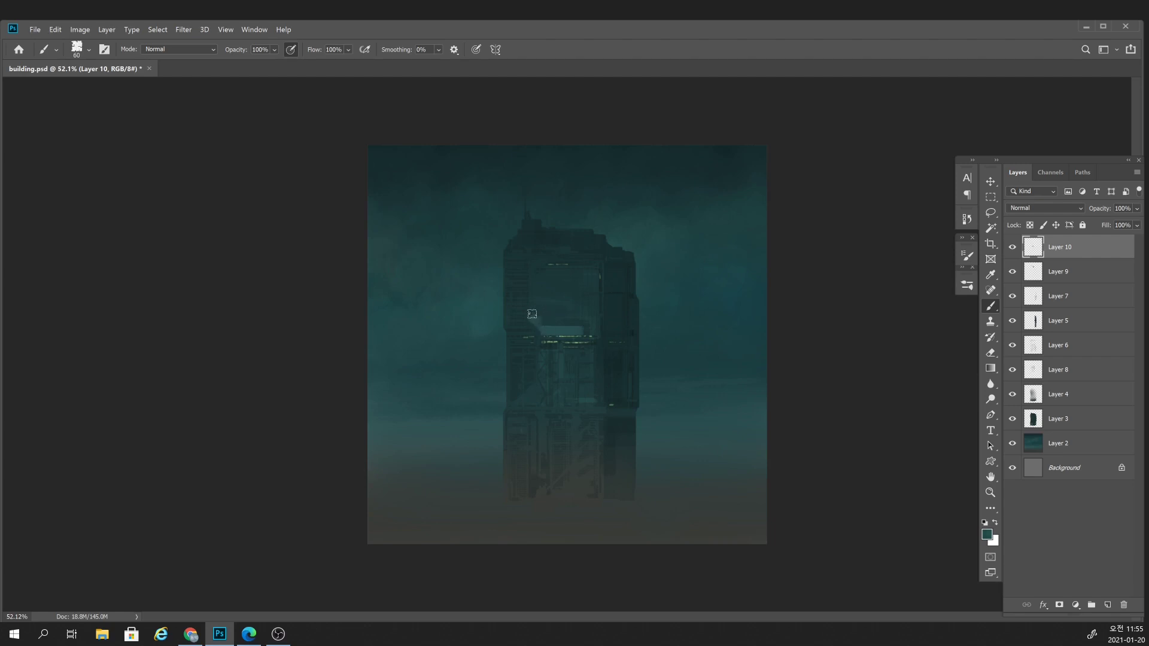
Paint a light horizontal panel across the tower and partly erase it with a 300 px eraser.
mouse_move(529, 314)
mouse_down()
mouse_move(589, 315)
mouse_move(589, 293)
mouse_up()
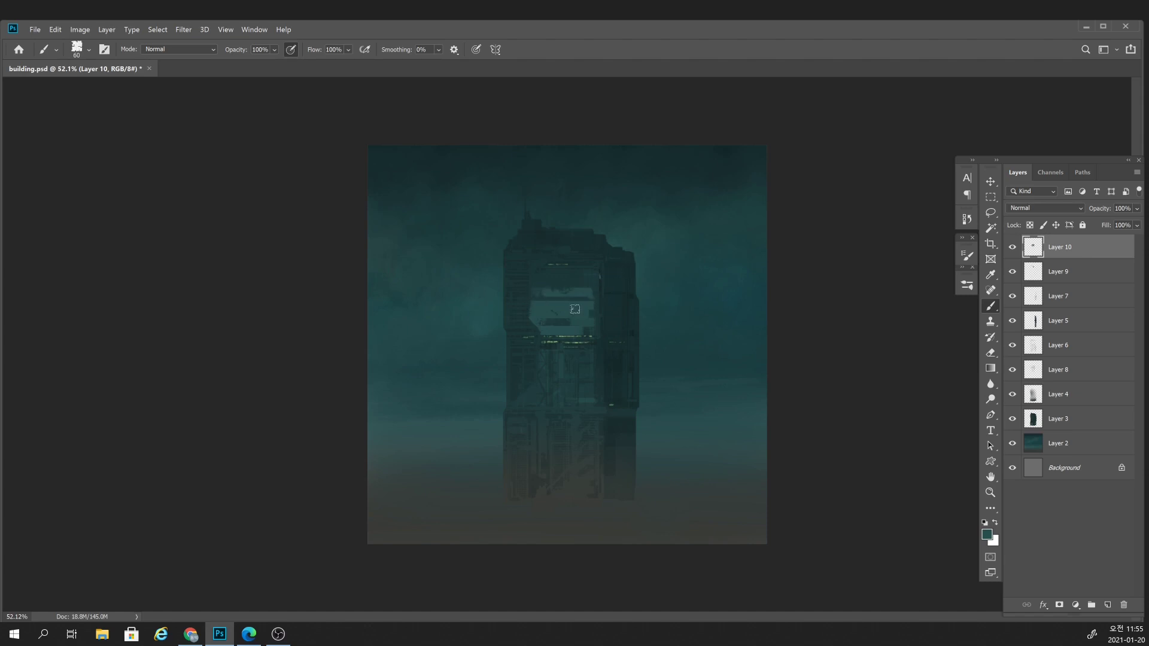
key(e)
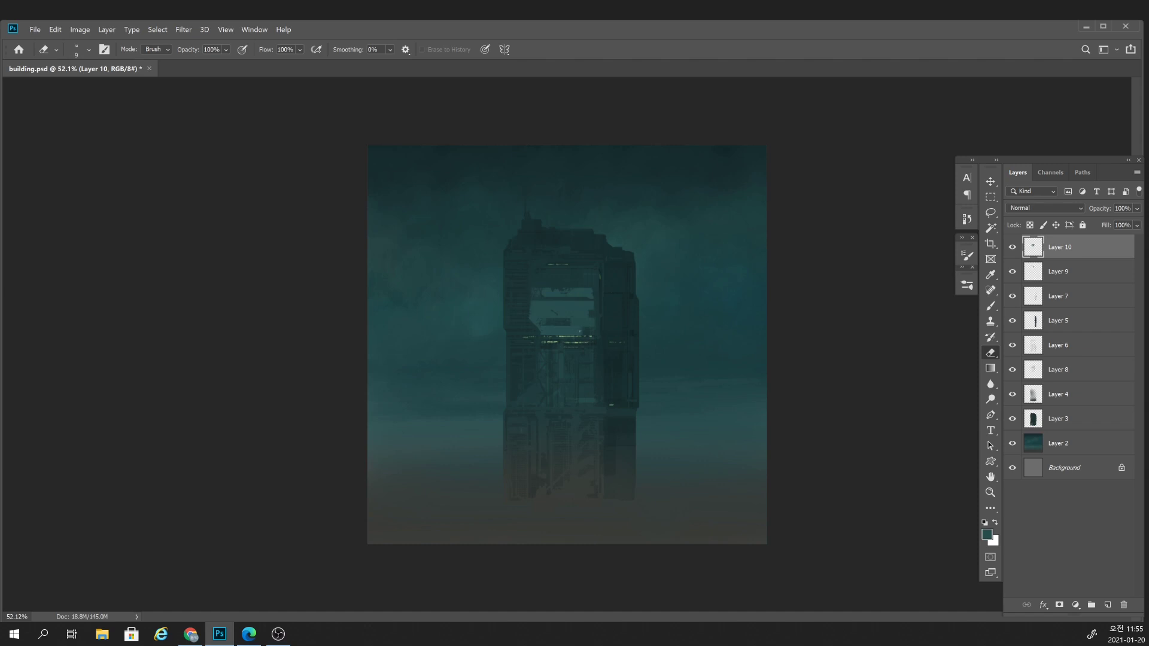
scroll(605, 359, down, 5)
scroll(588, 338, up, 4)
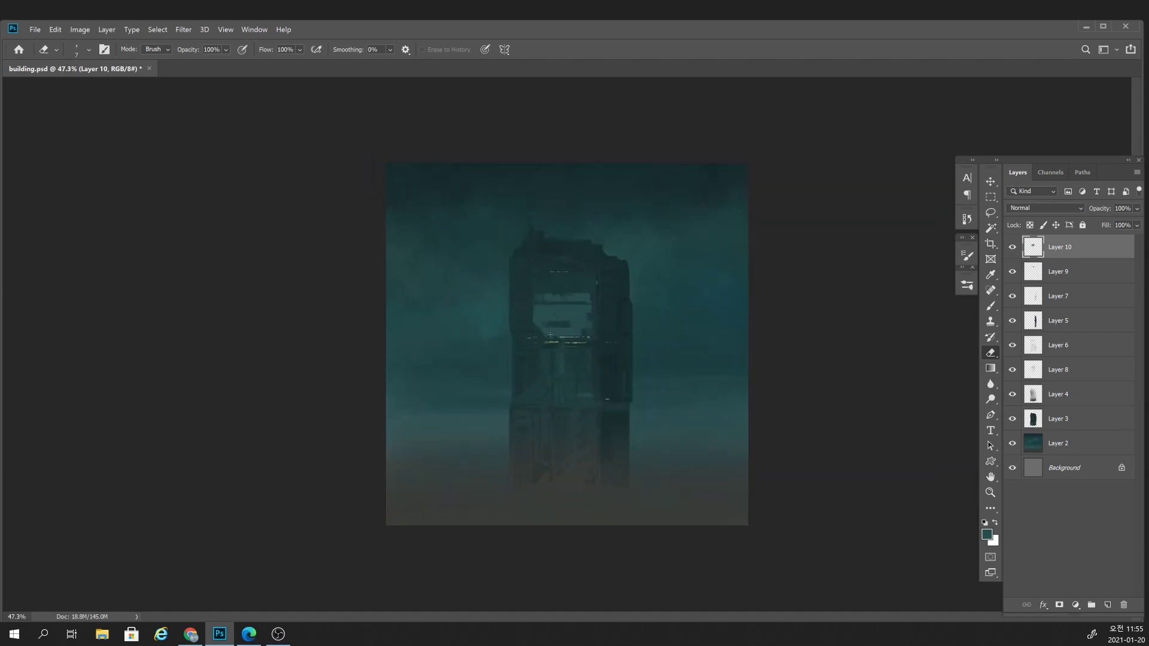
key(bracketright)
key(bracketright)
key(bracketright)
key(bracketright)
key(bracketright)
key(bracketright)
key(bracketright)
key(bracketright)
key(bracketright)
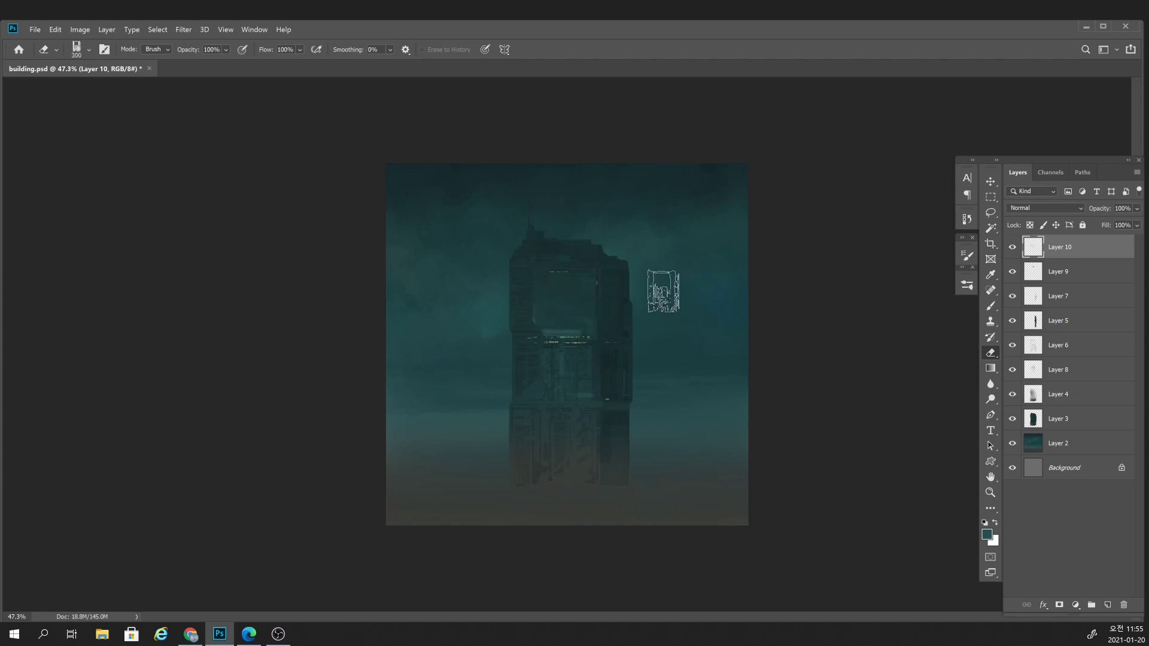
mouse_move(557, 316)
mouse_down()
mouse_move(607, 308)
mouse_move(538, 302)
mouse_up()
key(bracketright)
key(bracketleft)
scroll(633, 416, down, 2)
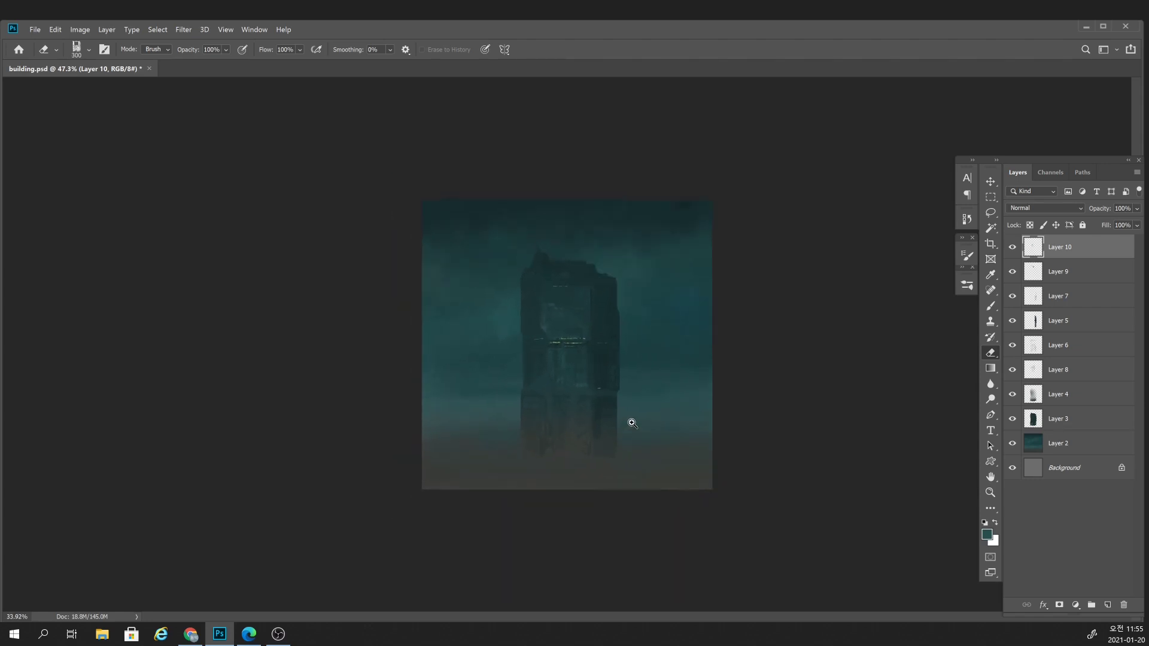
scroll(629, 423, up, 3)
Sample building colours and stamp-erase detail into the lit window area.
key(b)
alt+click(559, 295)
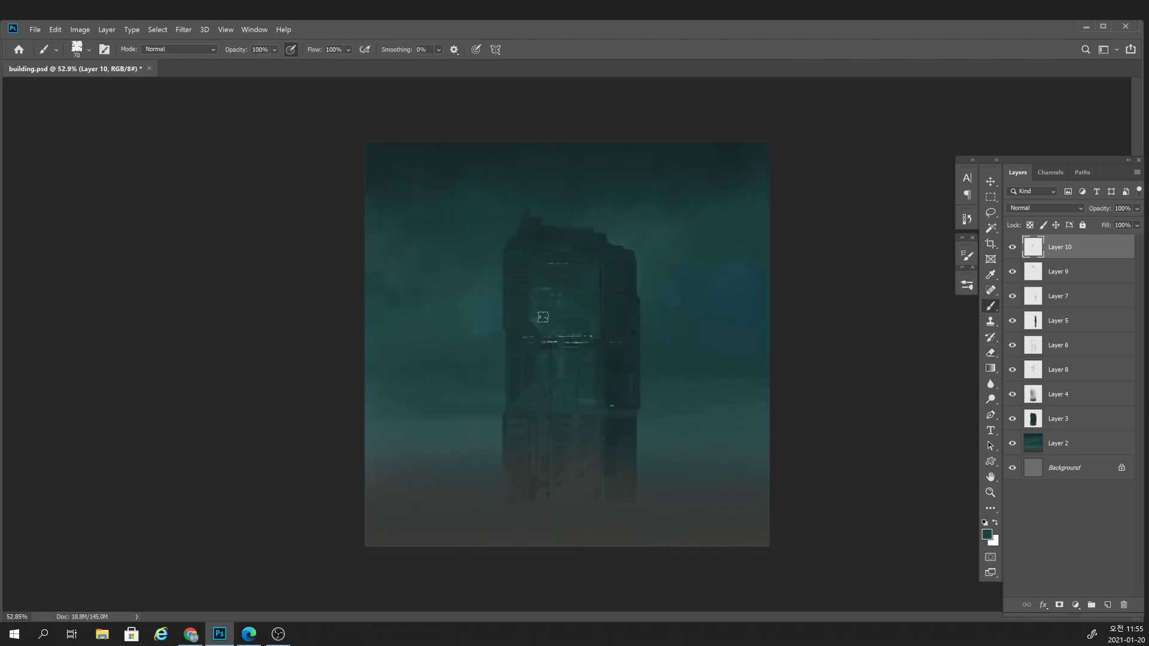
key(bracketright)
alt+click(545, 315)
key(e)
drag(545, 315, 526, 295)
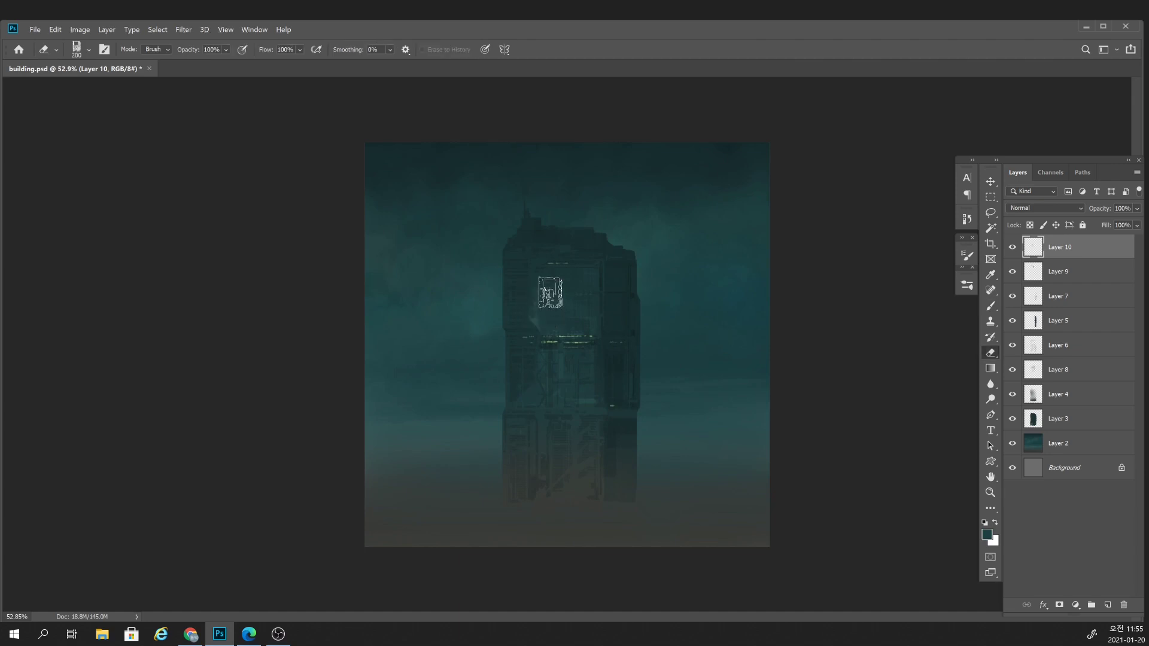
key(bracketleft)
key(bracketleft)
key(bracketleft)
scroll(615, 390, down, 2)
scroll(616, 390, down, 2)
scroll(561, 287, up, 2)
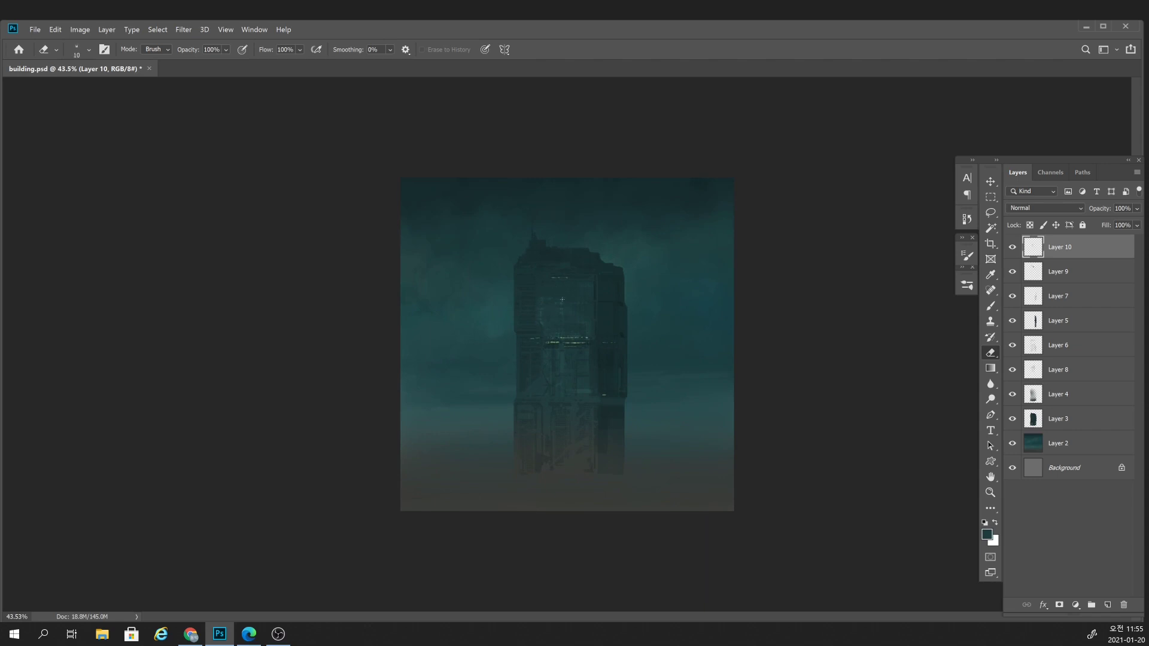
key(bracketright)
key(bracketright)
key(bracketright)
Paint a vertical light stroke down the tower, toggling it with undo and redo.
key(b)
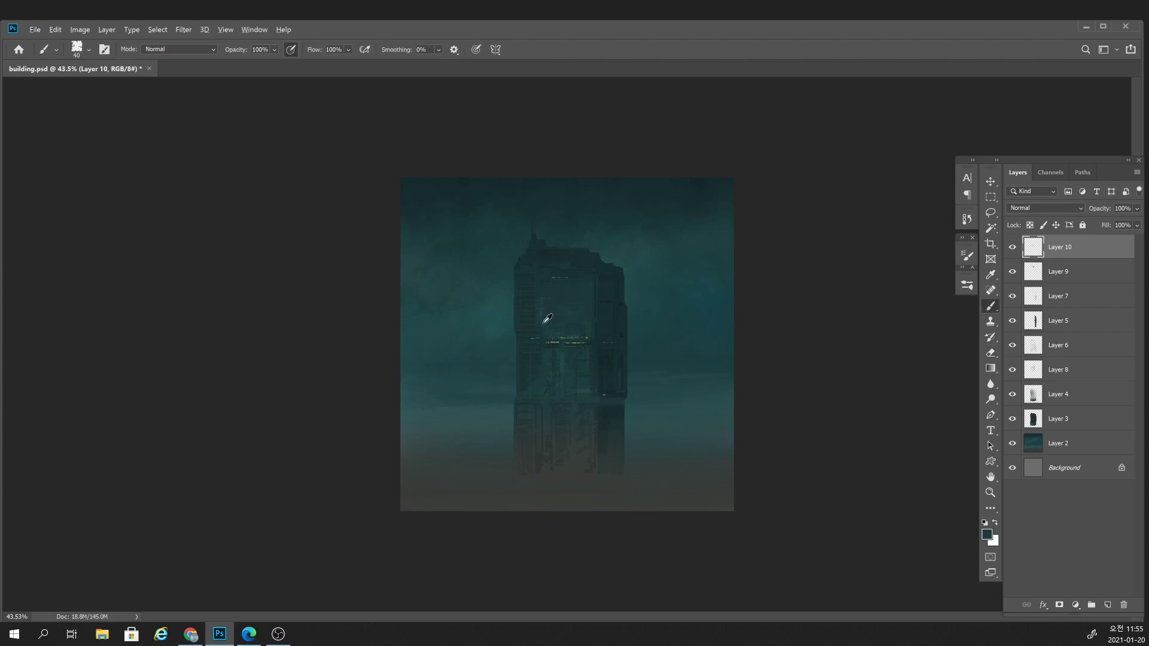
drag(581, 284, 580, 321)
key(ctrl+z)
key(bracketleft)
key(ctrl+shift+z)
key(e)
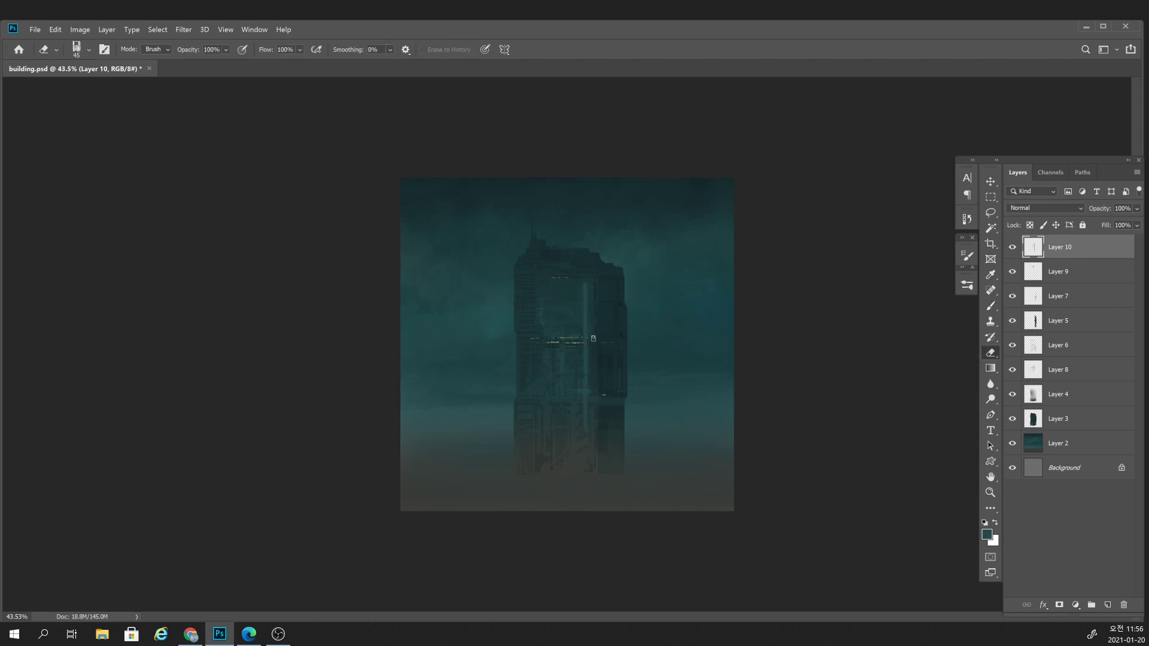
key(bracketleft)
key(ctrl+z)
Add Layer 11 and paint a long vertical light stroke down the tower, then shrink the brush.
click(1107, 599)
key(b)
drag(586, 289, 590, 449)
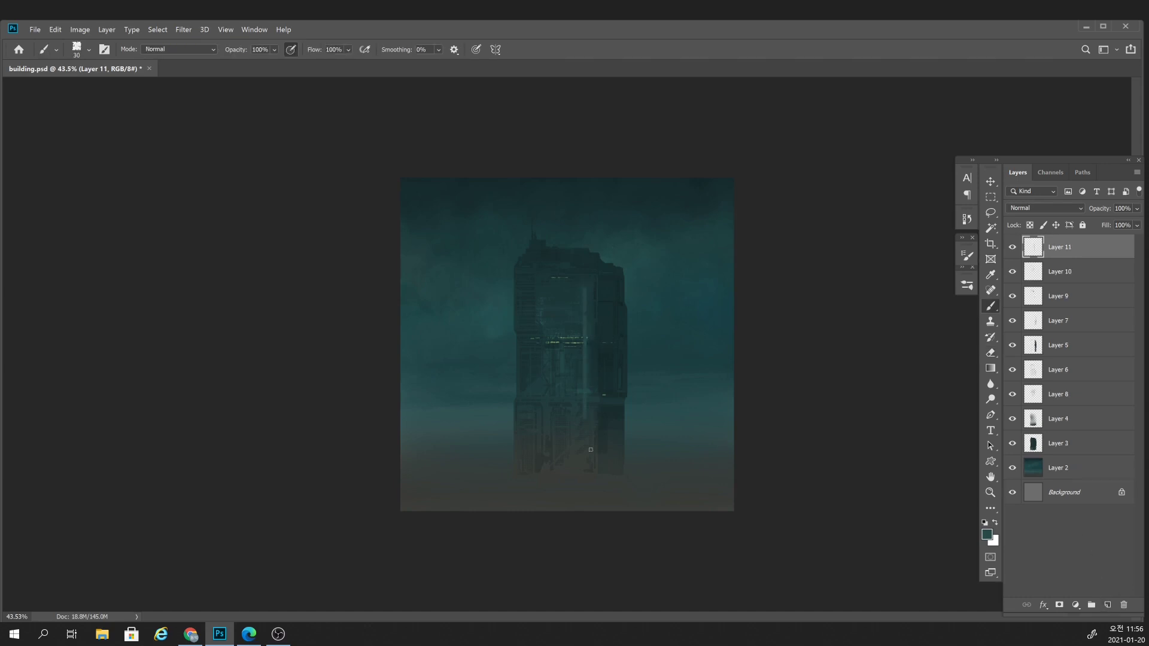
key(e)
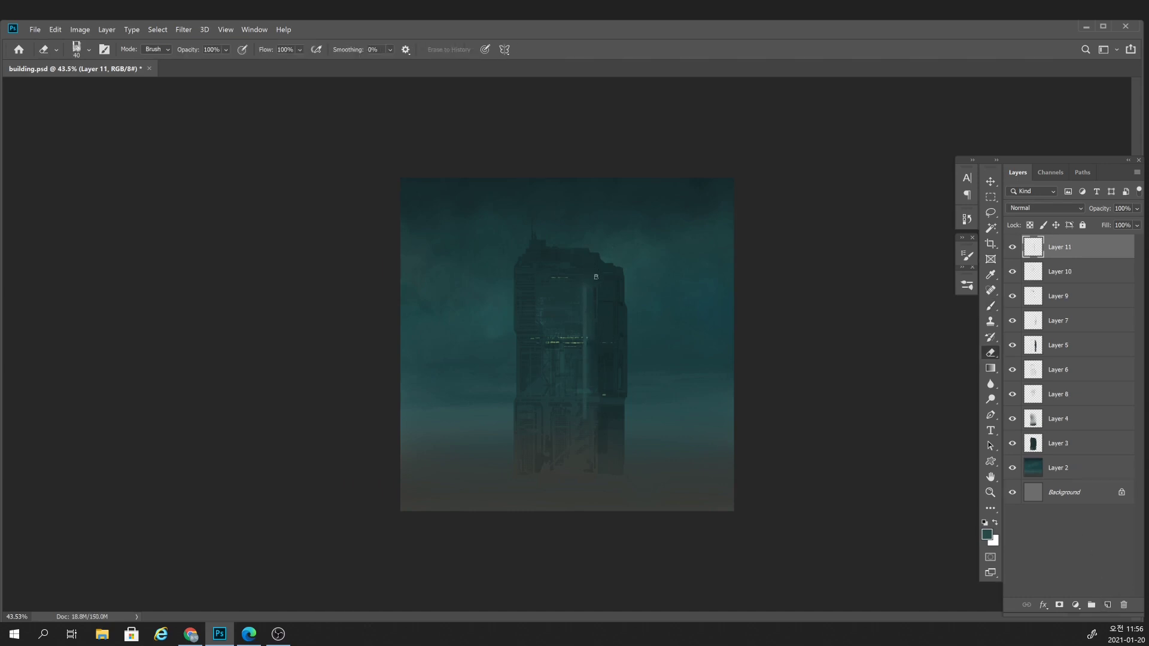
key(bracketleft)
key(bracketleft)
key(bracketleft)
key(bracketright)
key(b)
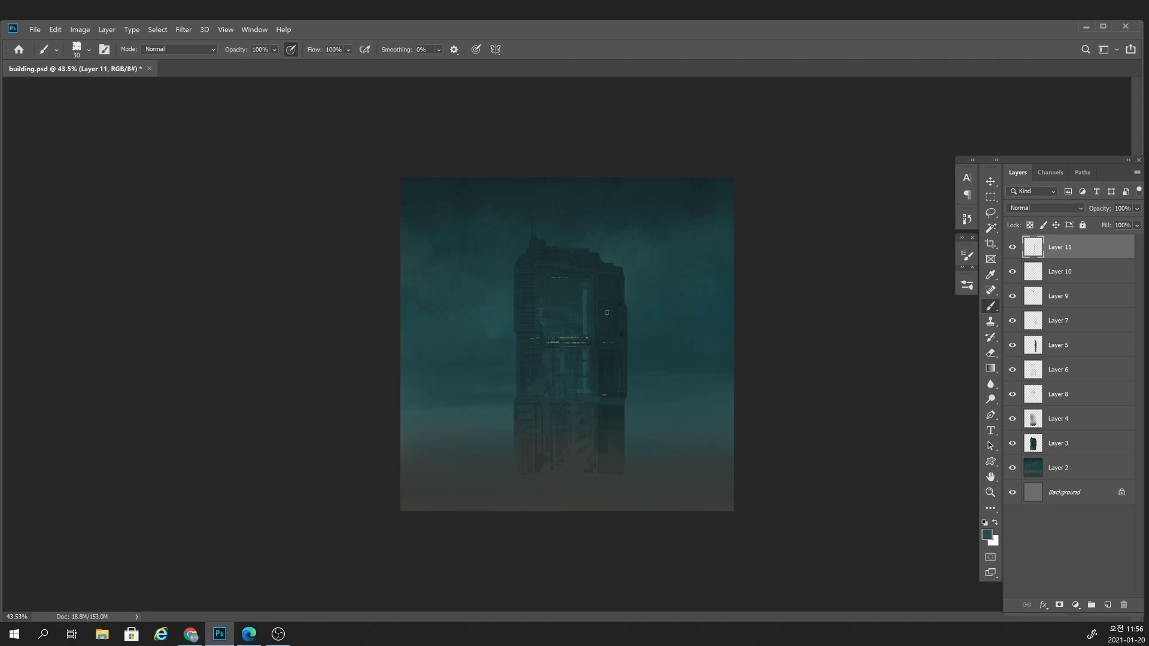
scroll(585, 379, down, 3)
scroll(584, 379, down, 1)
scroll(618, 343, up, 5)
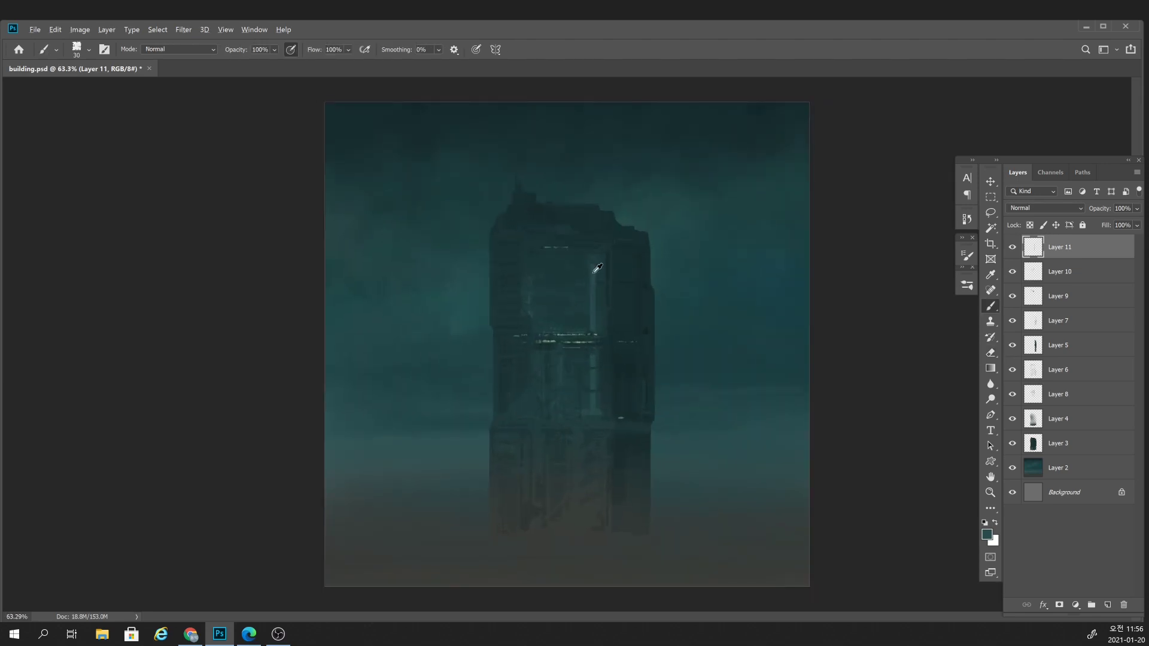
key(bracketleft)
scroll(583, 310, up, 3)
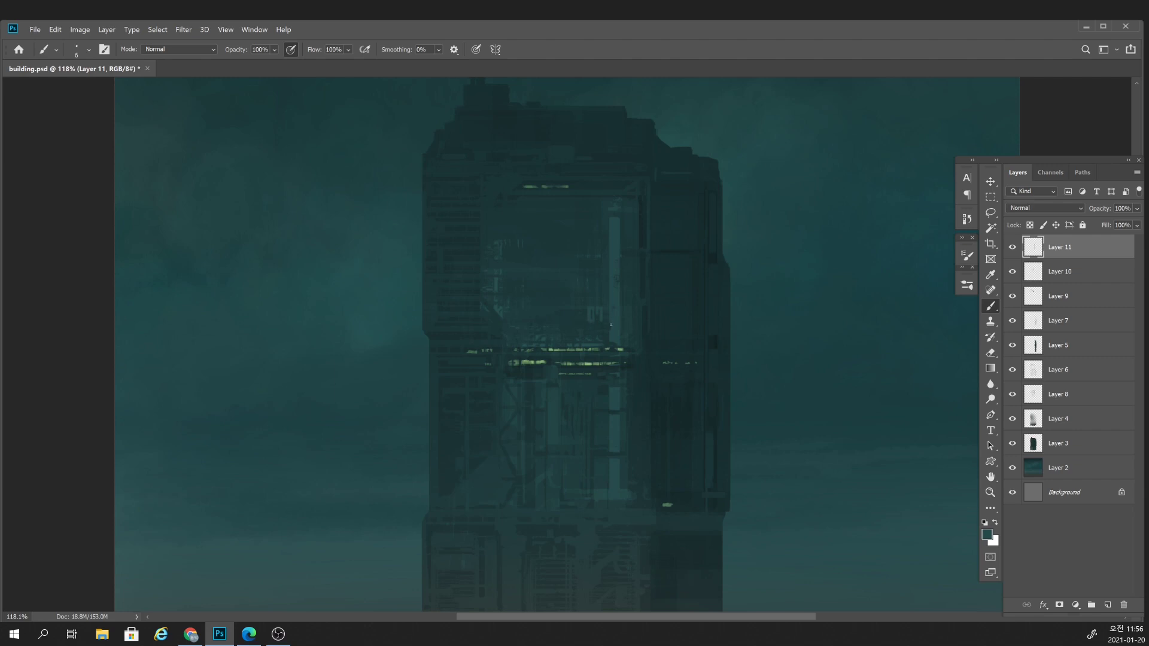
scroll(661, 277, down, 4)
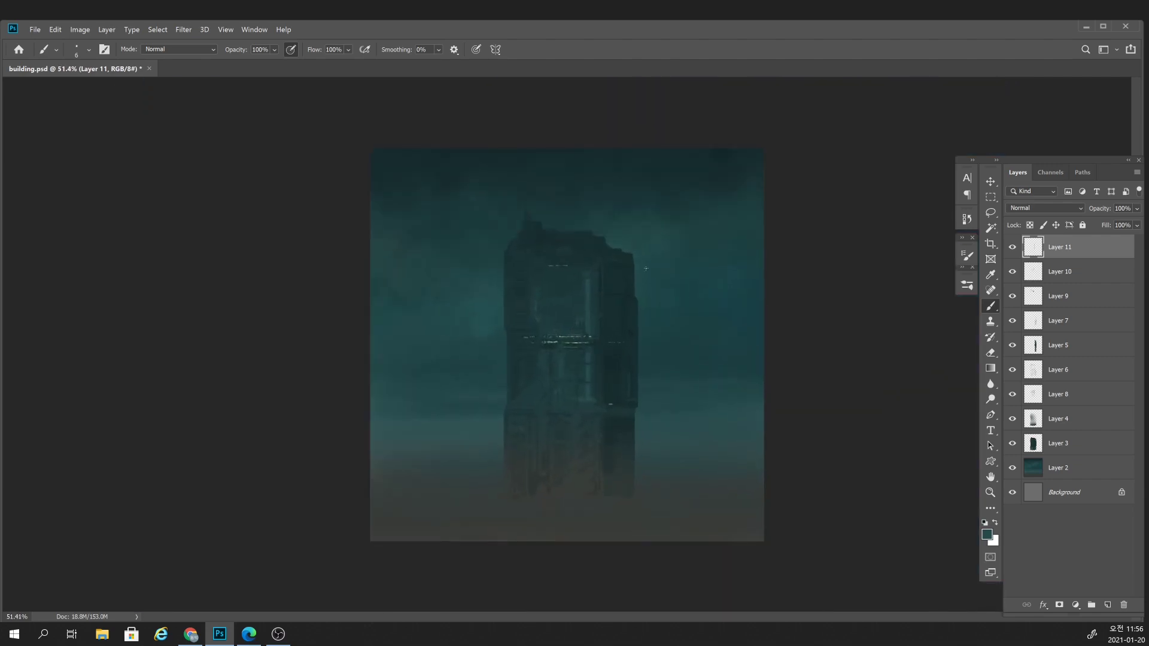
Stamp-erase faint detail with a Sampled Brush 673 eraser at 30%, 200 px, then add a short light mark.
key(e)
key(bracketright)
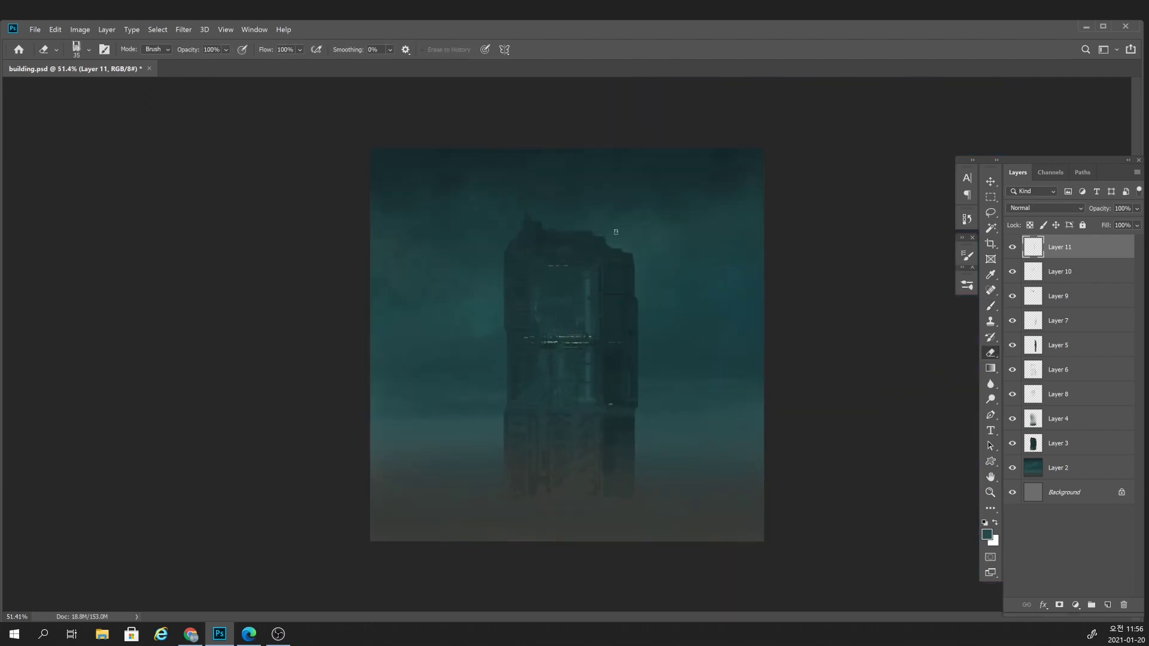
key(bracketright)
key(bracketright)
key(bracketright)
key(bracketright)
key(bracketright)
key(bracketright)
key(bracketright)
key(bracketright)
key(bracketright)
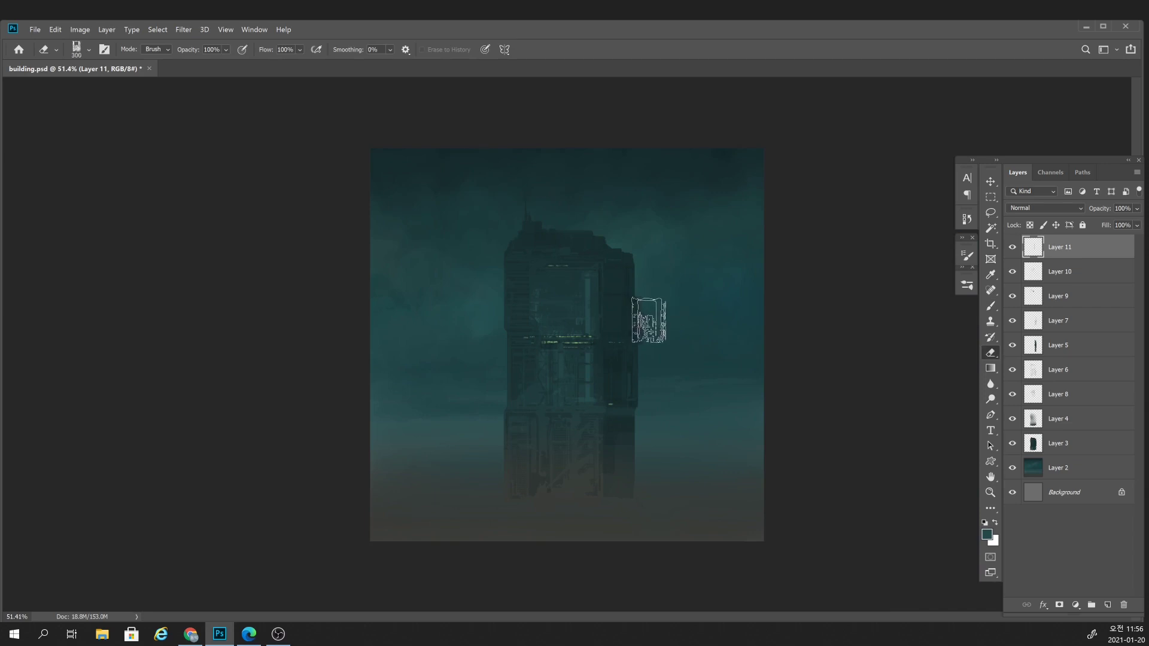
right_click(662, 318)
click(868, 581)
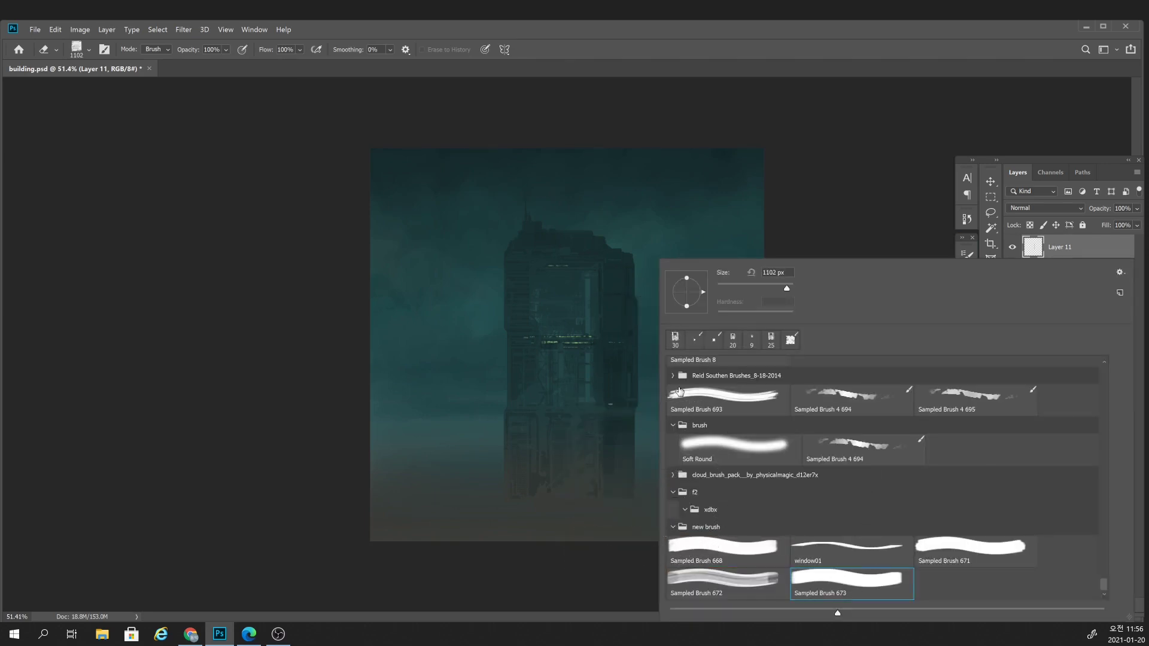
key(Escape)
key(3)
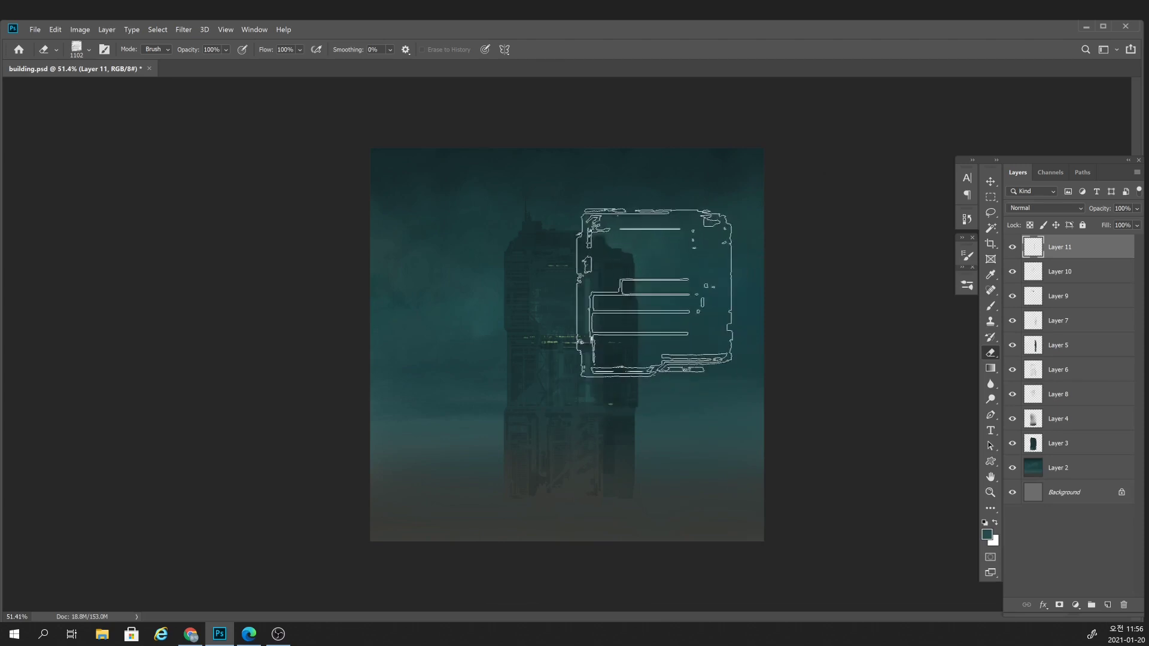
key(bracketleft)
key(bracketleft)
key(bracketleft)
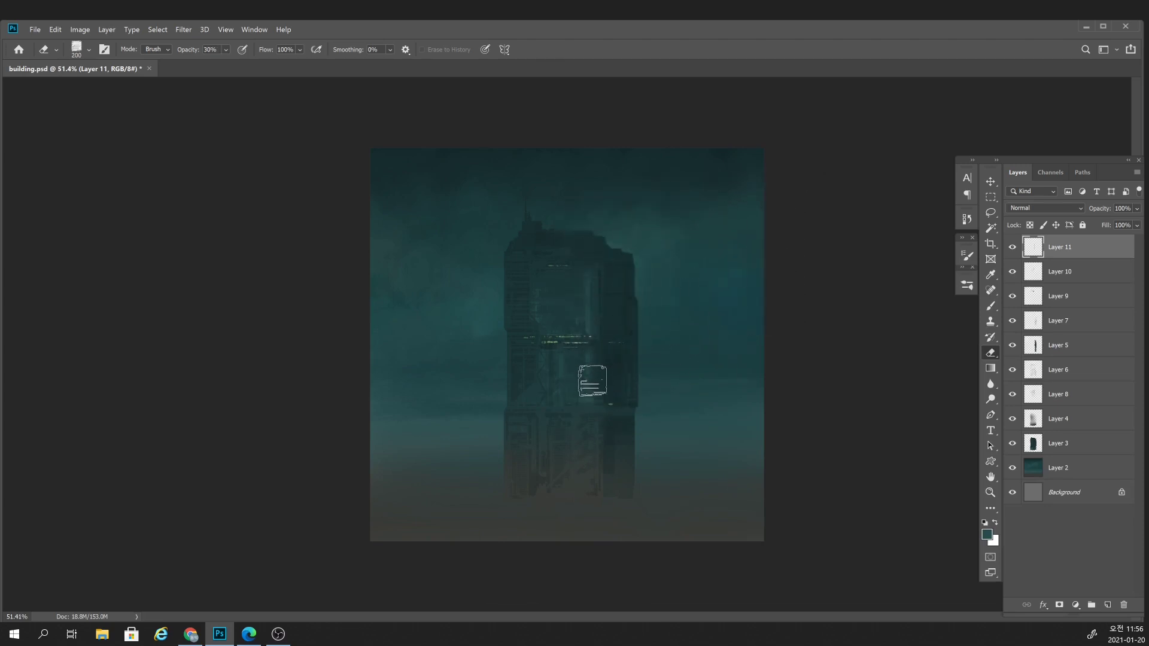
drag(655, 484, 646, 487)
key(b)
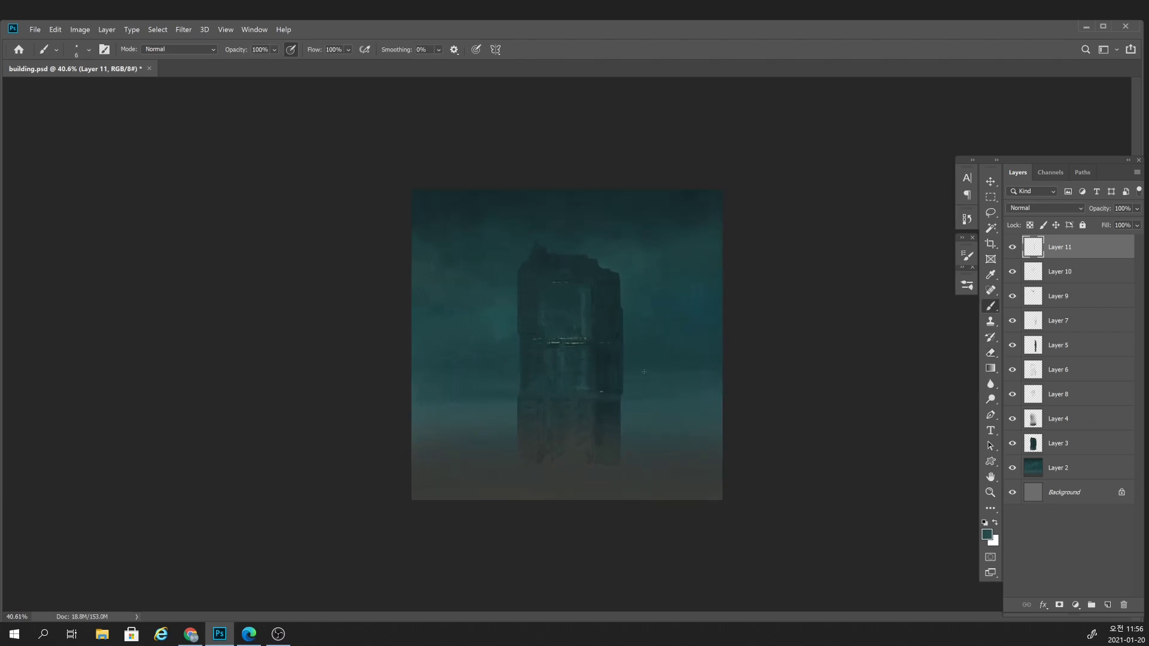
mouse_move(603, 320)
mouse_down()
mouse_move(614, 310)
mouse_move(622, 323)
mouse_up()
Complete the vertical strip selection and set the brush to #264a4b dark teal at 30% opacity.
ctrl+click(1033, 247)
key(i)
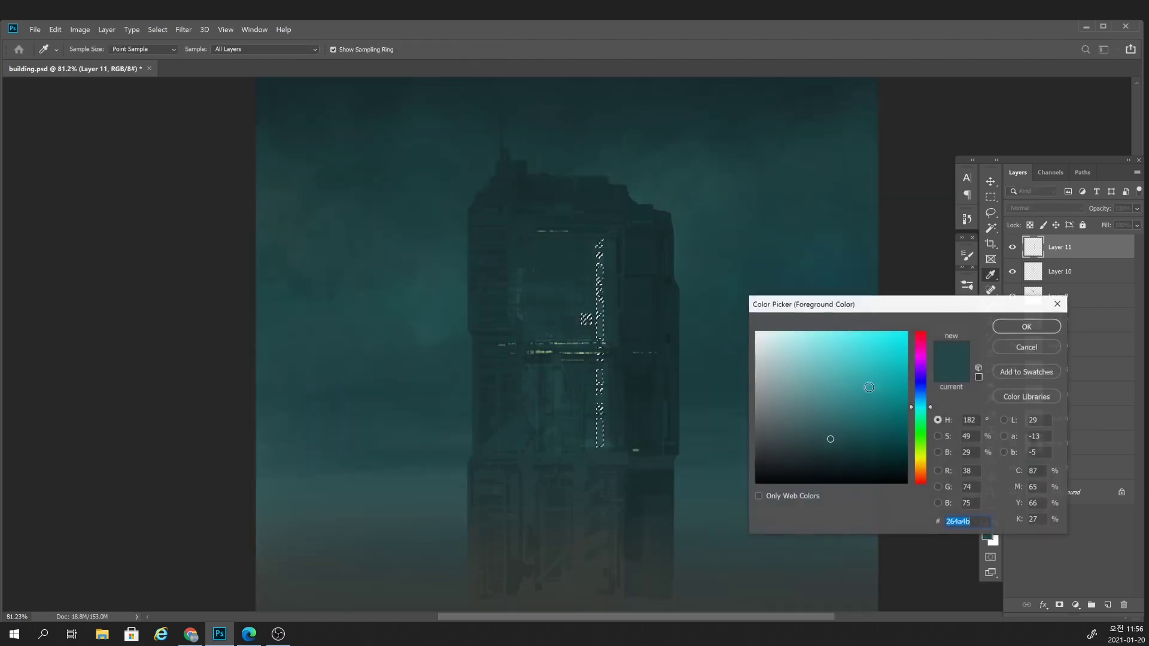
key(Return)
key(b)
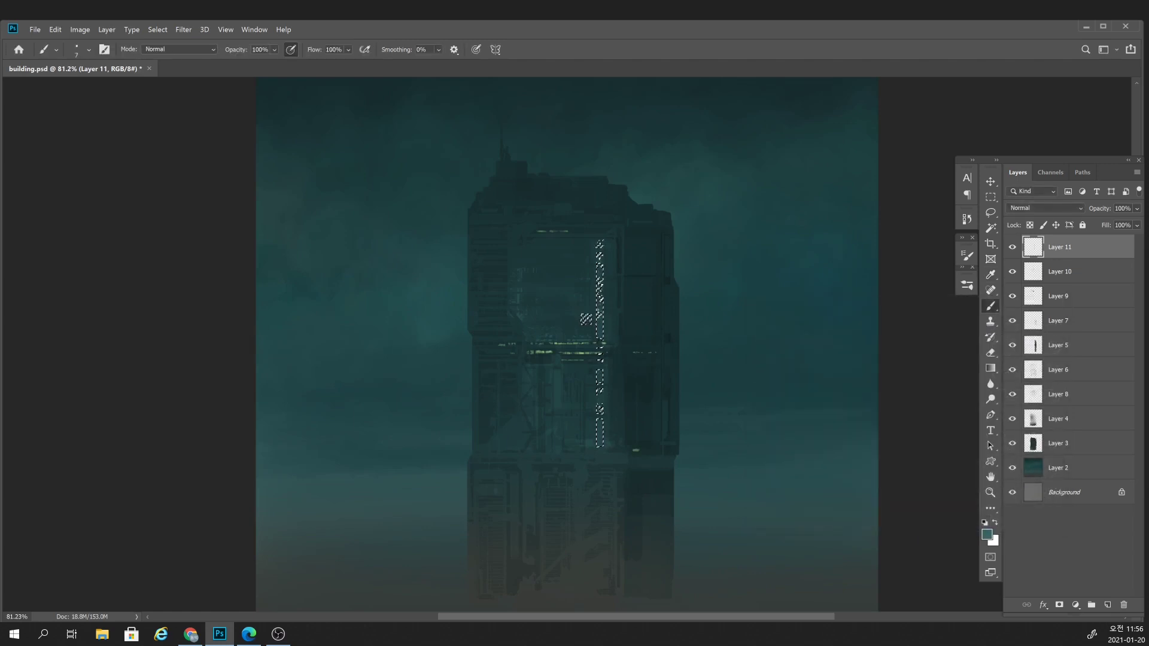
key(3)
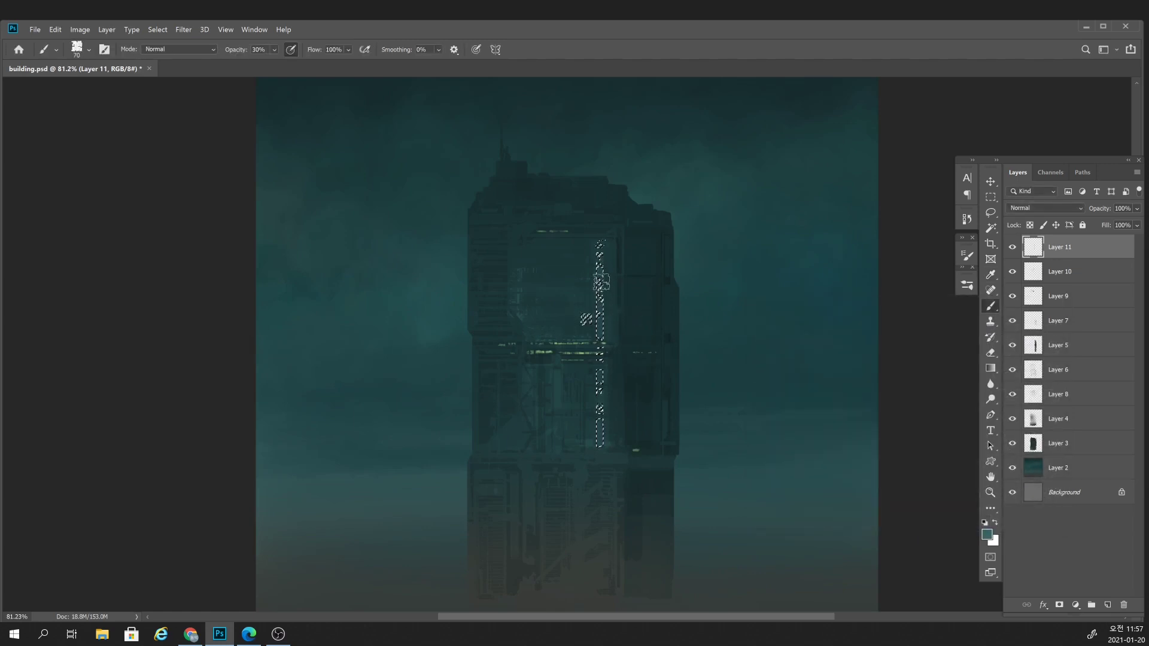
alt+scroll(615, 438, down, 5)
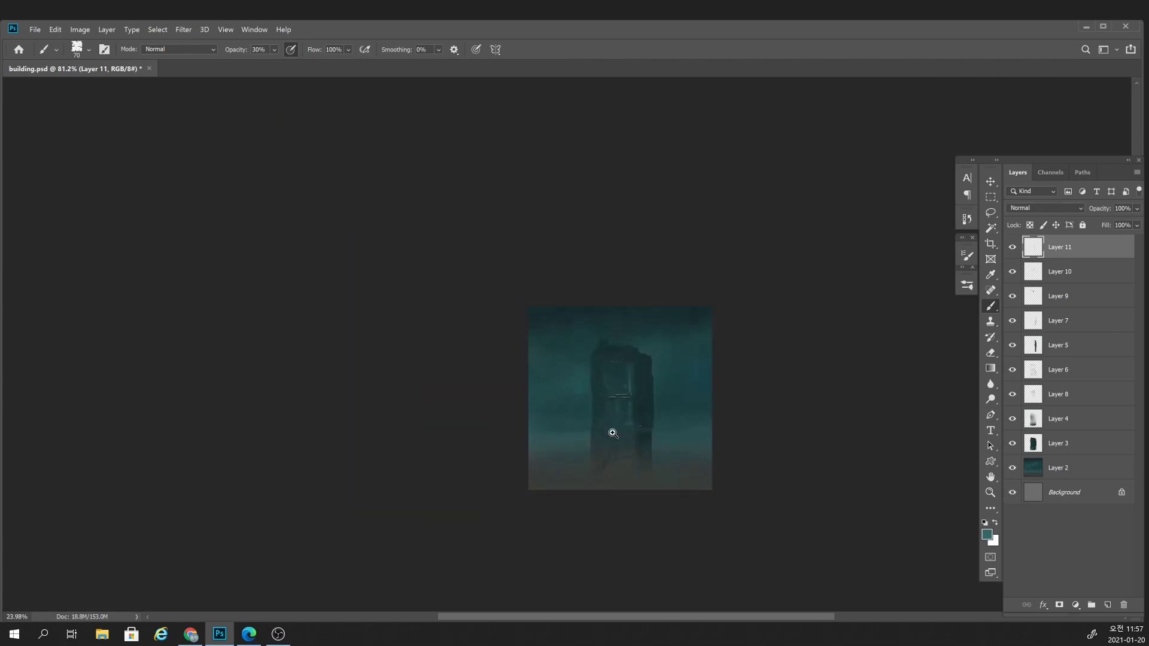
alt+scroll(615, 439, up, 3)
alt+scroll(622, 365, up, 1)
Return the brush to 100% opacity with a sampled darker teal and a fine tip.
key(0)
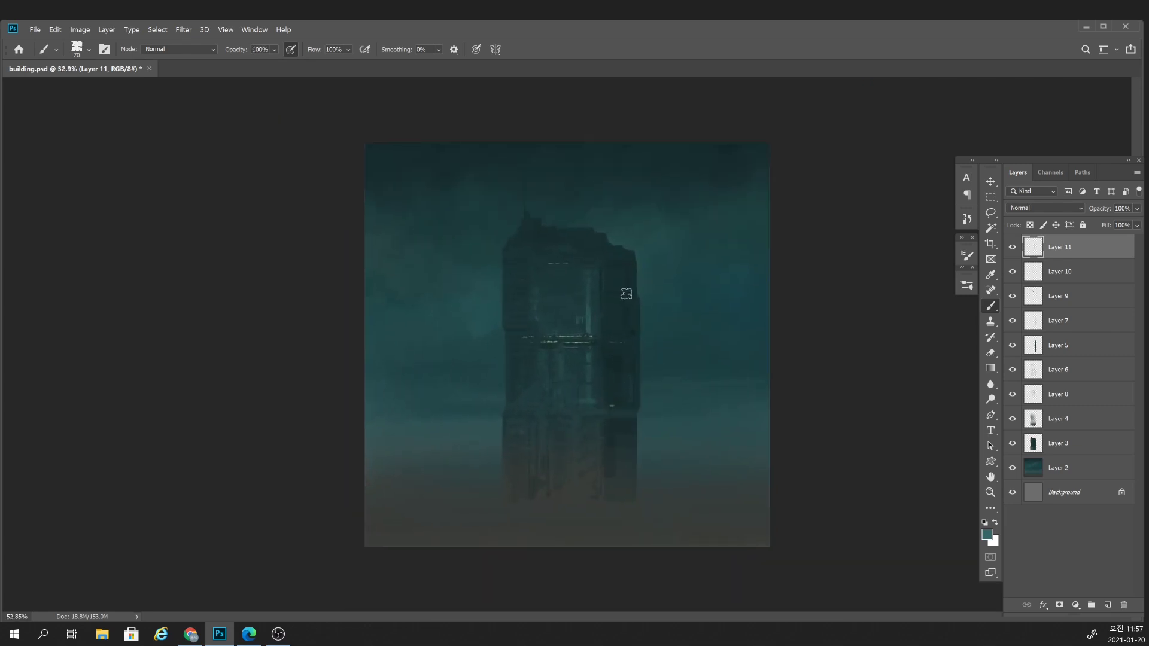
alt+click(580, 284)
key(bracketleft)
key(bracketleft)
key(bracketleft)
alt+scroll(565, 464, down, 2)
alt+scroll(561, 468, down, 1)
alt+scroll(559, 470, down, 1)
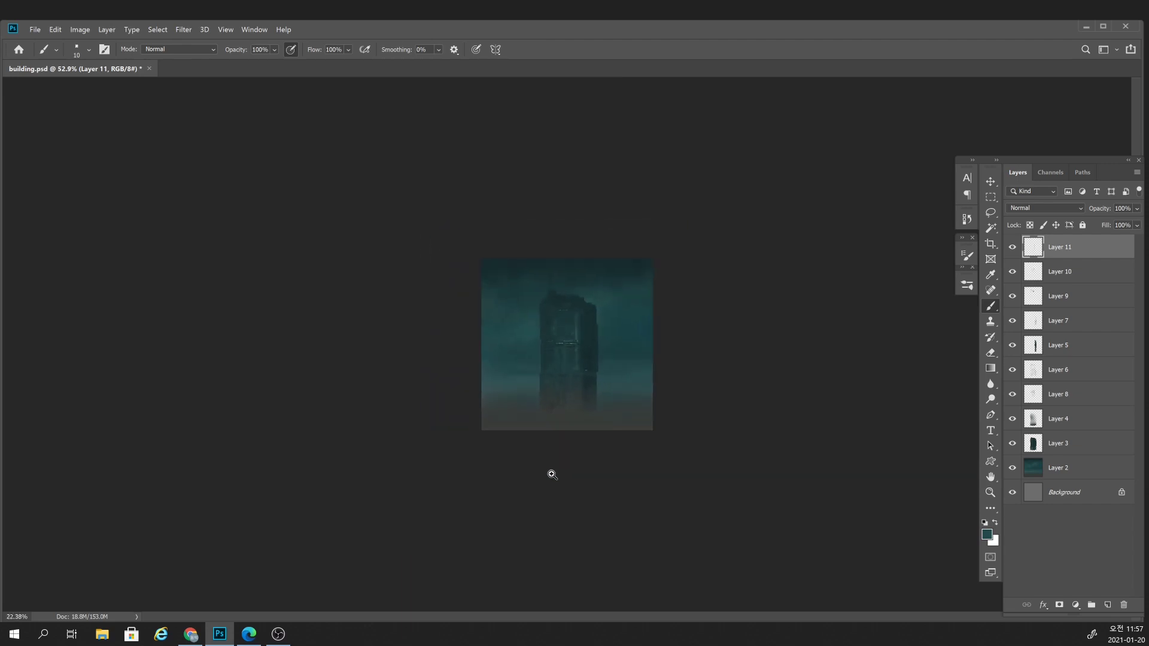
alt+scroll(551, 472, up, 1)
alt+scroll(555, 475, up, 2)
alt+scroll(568, 476, up, 1)
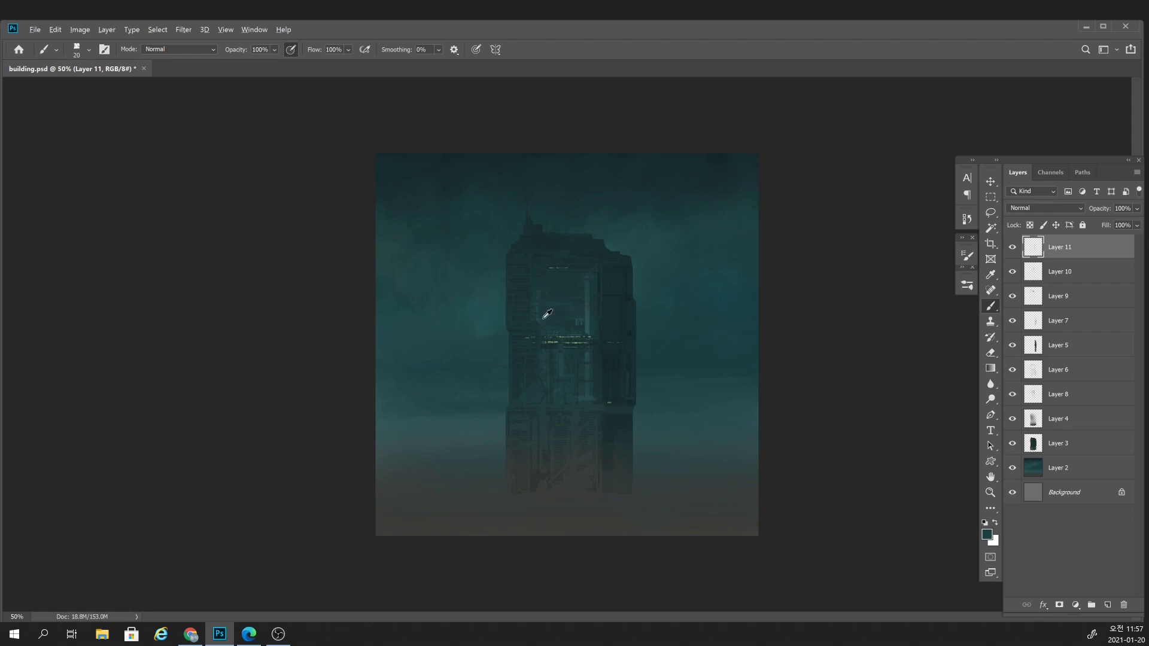
Fine-tune the brush size and sample a slightly darker teal for small details.
key(bracketleft)
key(bracketright)
alt+click(608, 357)
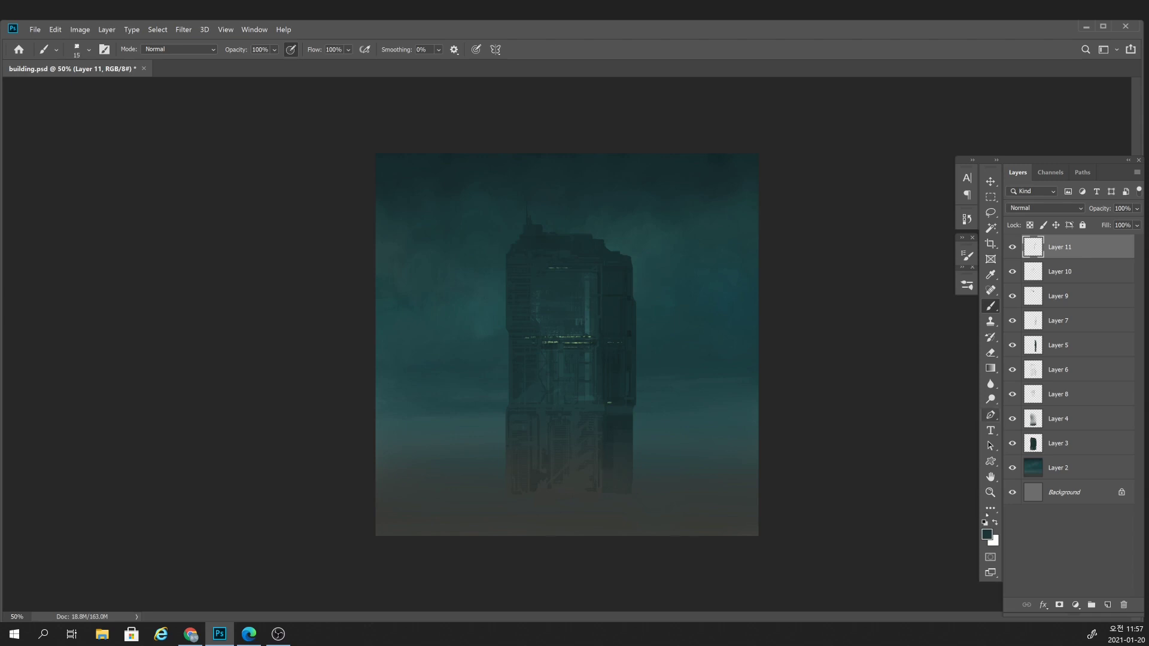
Set the foreground colour to a dark purple.
click(987, 534)
click(922, 361)
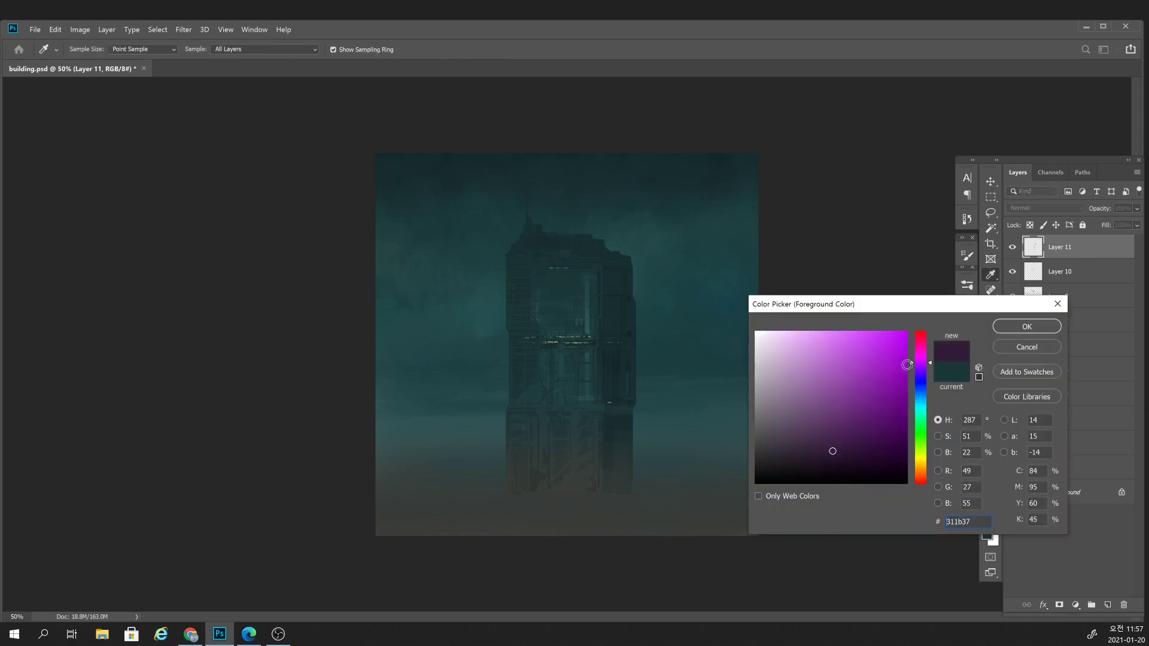
click(1027, 326)
Add a new layer with an Outer Glow effect coloured #ae00ff.
click(1108, 603)
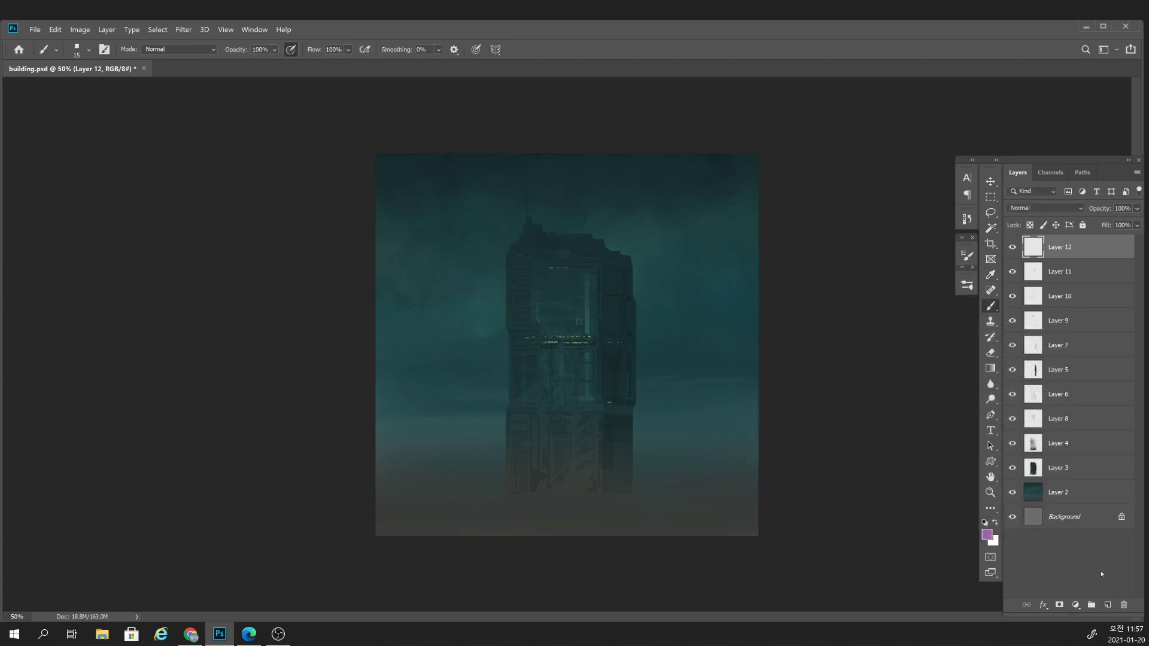
click(1043, 604)
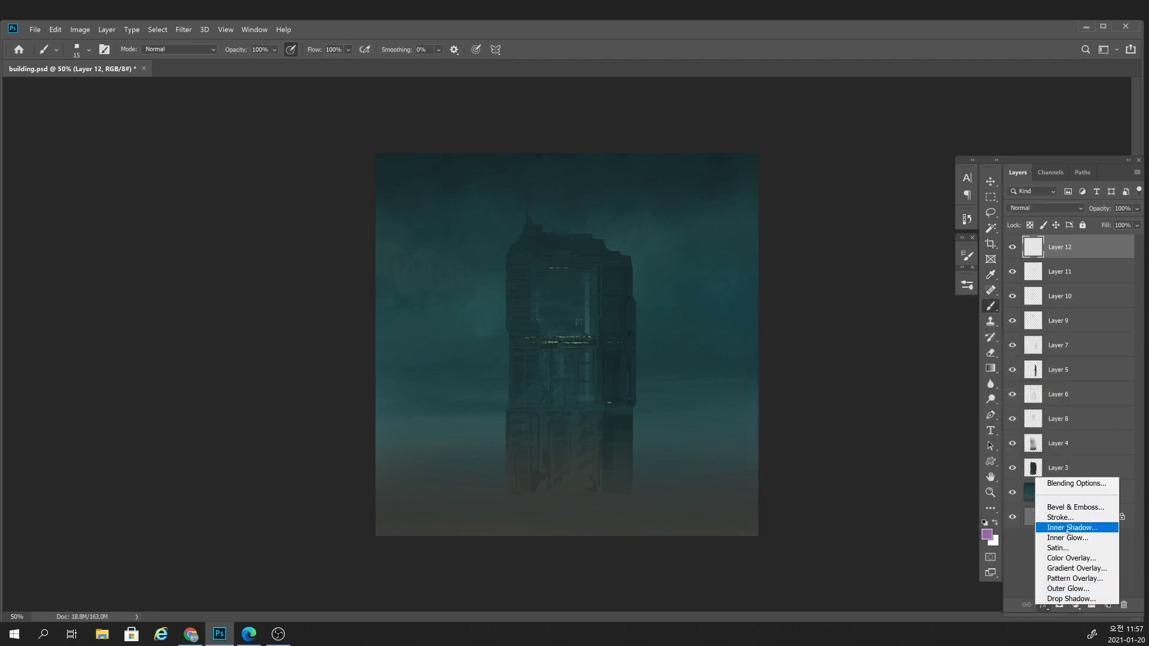
click(1071, 592)
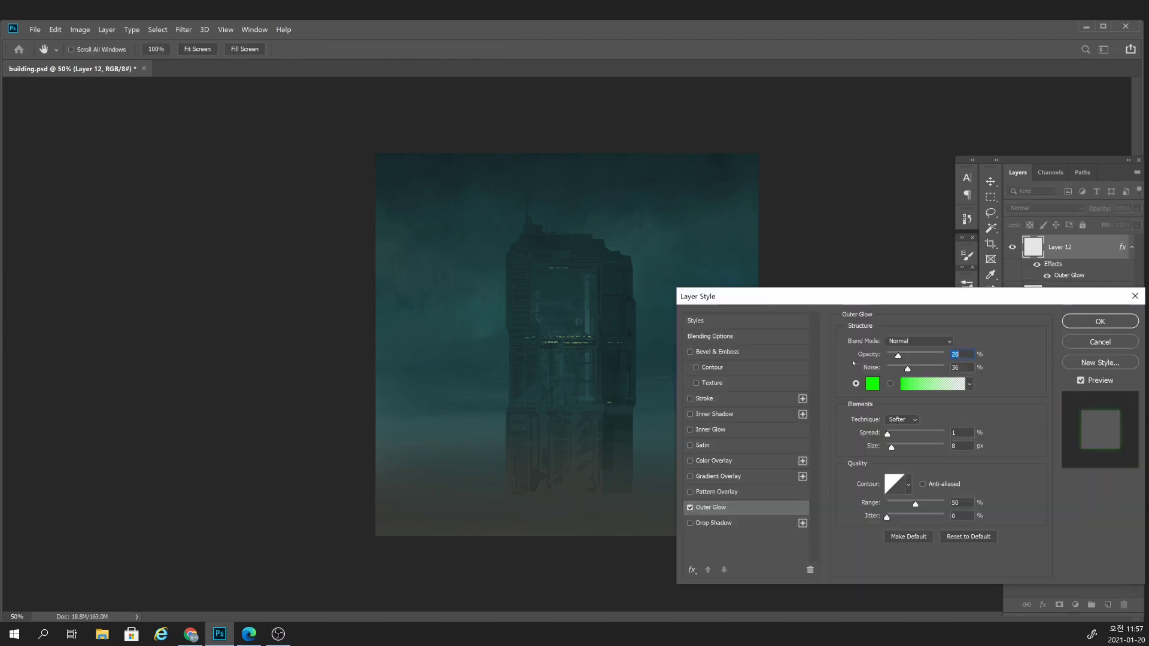
click(872, 384)
text(ae00ff)
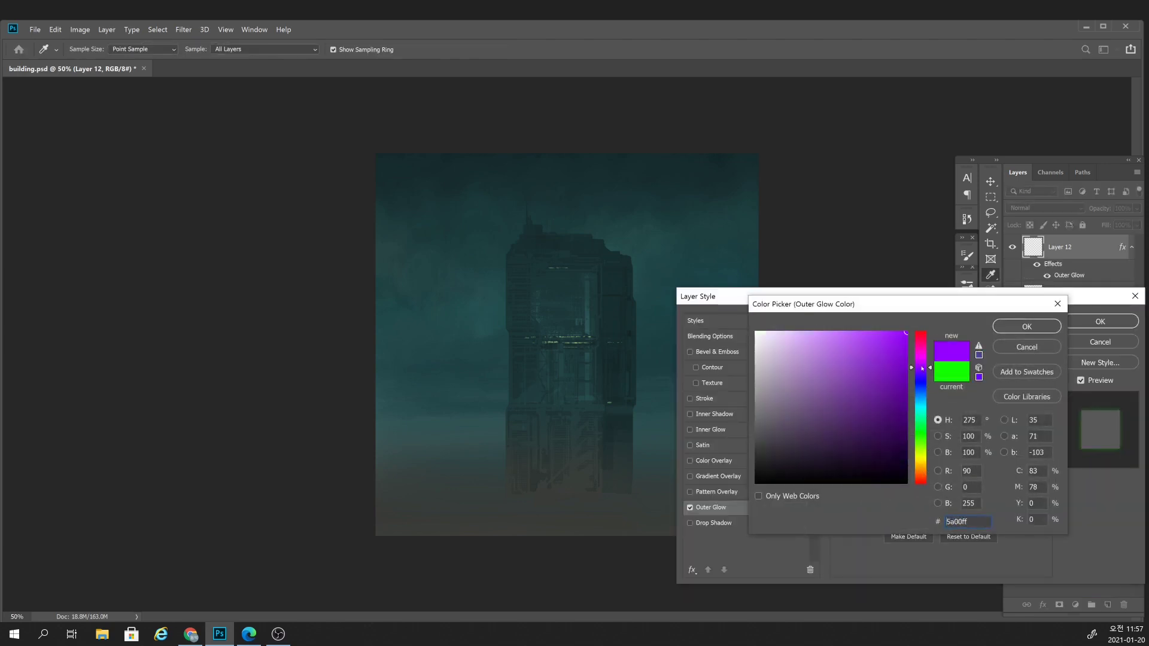
click(1027, 326)
click(1093, 323)
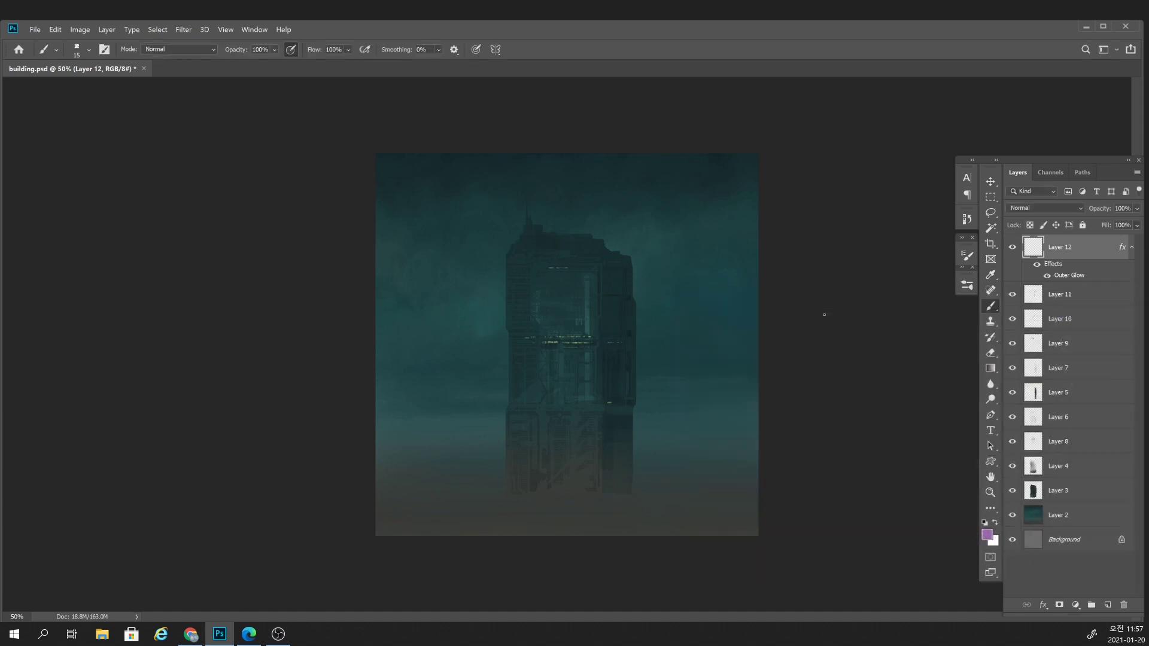
Paint a purple bar atop the skyscraper with a larger, non-textured brush.
drag(522, 251, 557, 252)
scroll(559, 298, up, 2)
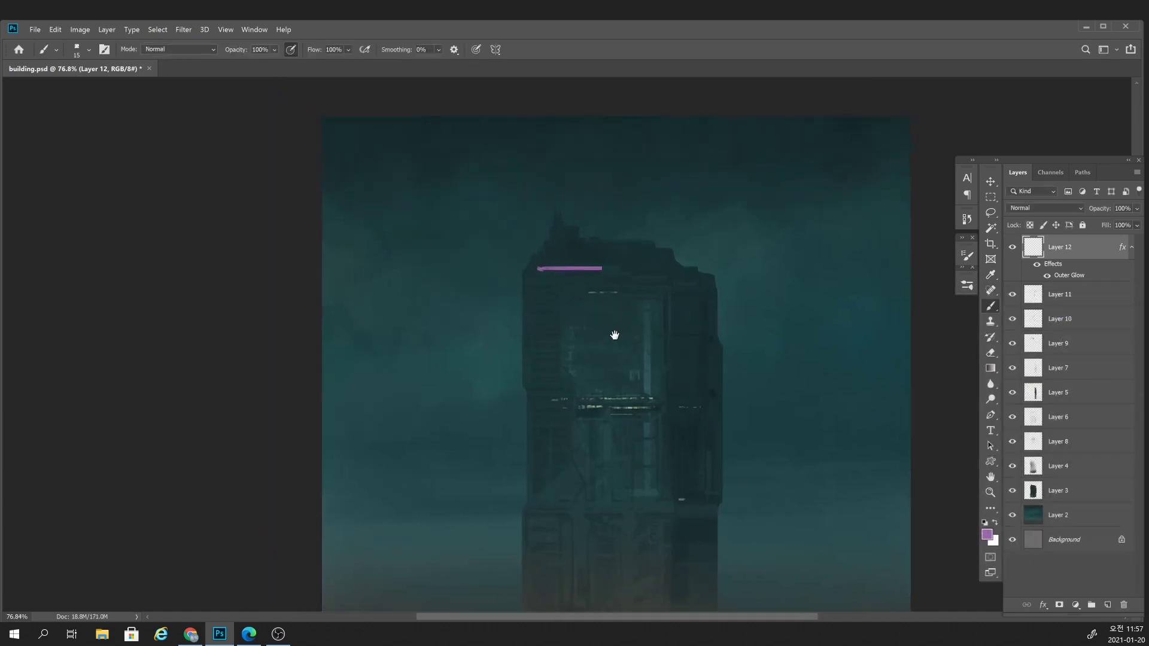
drag(619, 331, 636, 338)
key(bracketright)
key(bracketright)
drag(557, 281, 617, 275)
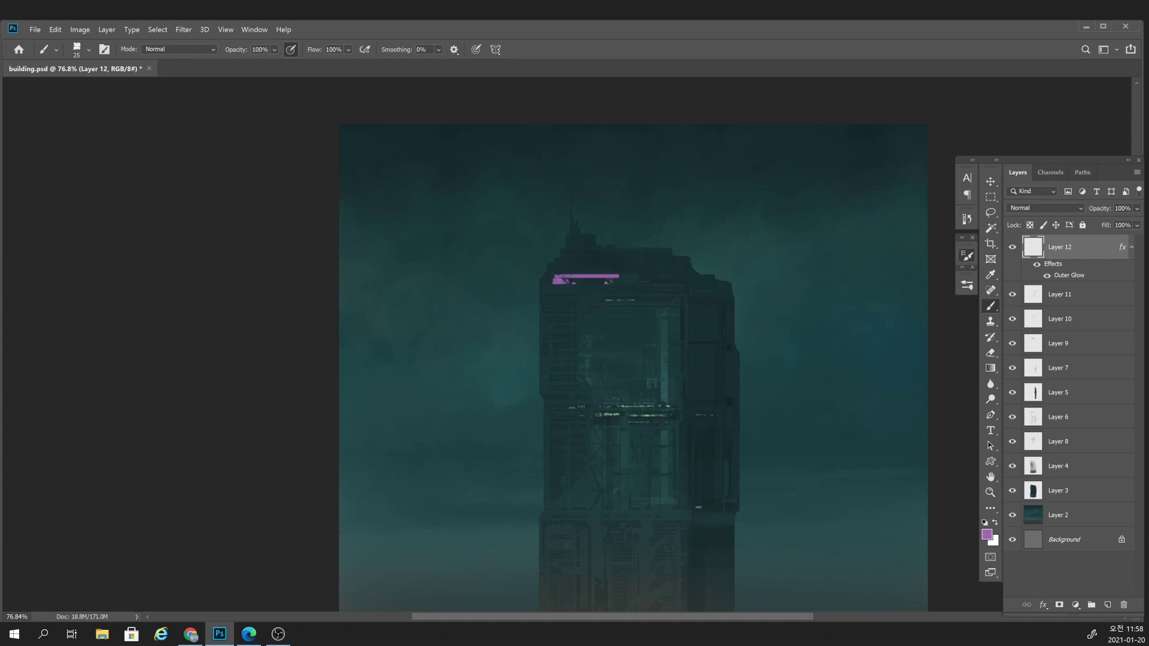
click(967, 255)
click(728, 336)
click(968, 255)
Raise the Outer Glow opacity to about 61% and size to 21 px.
double_click(1069, 275)
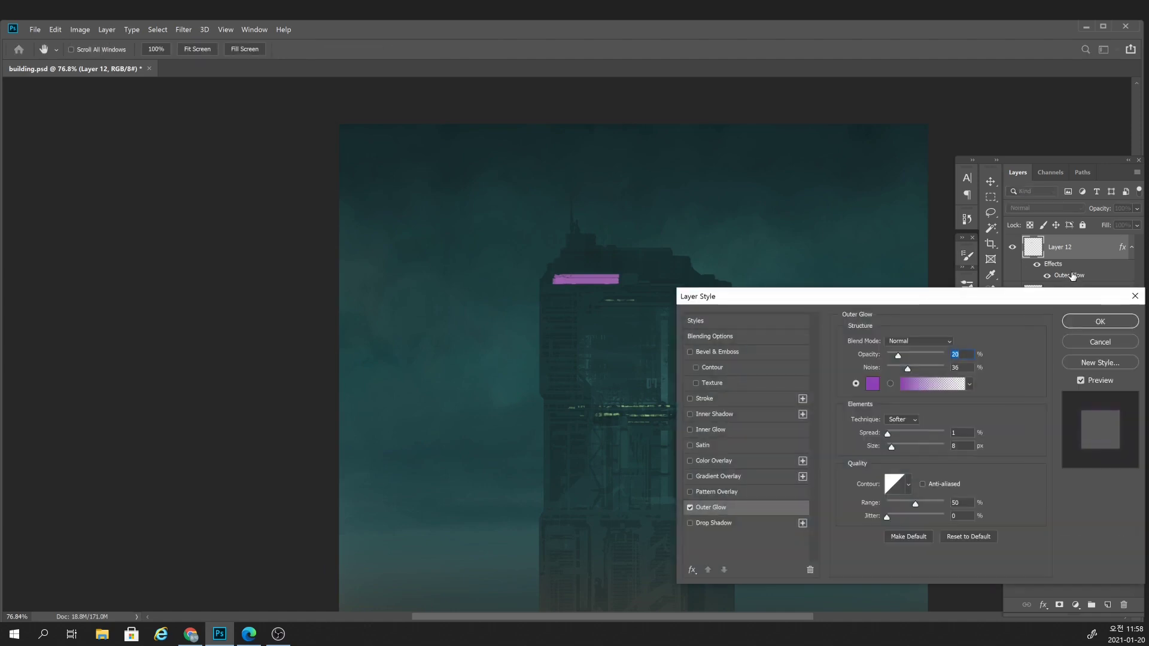
drag(902, 355, 907, 356)
drag(891, 447, 896, 447)
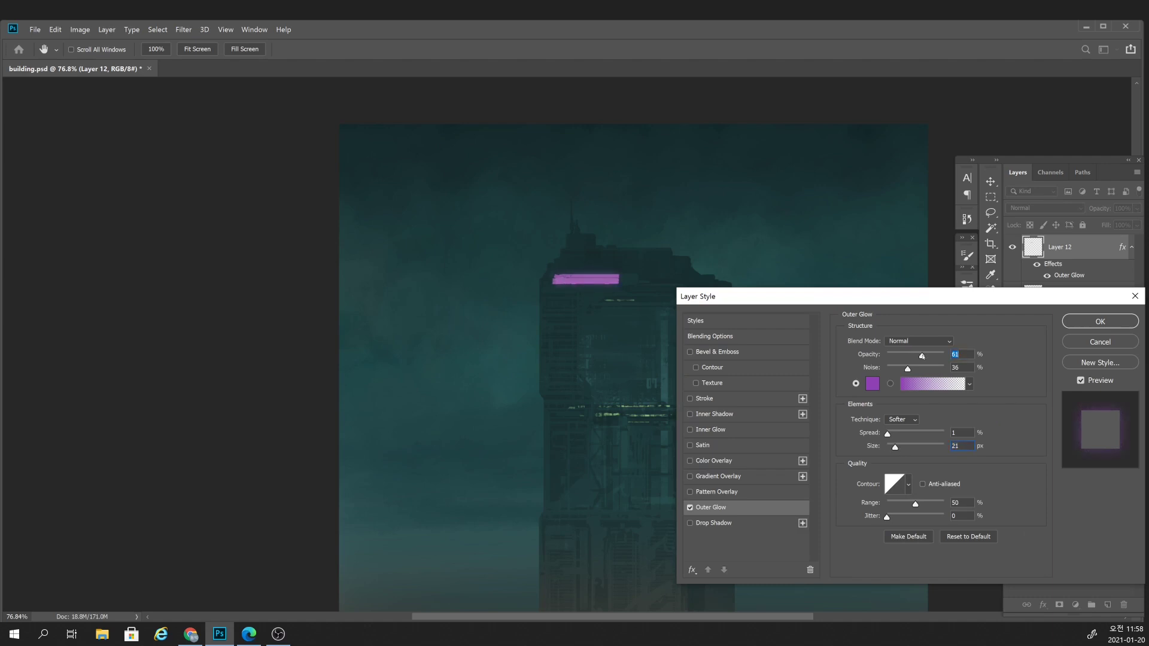
key(Return)
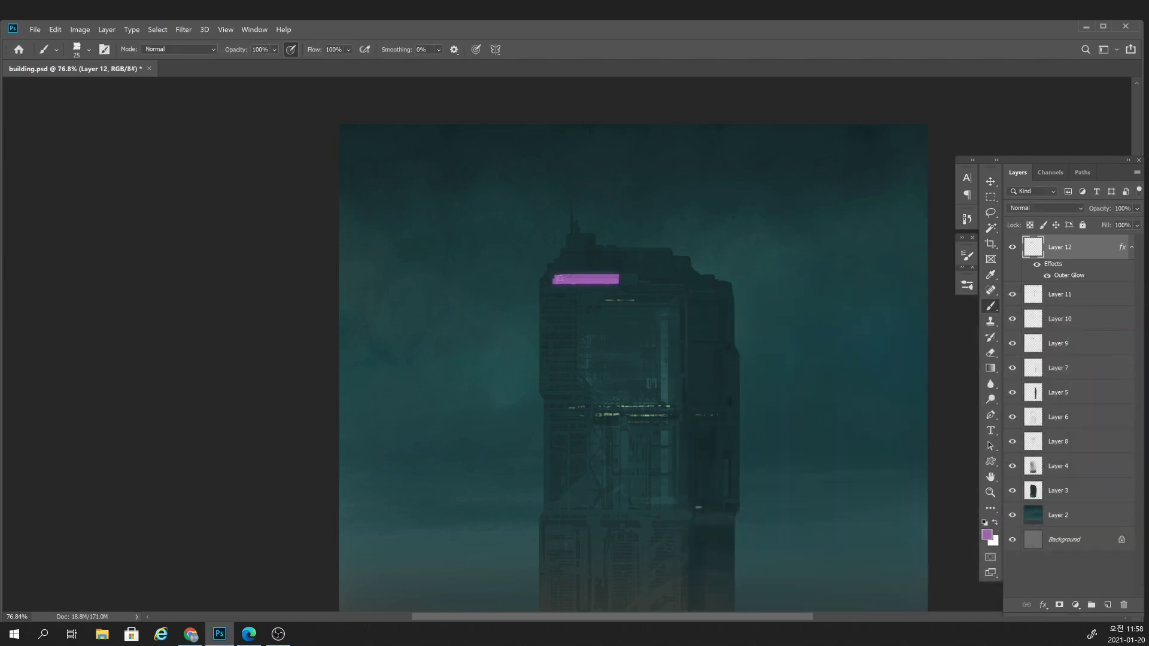
key(bracketleft)
key(bracketleft)
Add a thin lighter-purple highlight along the top edge of the neon bar.
mouse_move(554, 275)
mouse_down()
mouse_move(614, 276)
mouse_move(587, 423)
mouse_move(656, 384)
mouse_move(634, 377)
mouse_move(549, 238)
mouse_move(664, 336)
mouse_up()
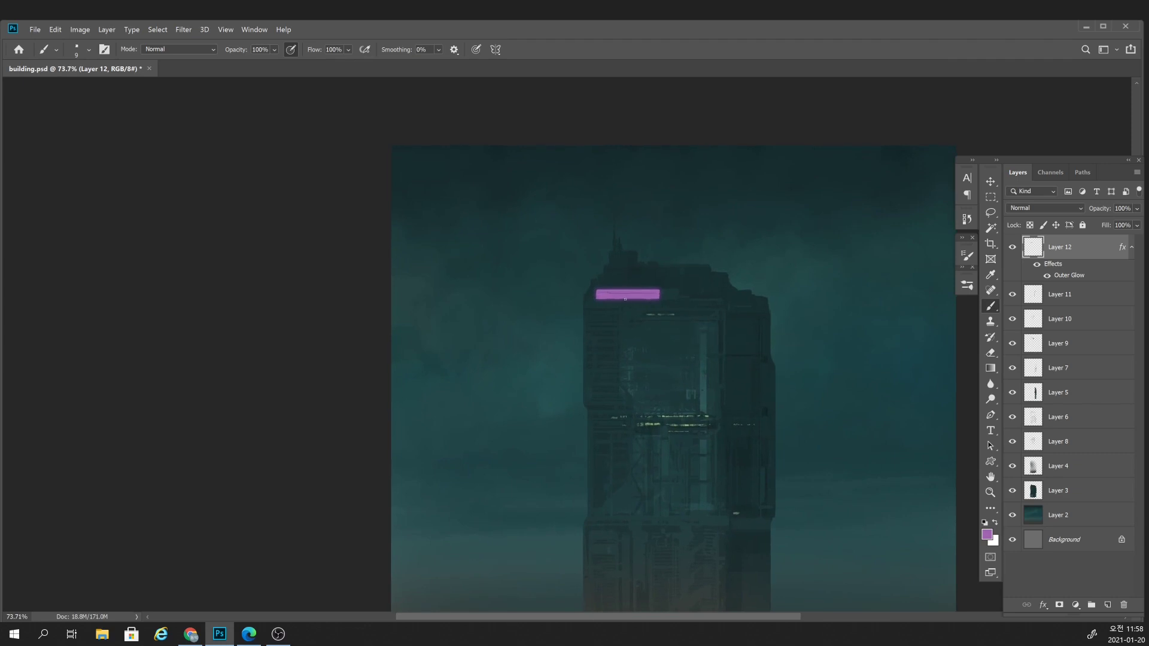
click(987, 534)
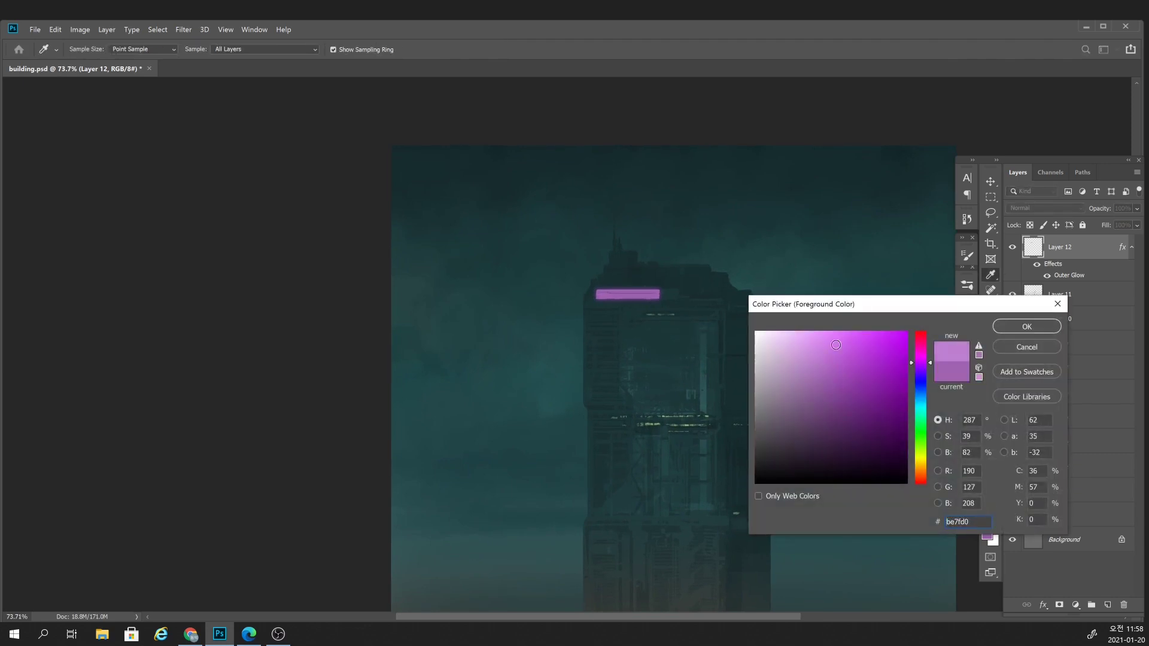
click(1023, 329)
drag(598, 289, 648, 297)
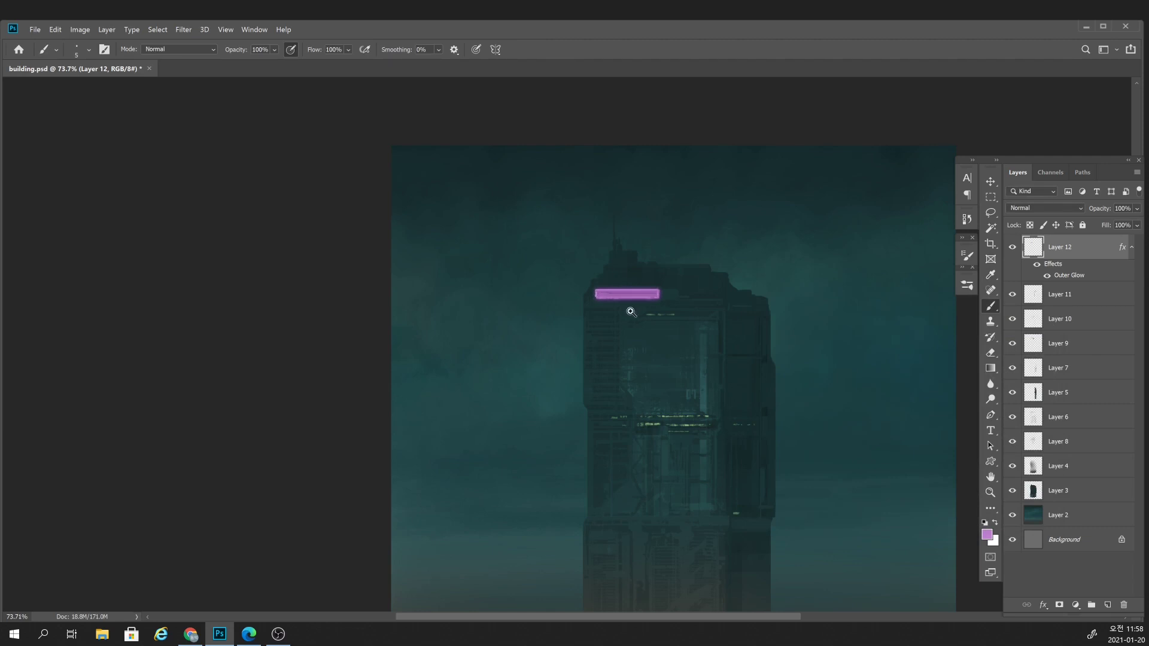
Zoom around to inspect the sign, briefly opening and dismissing Hue/Saturation.
scroll(631, 311, up, 3)
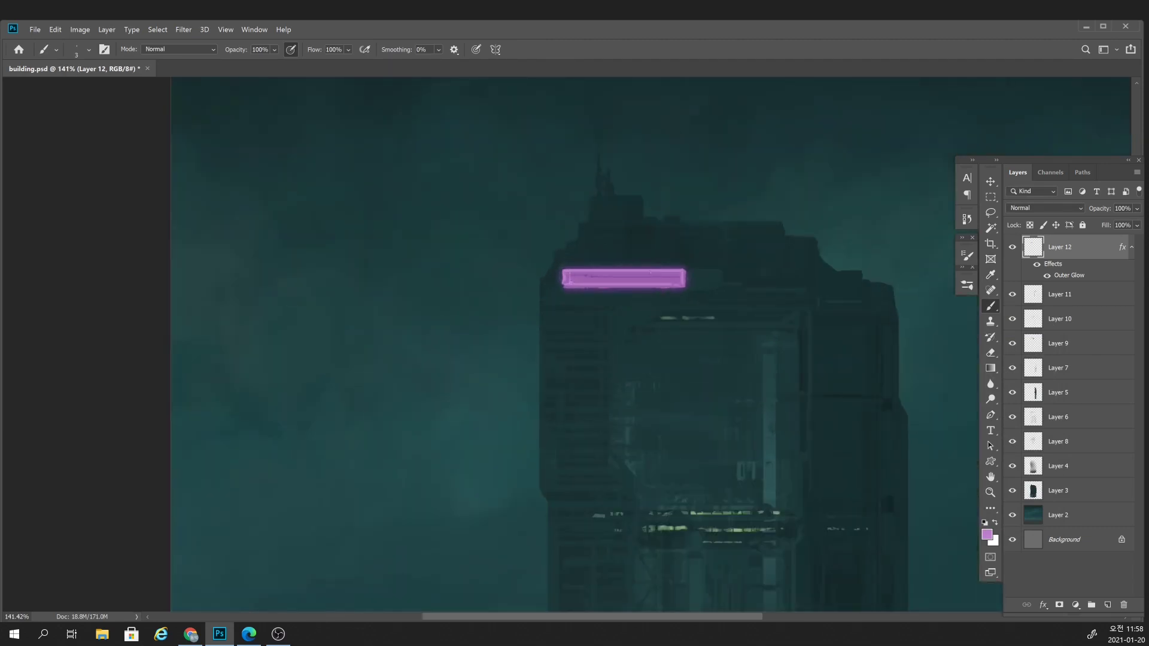
scroll(600, 382, down, 6)
scroll(607, 385, up, 1)
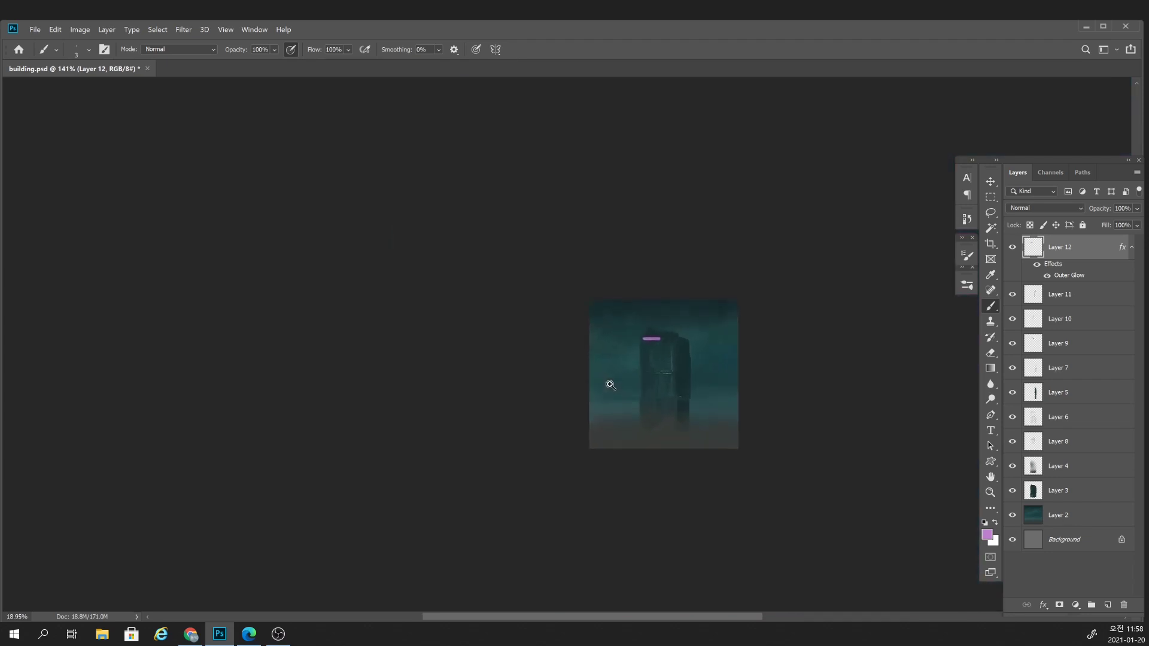
scroll(646, 353, up, 5)
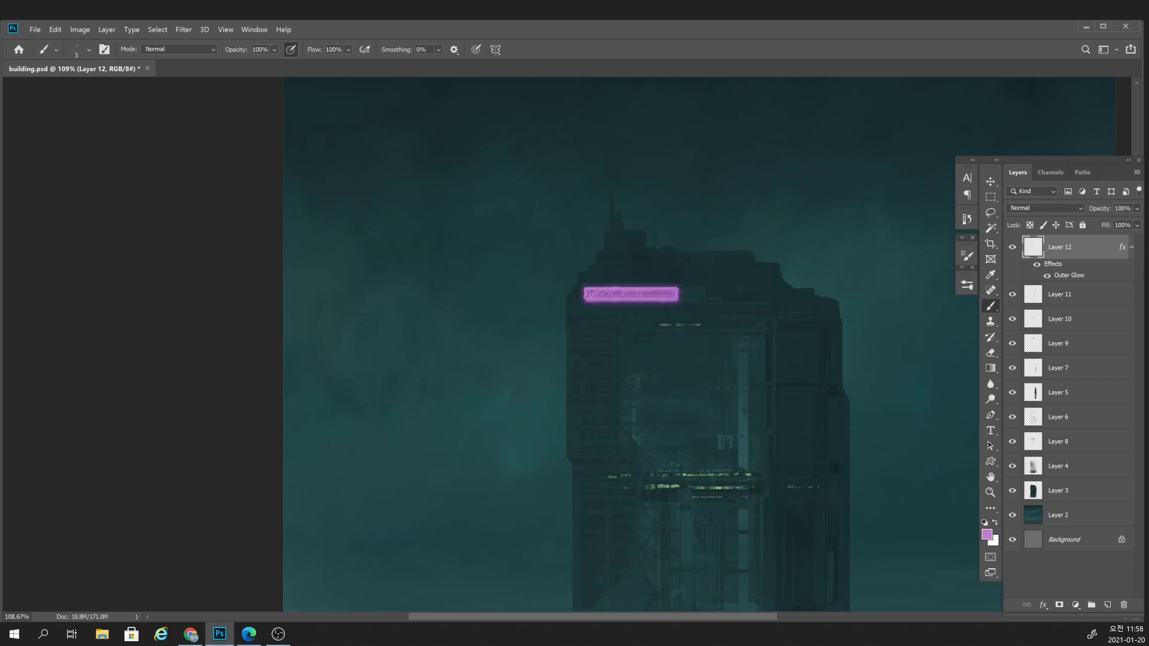
scroll(684, 341, down, 5)
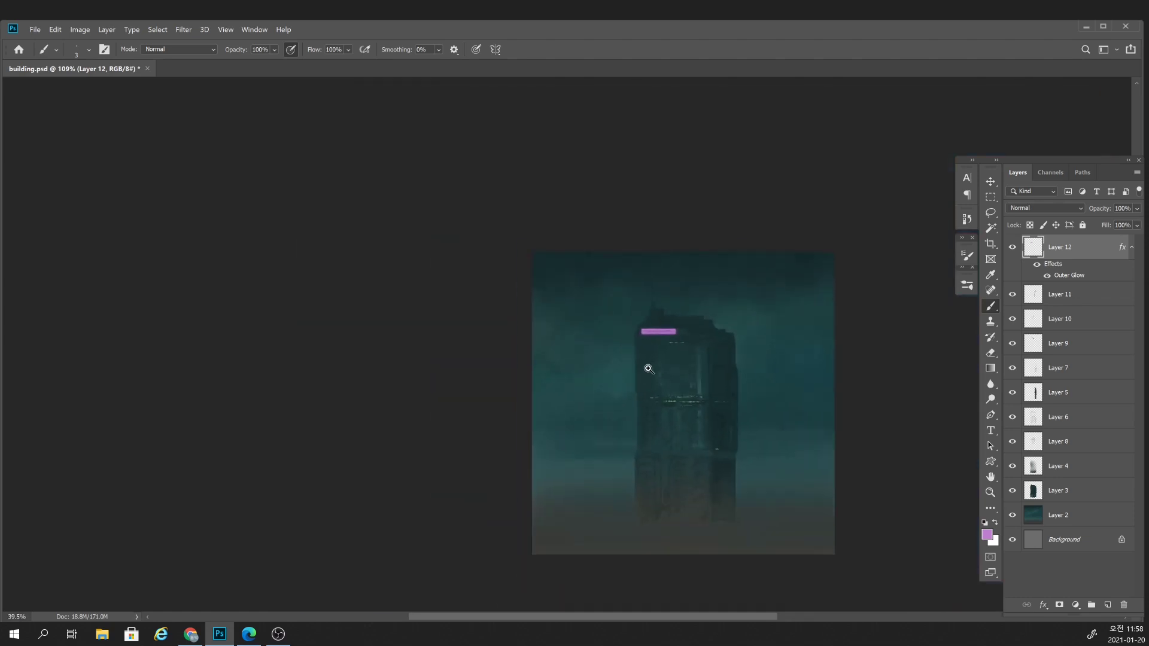
scroll(673, 360, up, 5)
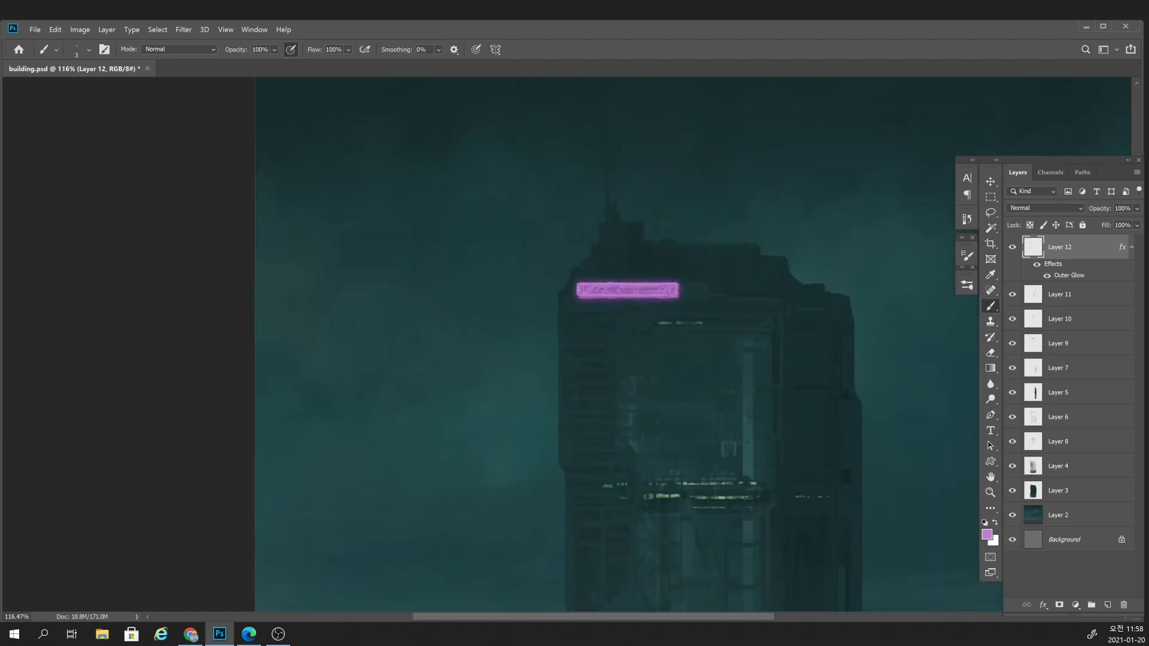
scroll(718, 371, down, 5)
scroll(695, 405, up, 1)
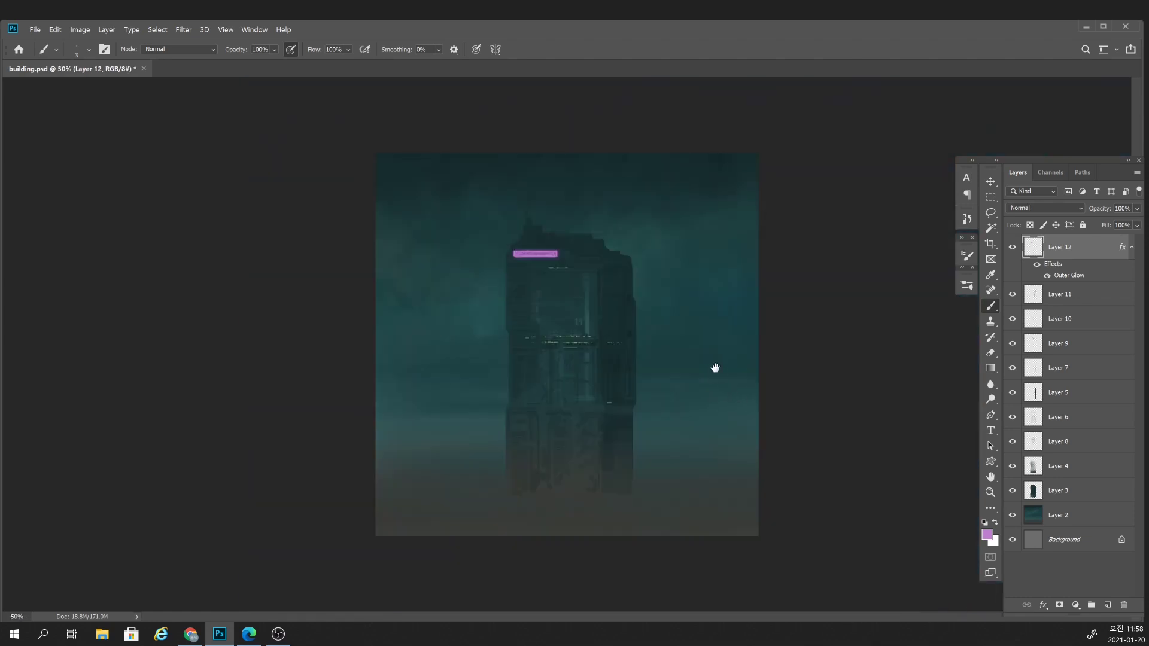
scroll(634, 303, up, 2)
scroll(577, 289, up, 1)
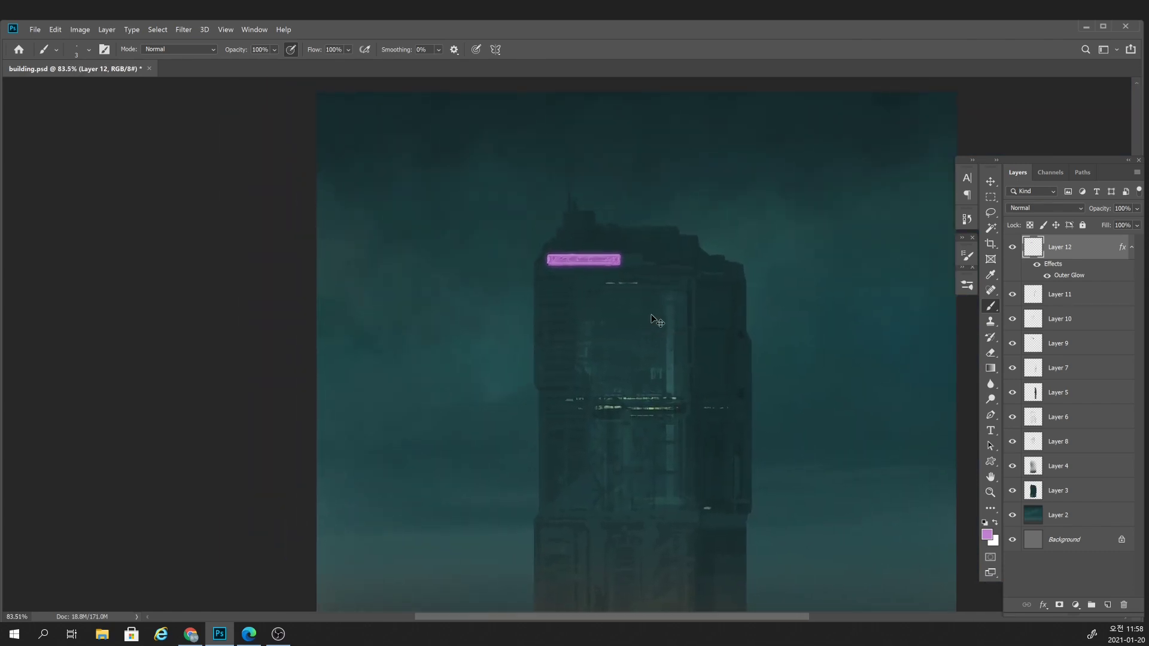
key(ctrl+u)
key(Return)
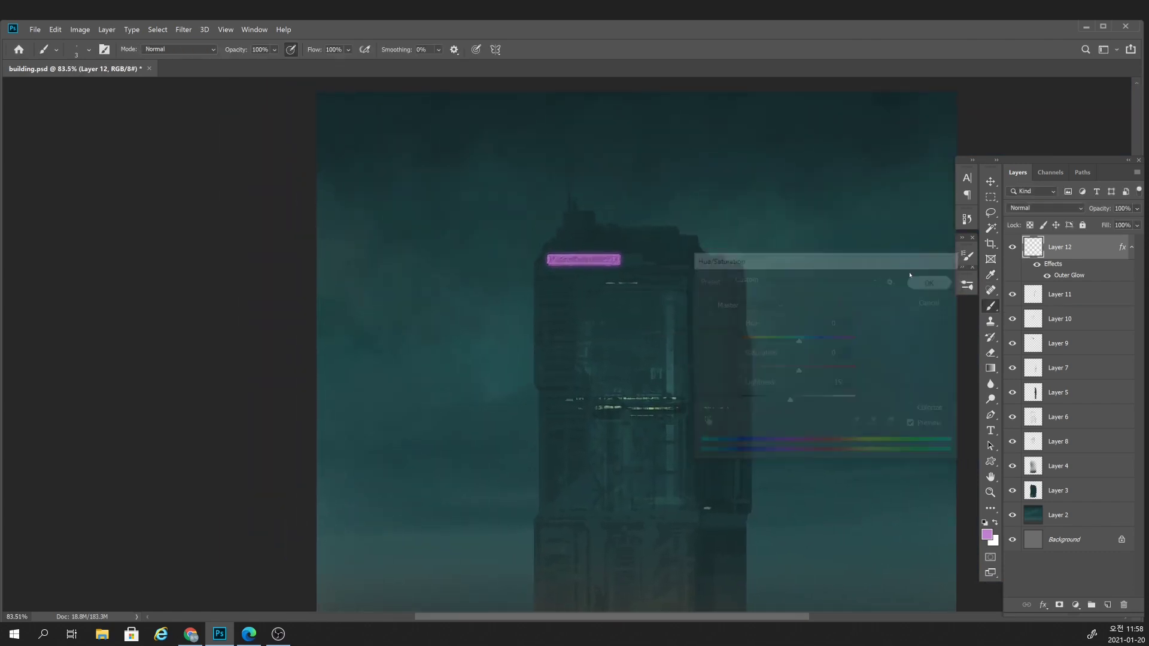
Sample the sign's purple and paint a thin neon line down the building's left edge.
scroll(688, 349, down, 5)
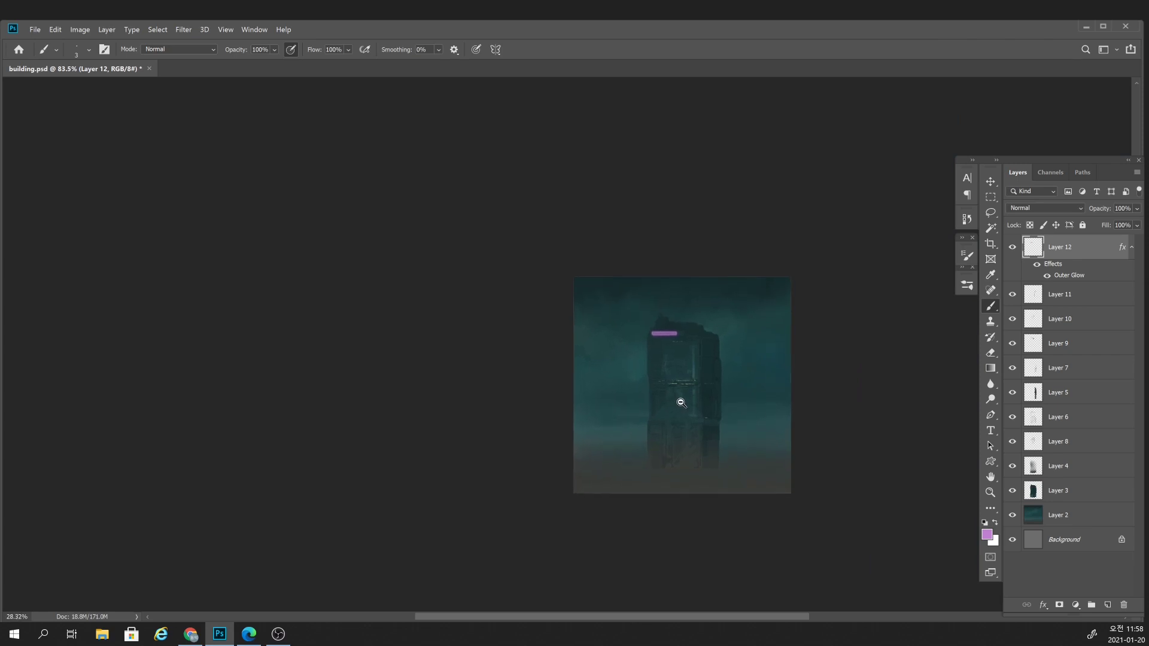
scroll(688, 359, up, 4)
alt+click(519, 218)
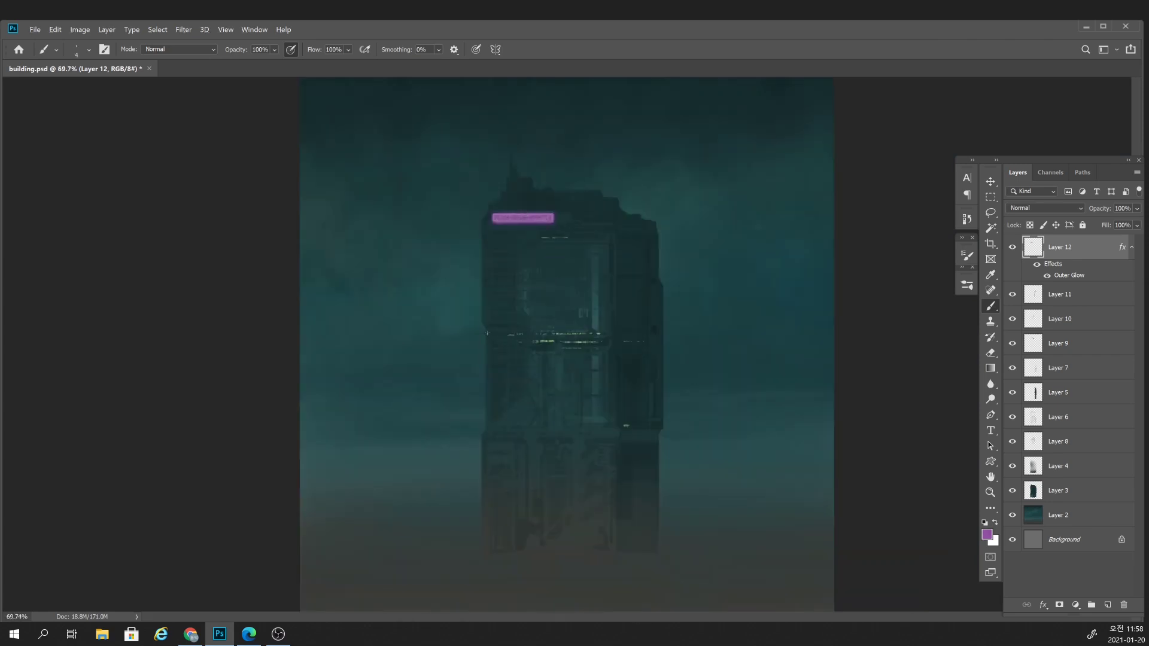
drag(485, 326, 486, 422)
scroll(590, 456, down, 2)
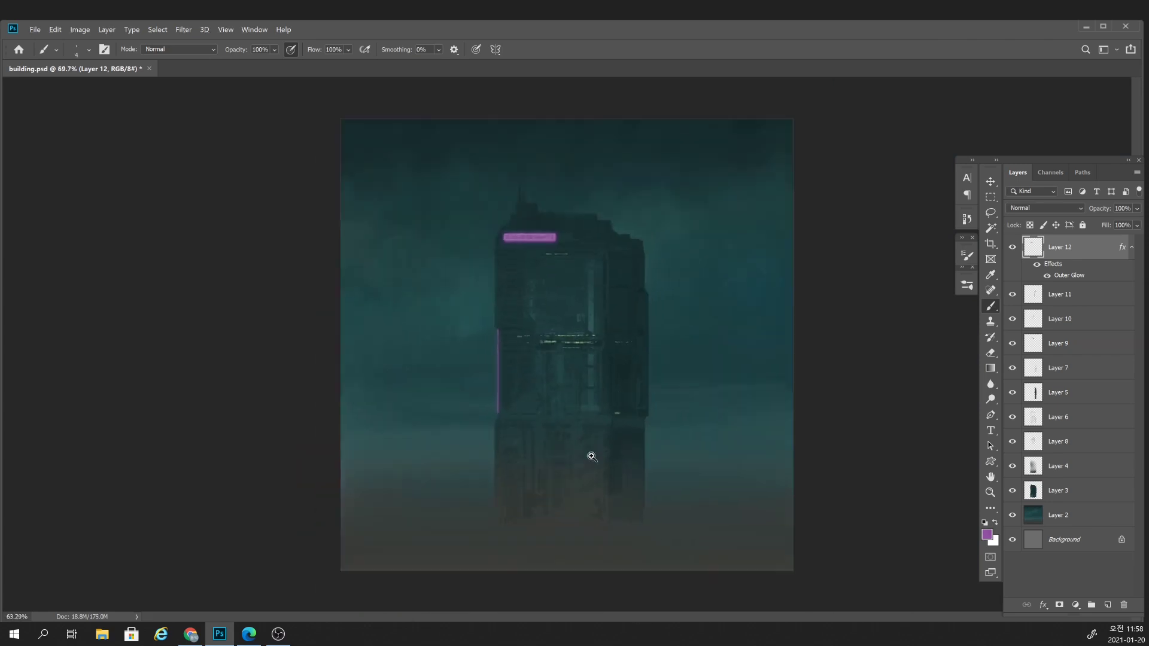
key(ctrl+z)
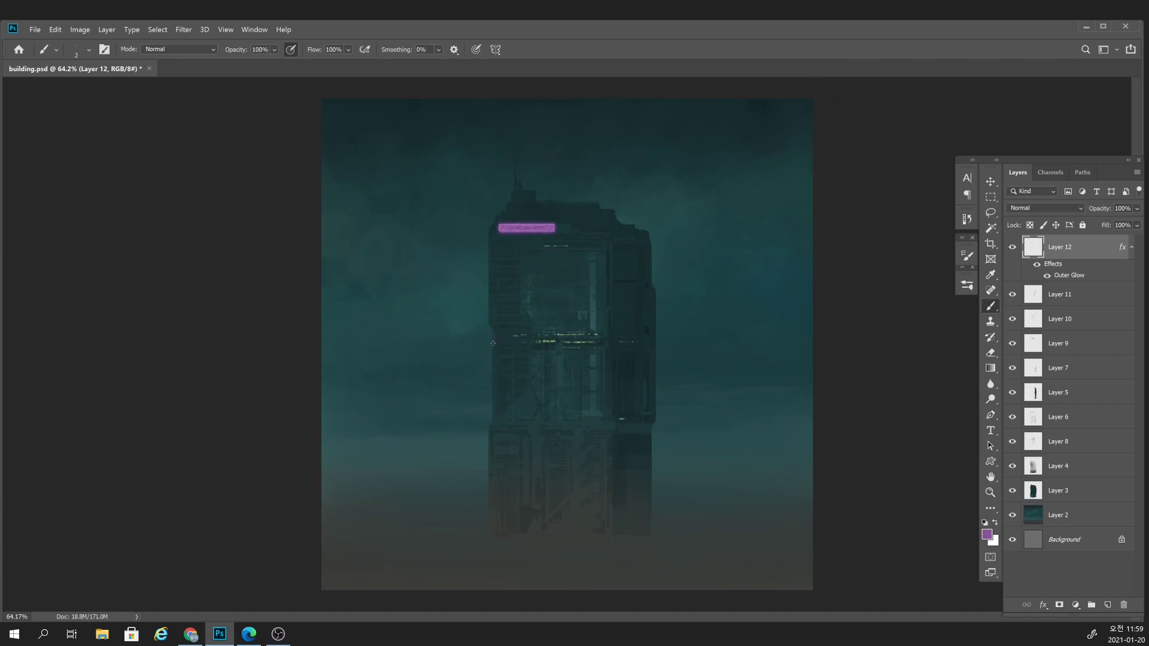
drag(492, 343, 492, 371)
drag(655, 320, 655, 399)
key(ctrl+z)
Zoom back in on the building and save the painting.
key(ctrl+minus)
key(ctrl+minus)
key(ctrl+minus)
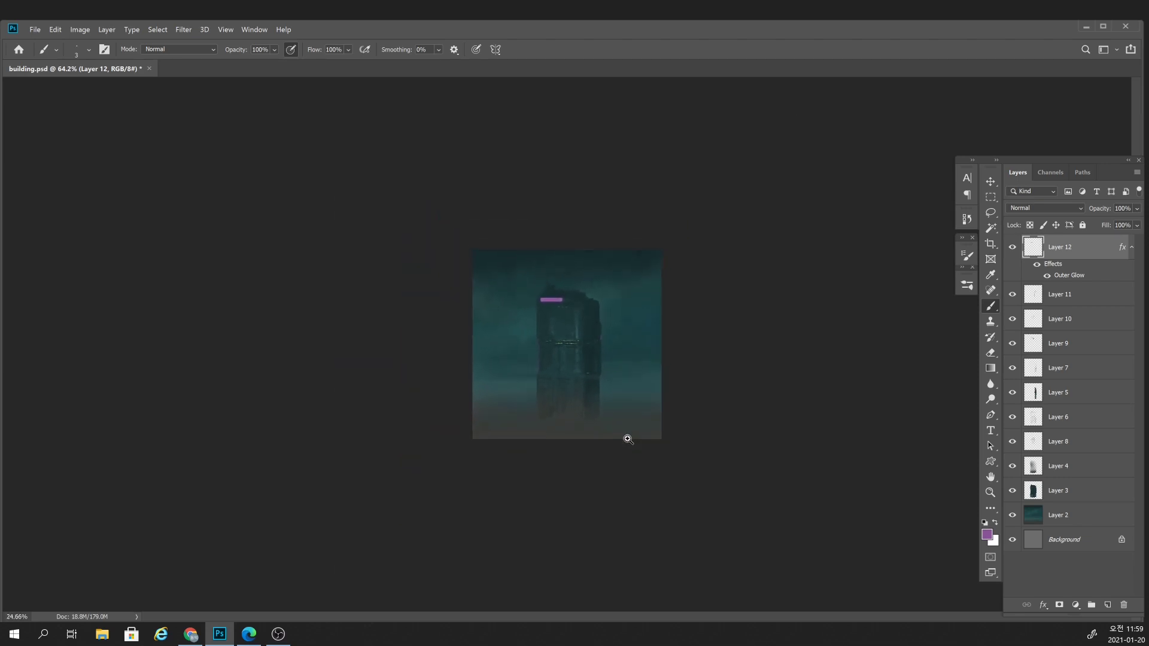
drag(625, 439, 637, 432)
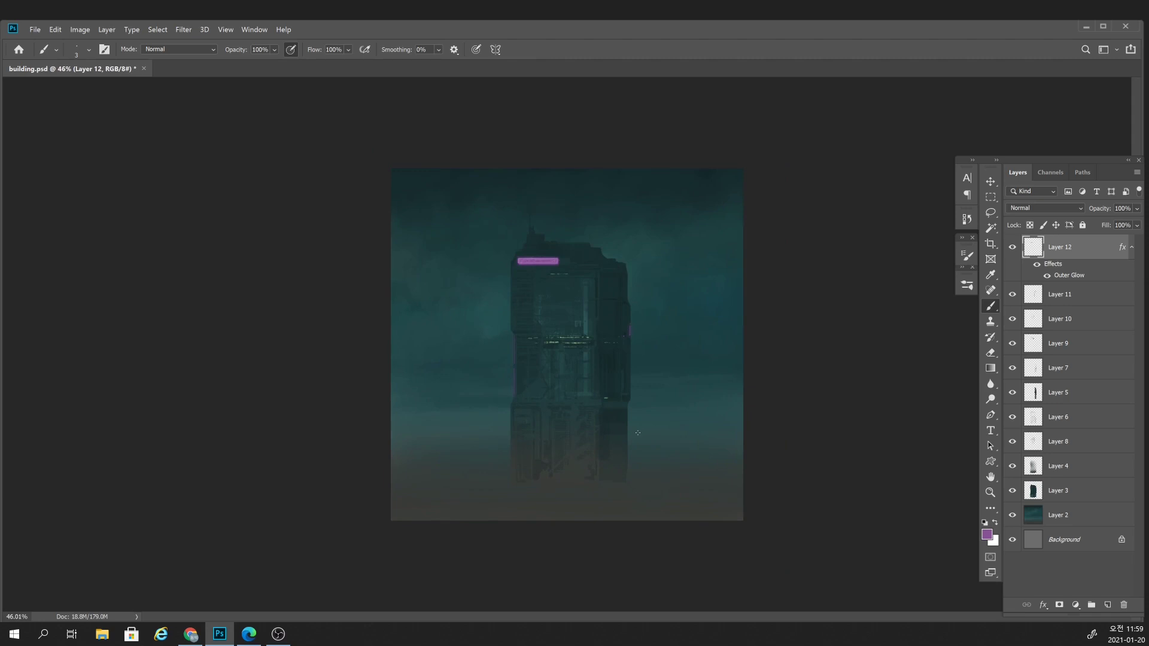
drag(648, 428, 662, 417)
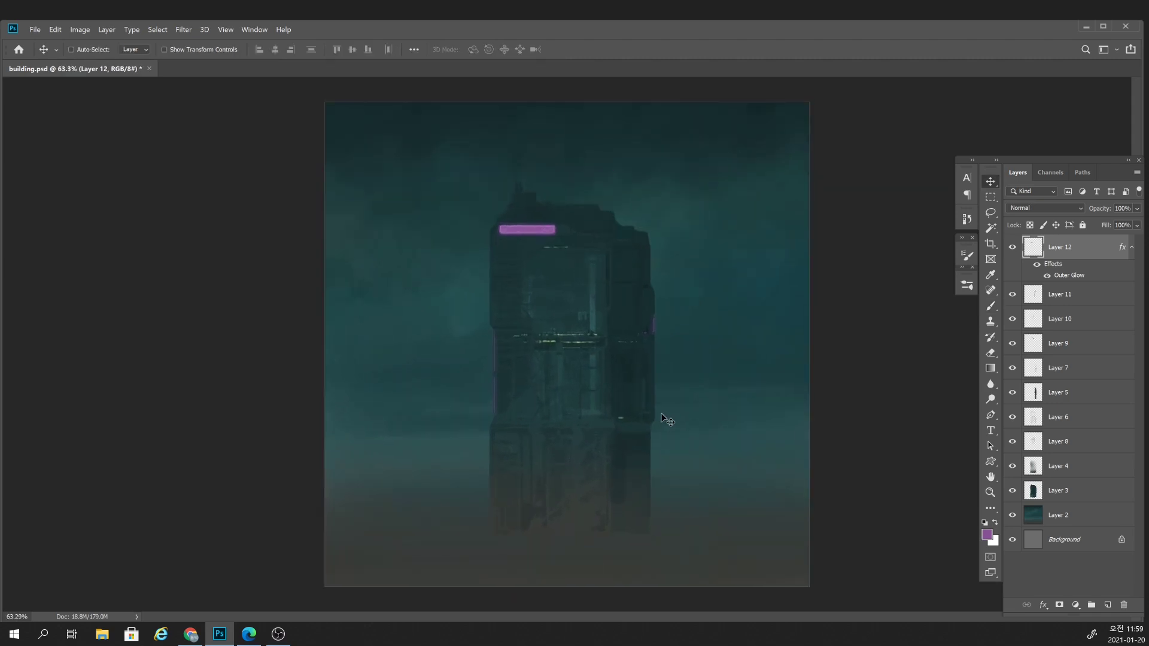
key(ctrl+s)
Sample green from the building and dab a small green accent light on Layer 10.
click(1042, 302)
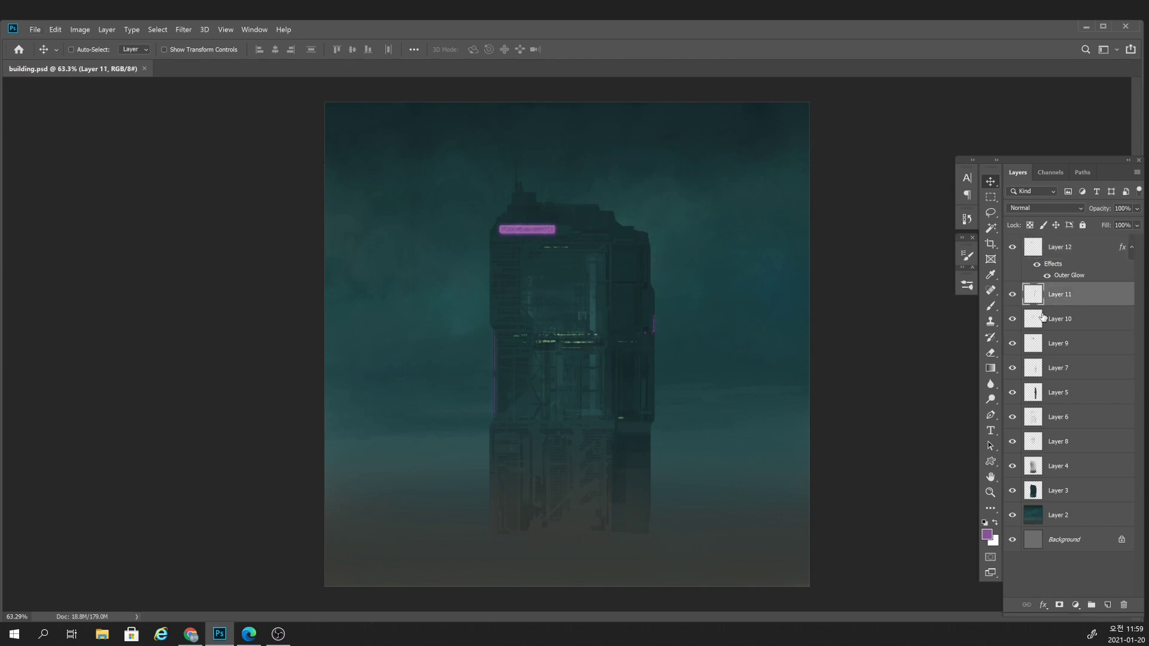
key(b)
alt+click(580, 344)
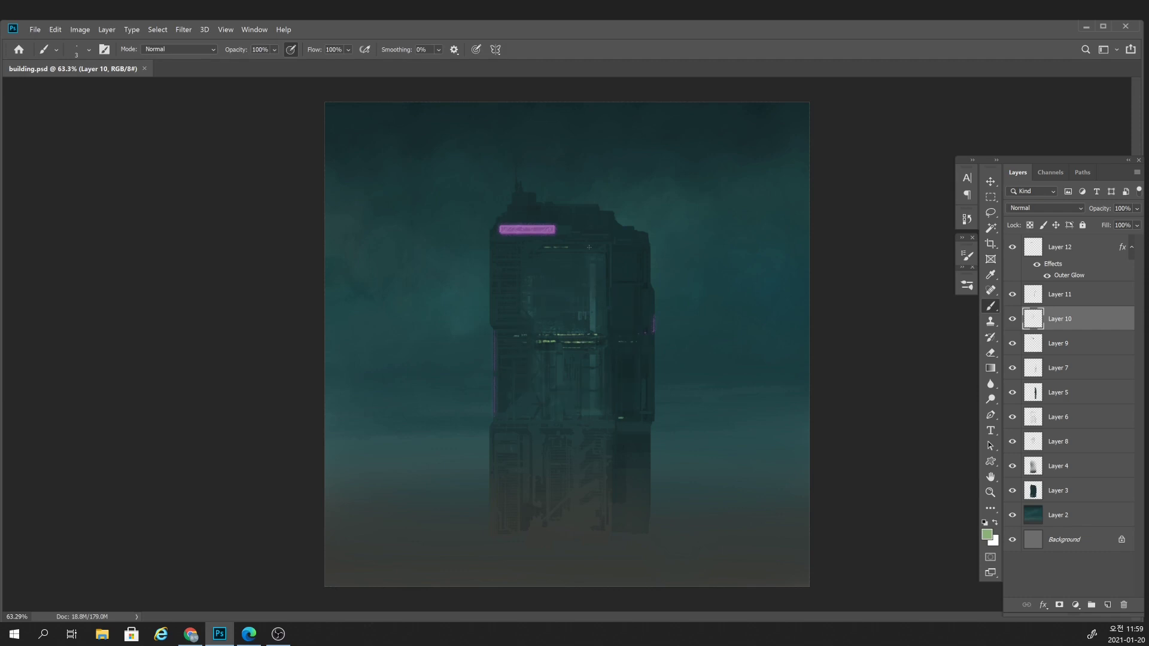
drag(589, 246, 592, 247)
Set the foreground colour to red d83a3a and save the painting.
click(988, 534)
text(d83a3a)
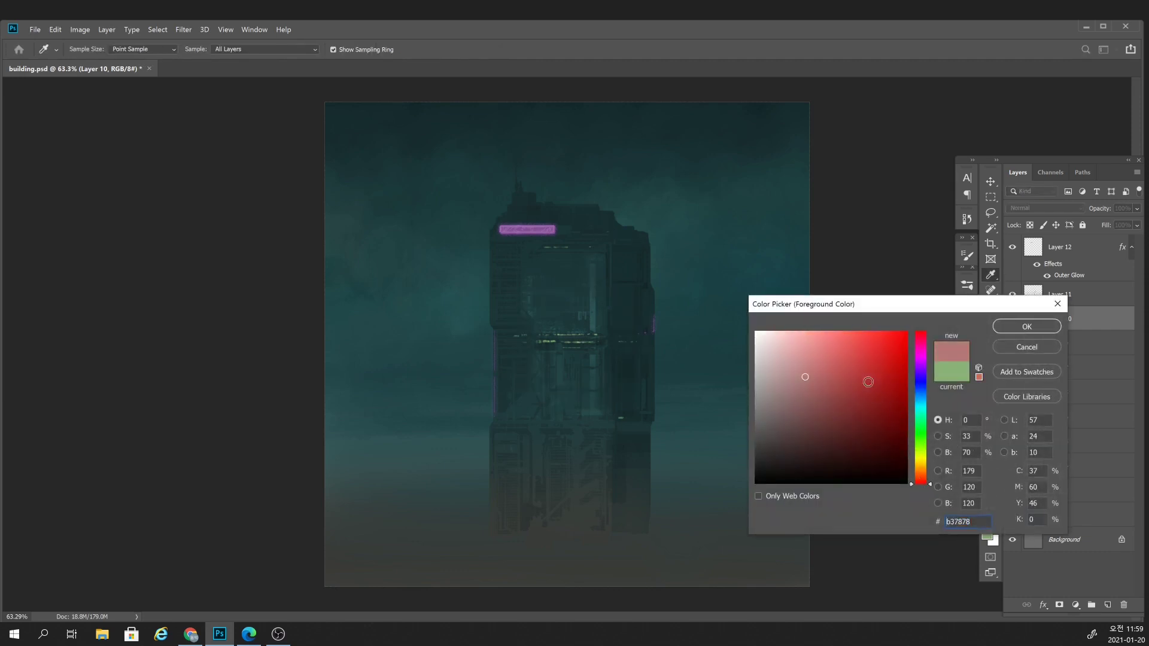
key(Return)
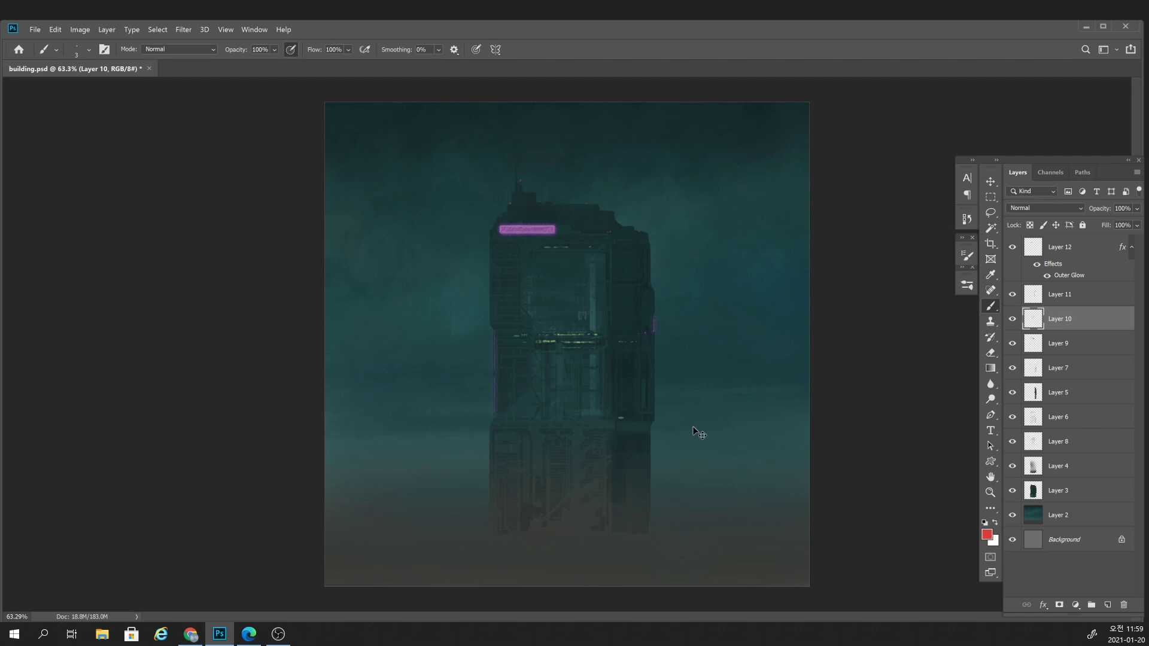
key(ctrl+s)
click(278, 634)
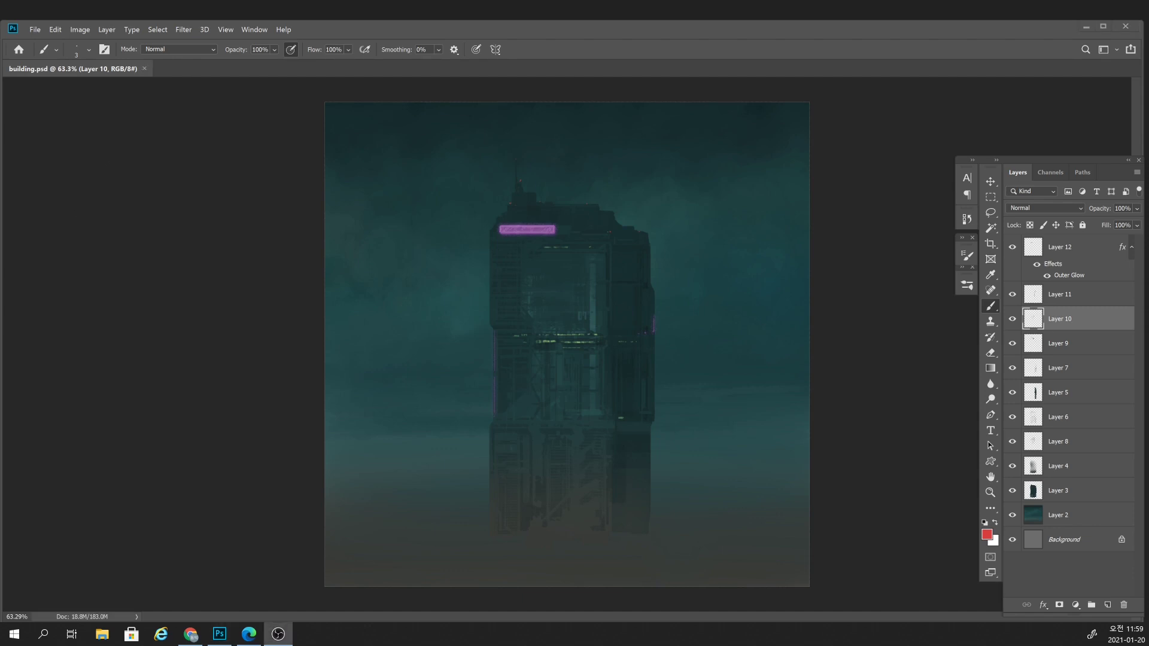